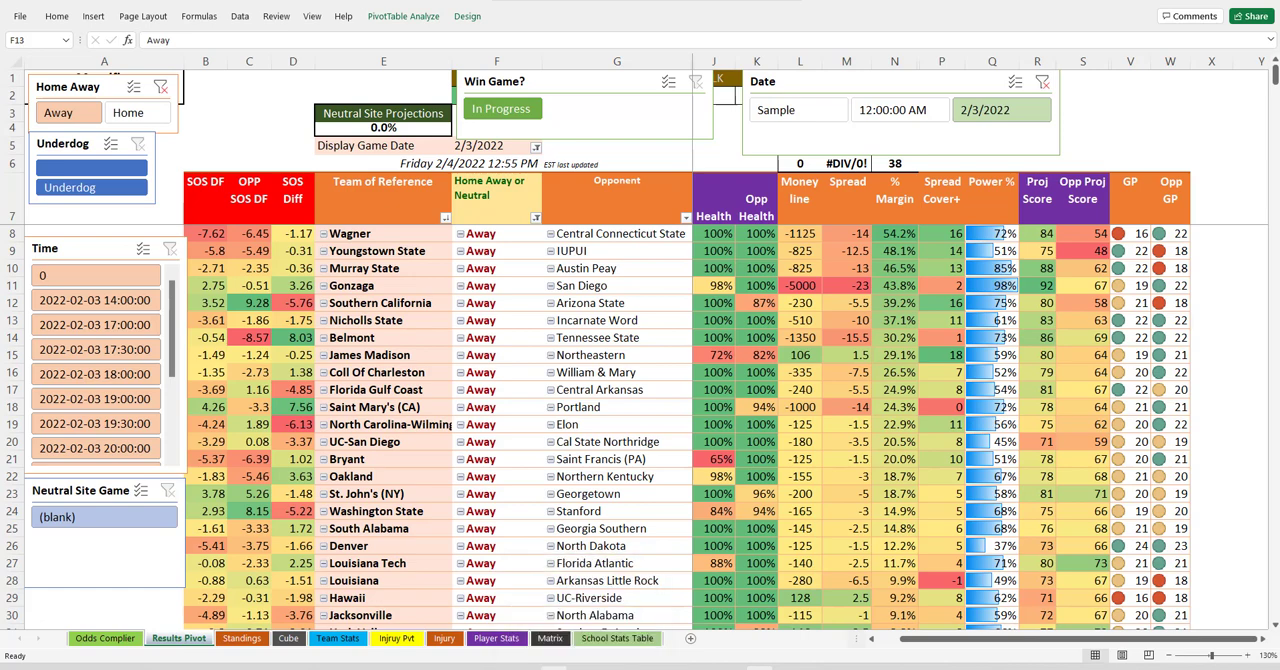
# Switch to the RotoWire college basketball betting page in the browser and export the 2022-02-04 best odds table to Excel.
pyautogui.moveTo(584, 667)
pyautogui.click(578, 618)
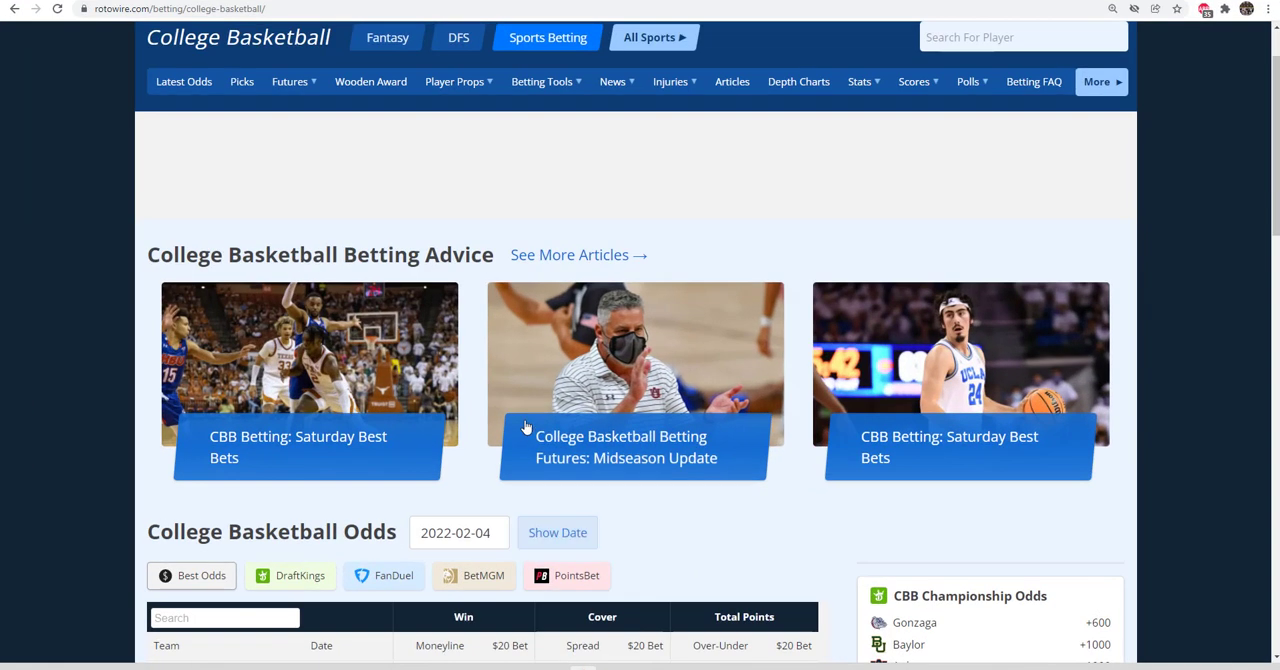
pyautogui.scroll(2, 527, 429)
pyautogui.scroll(-5, 350, 219)
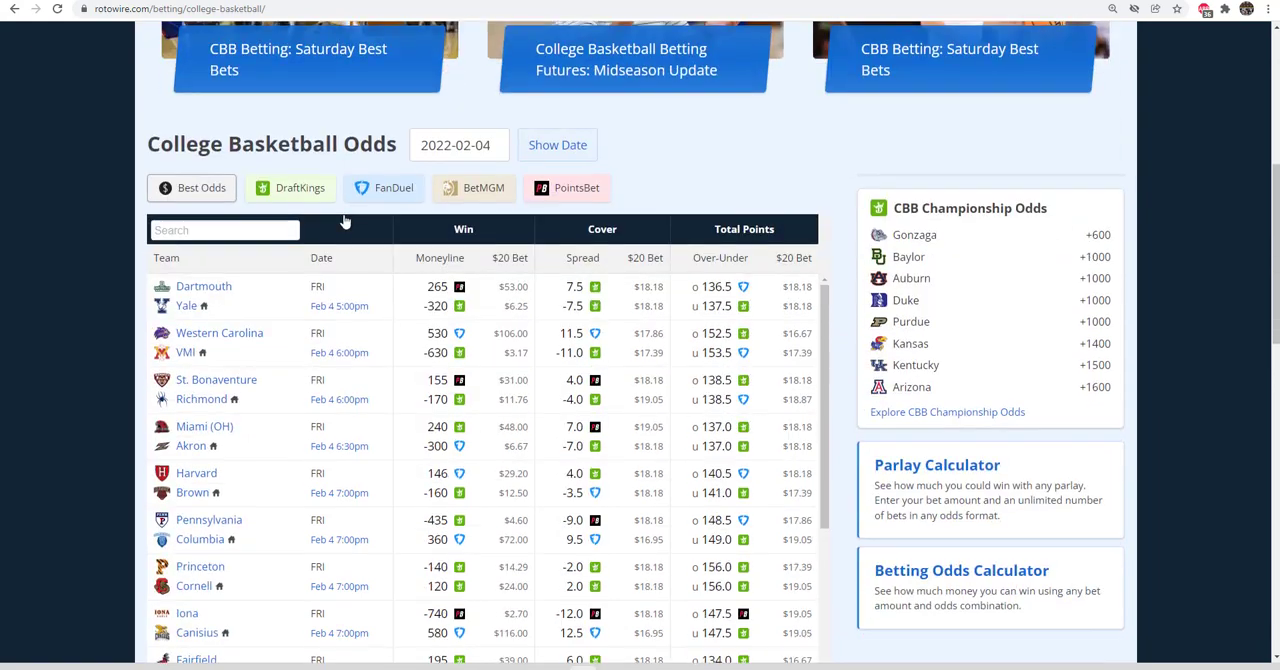
pyautogui.scroll(5, 345, 220)
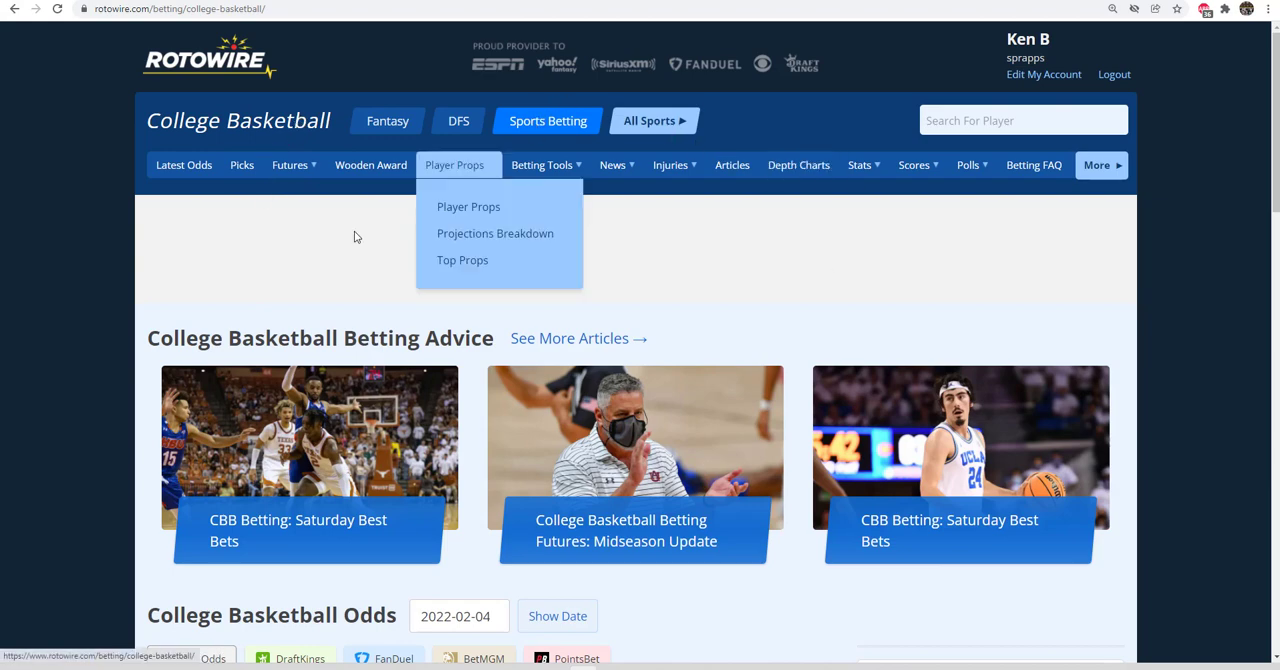
pyautogui.scroll(-3, 9, 295)
pyautogui.scroll(-3, 18, 290)
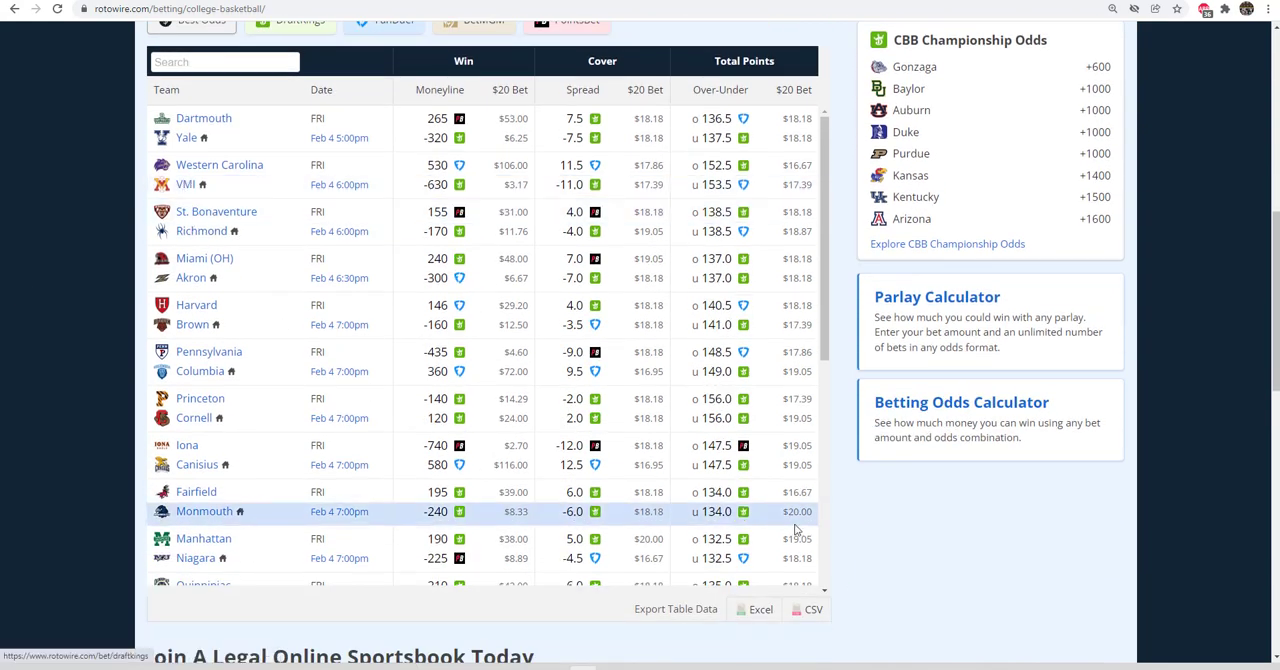
pyautogui.click(752, 612)
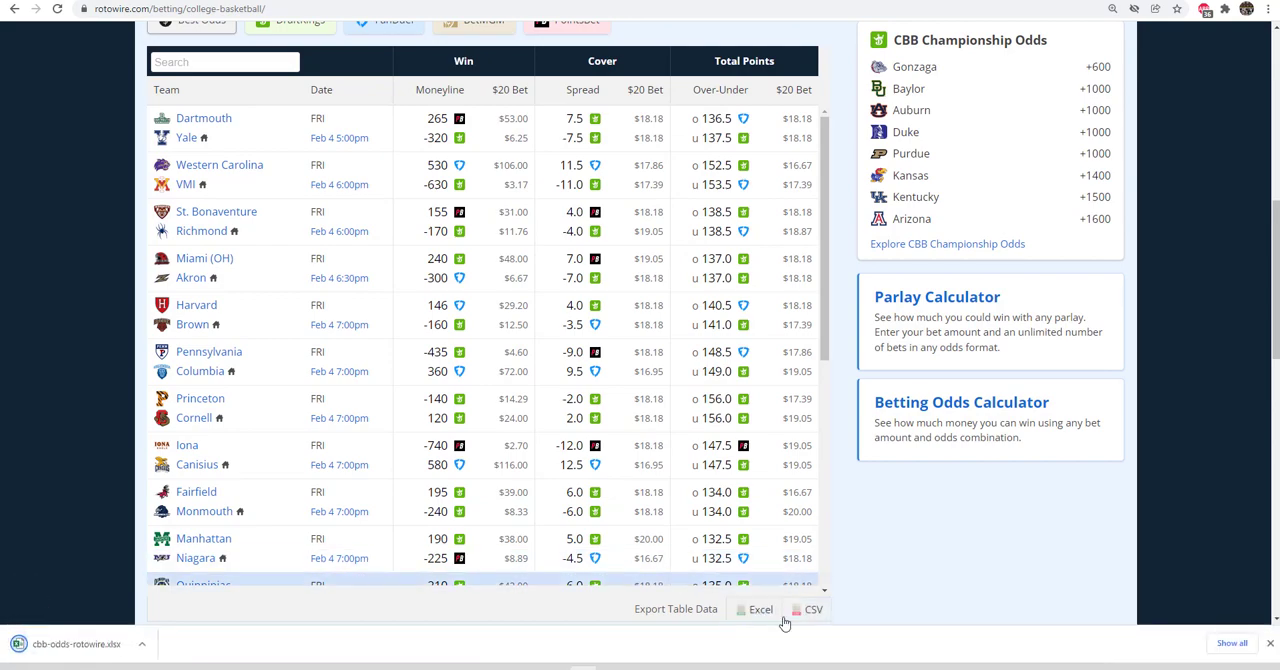
# Open the Injury Report in RotoWire's Fantasy section and export the college basketball injury table to Excel.
pyautogui.scroll(6, 758, 478)
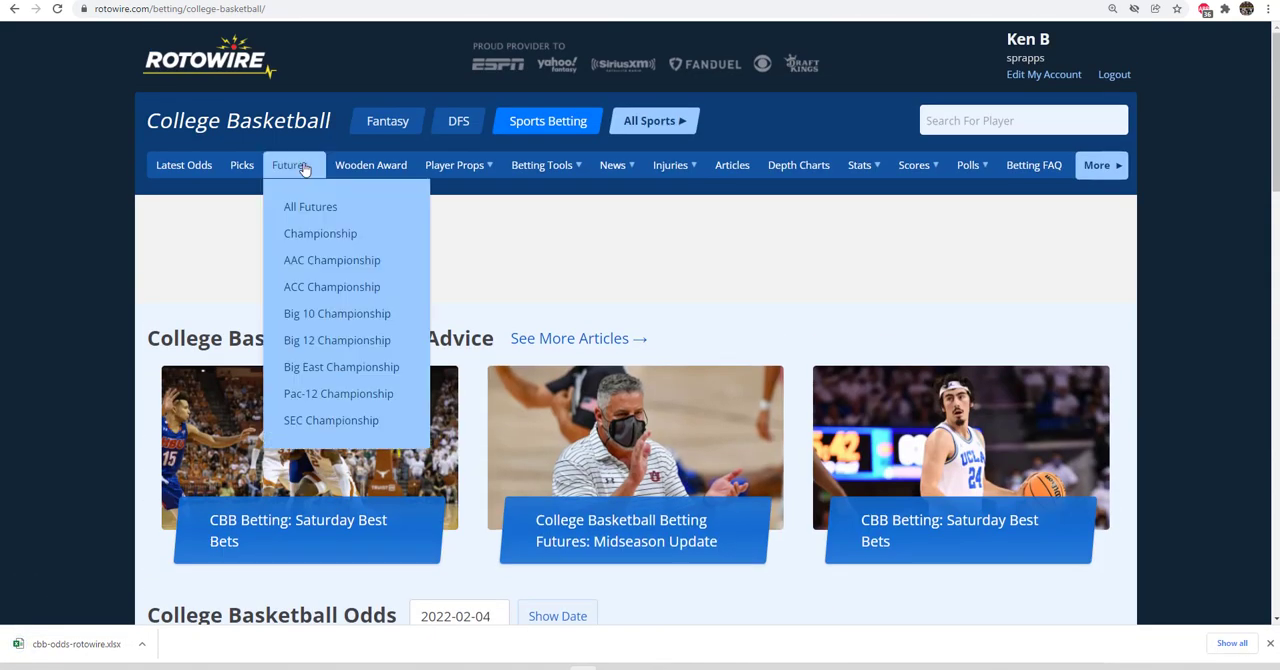
pyautogui.click(389, 121)
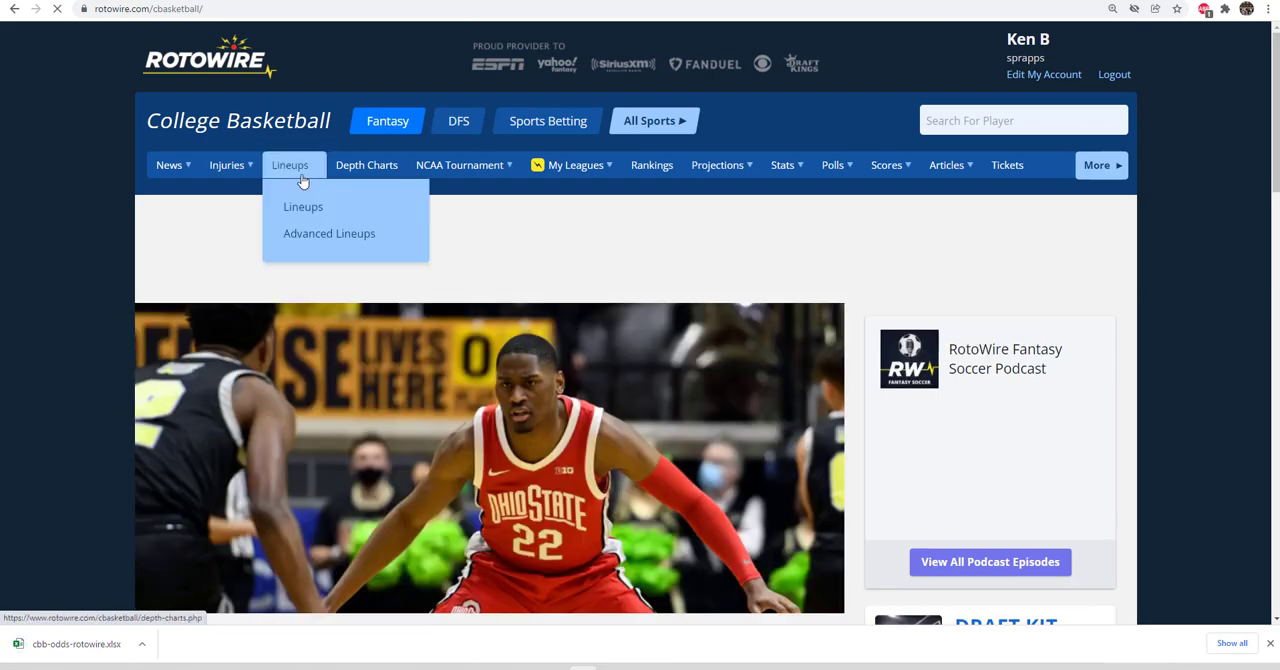
pyautogui.moveTo(237, 170)
pyautogui.click(232, 206)
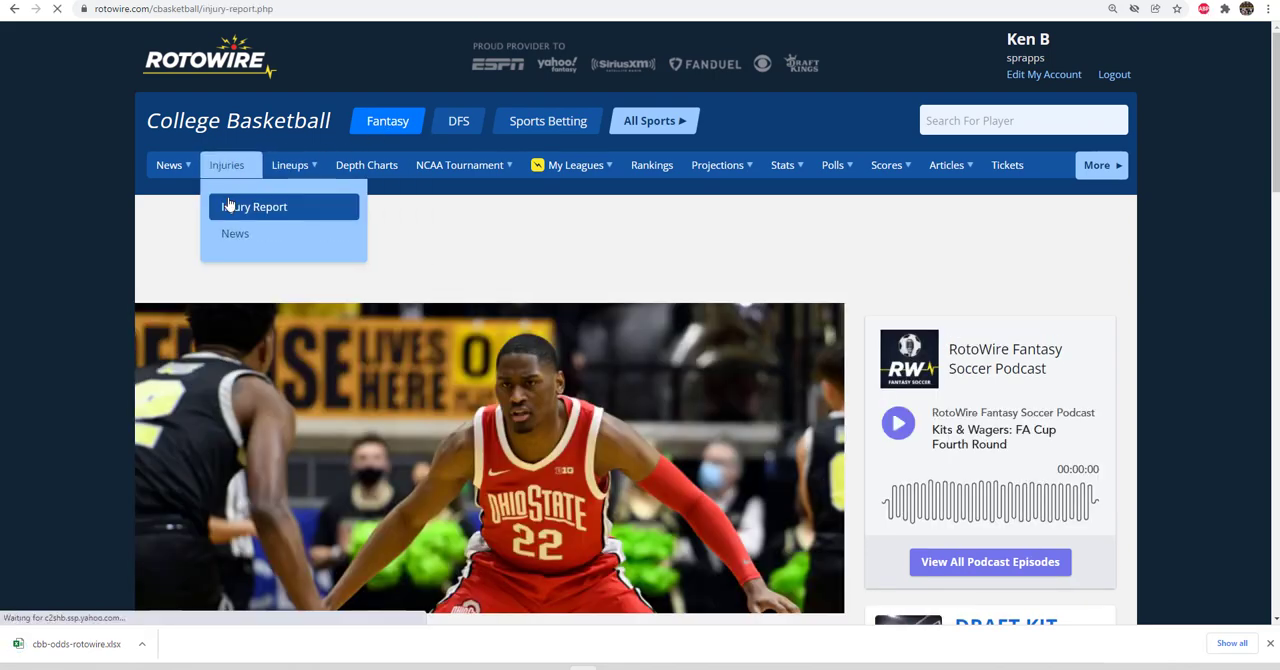
pyautogui.scroll(-10, 1140, 400)
pyautogui.click(780, 346)
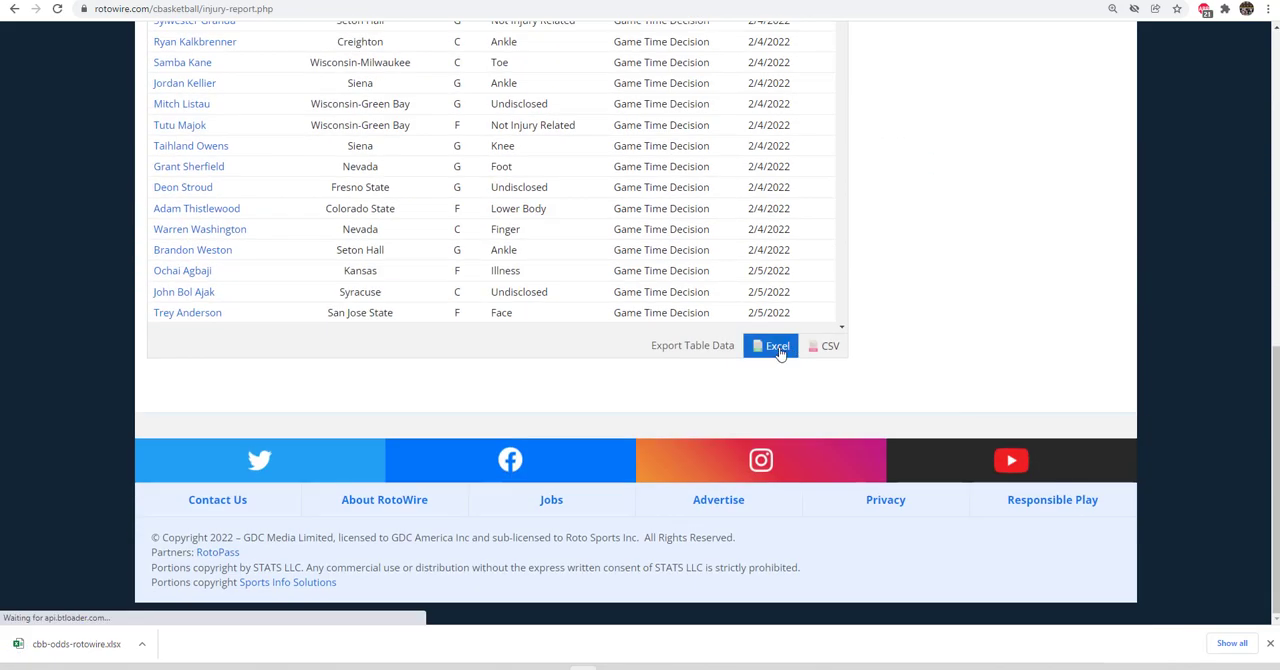
# Open the 2021-22 CBB player stats page and export the per-game table for all conferences to Excel.
pyautogui.scroll(10, 1003, 342)
pyautogui.moveTo(790, 170)
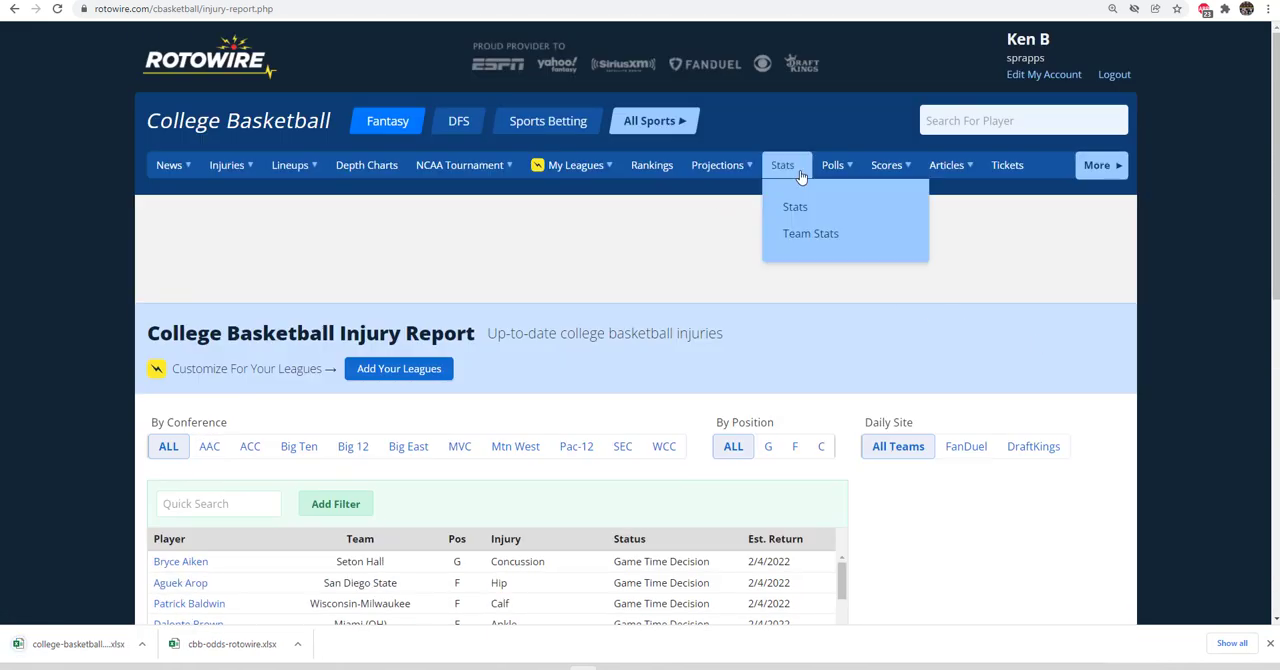
pyautogui.click(803, 213)
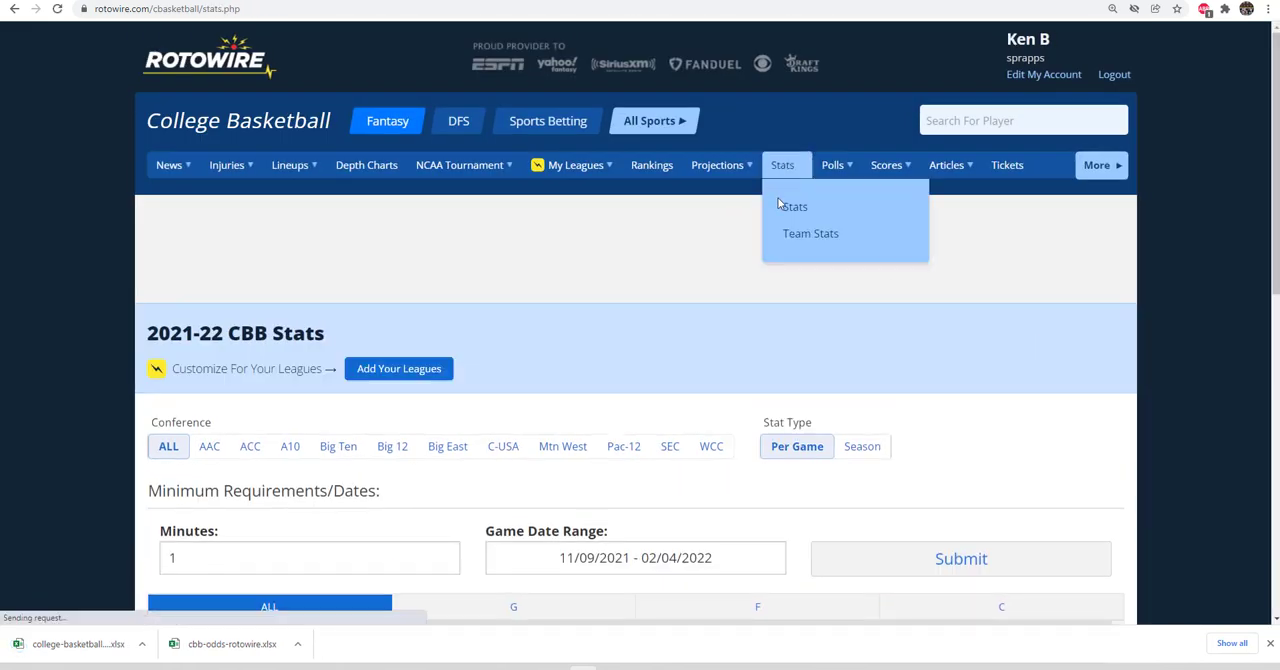
pyautogui.scroll(-2, 1197, 415)
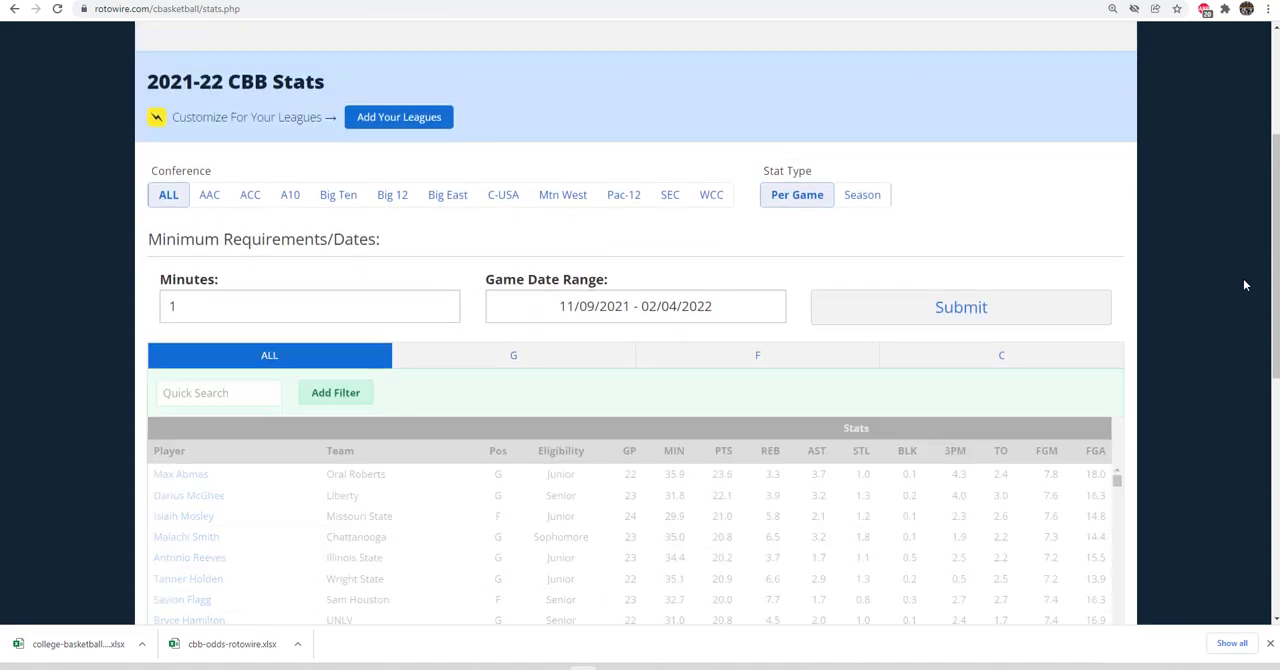
pyautogui.scroll(-4, 1243, 290)
pyautogui.scroll(-1, 1243, 296)
pyautogui.click(997, 526)
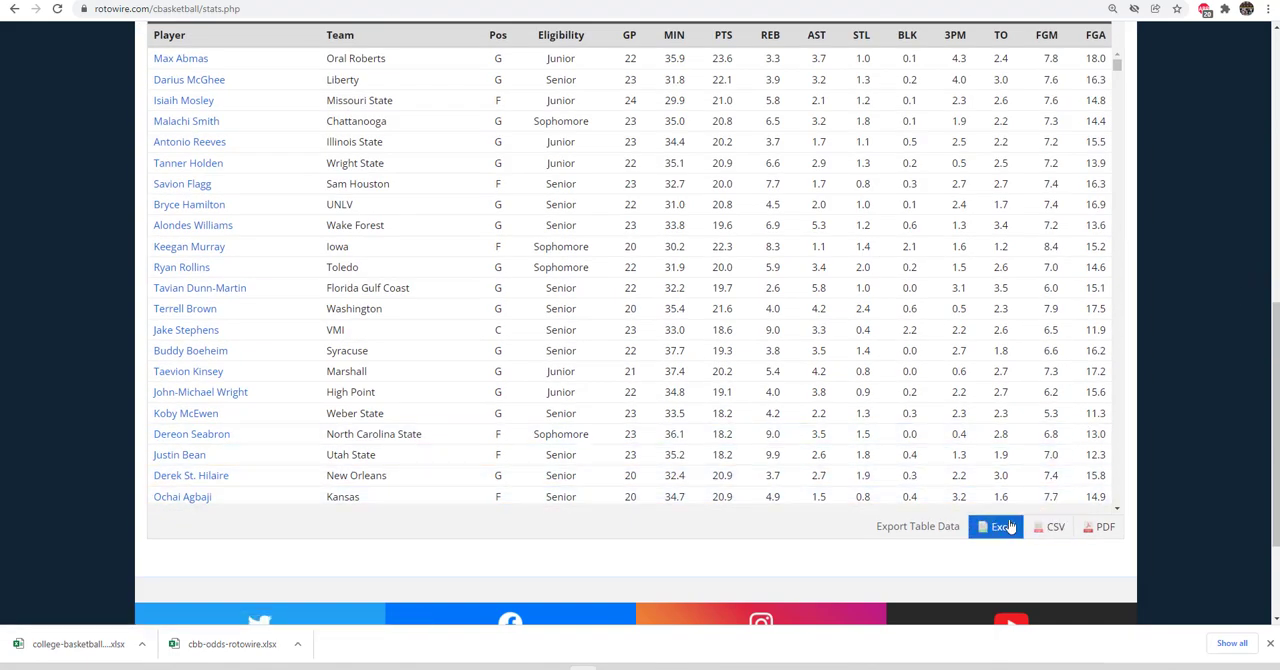
# Open the 2021-22 CBB Team Stats page and export the table for all conferences to Excel.
pyautogui.scroll(7, 1241, 332)
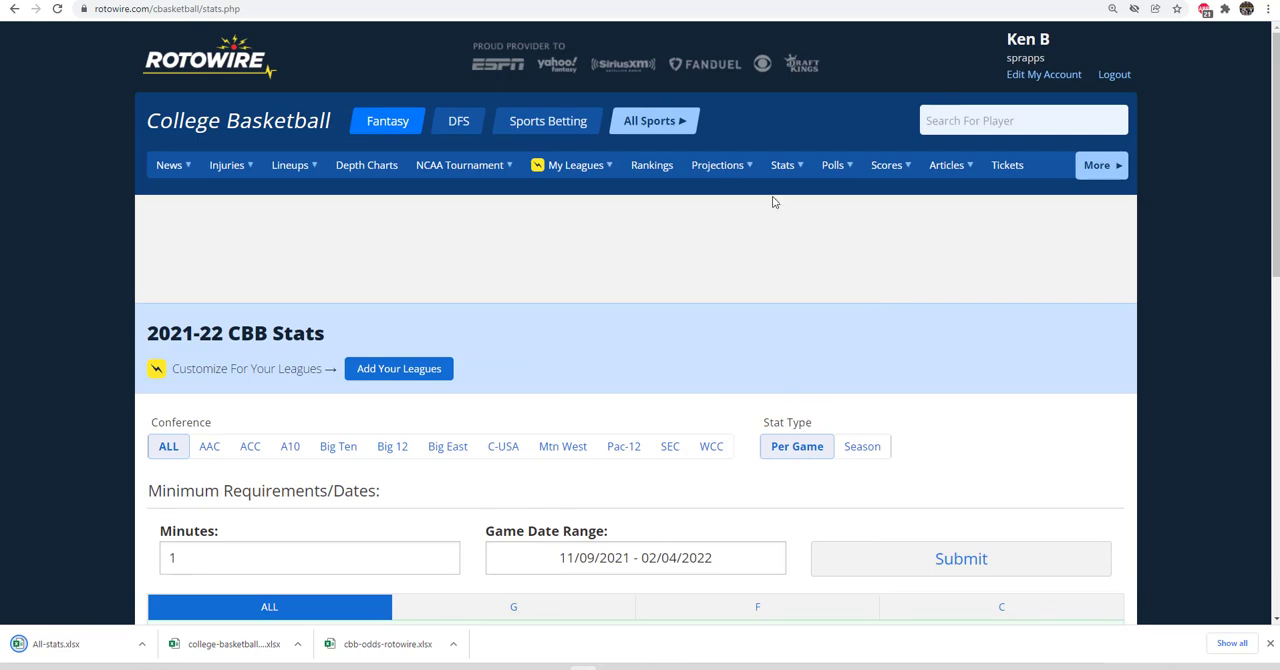
pyautogui.moveTo(783, 166)
pyautogui.click(796, 236)
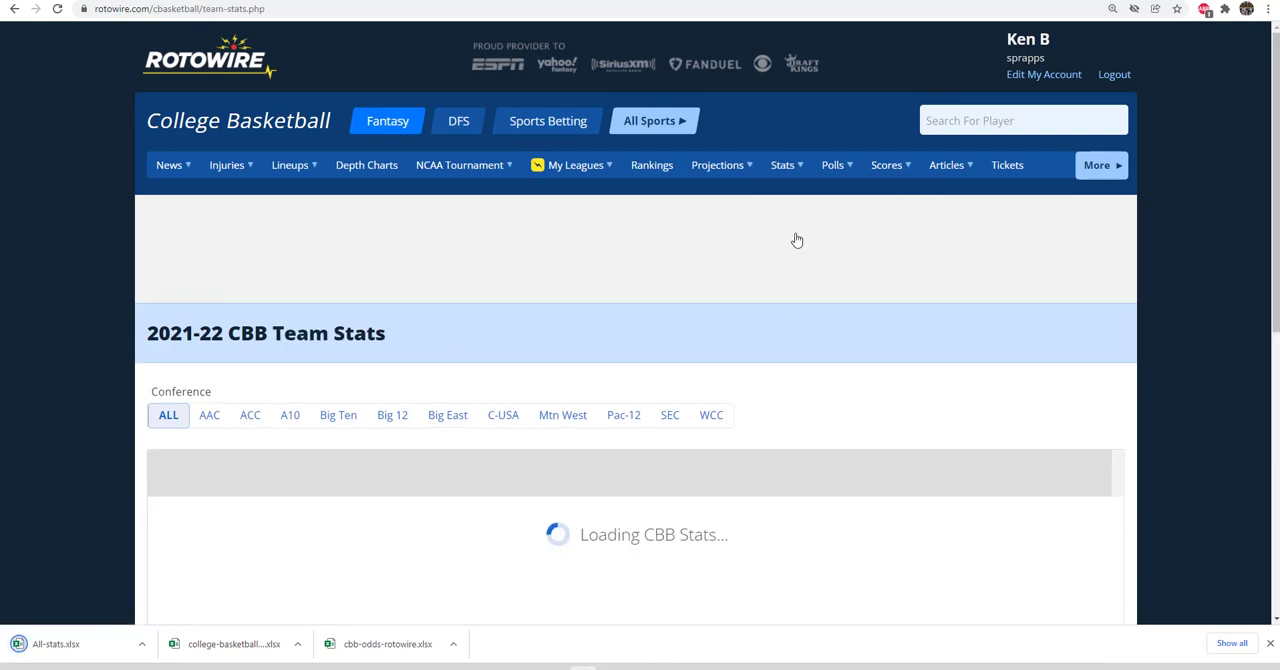
pyautogui.scroll(-6, 1197, 362)
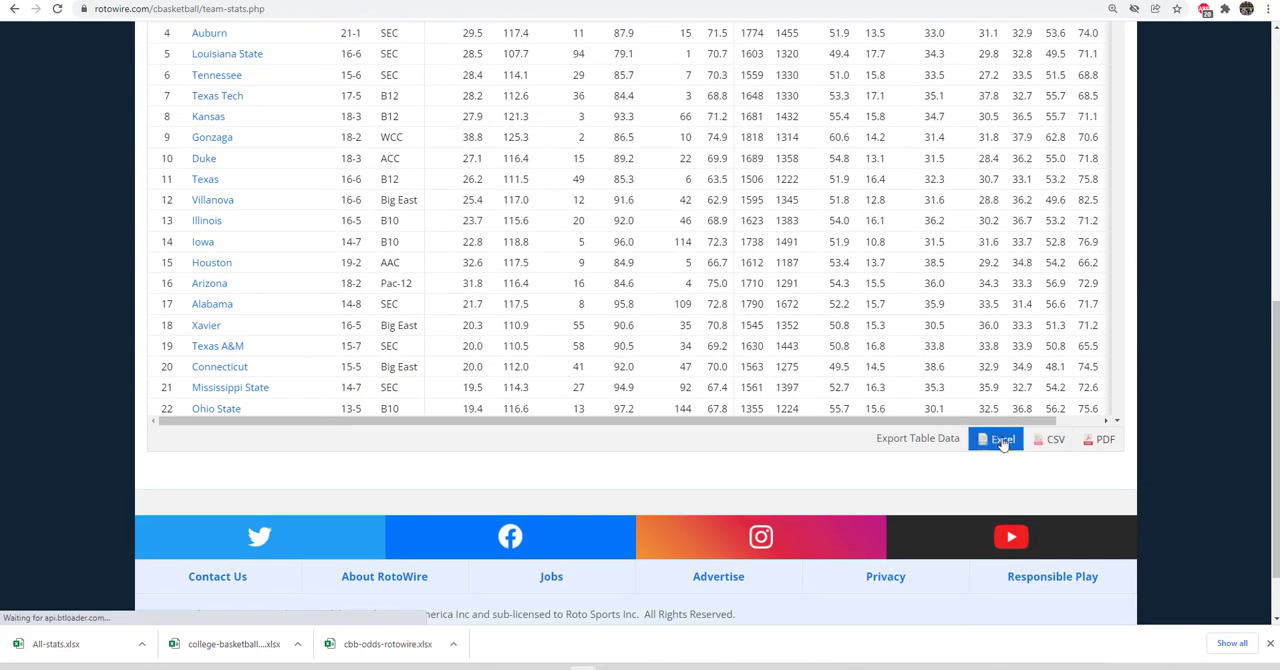
pyautogui.click(1003, 441)
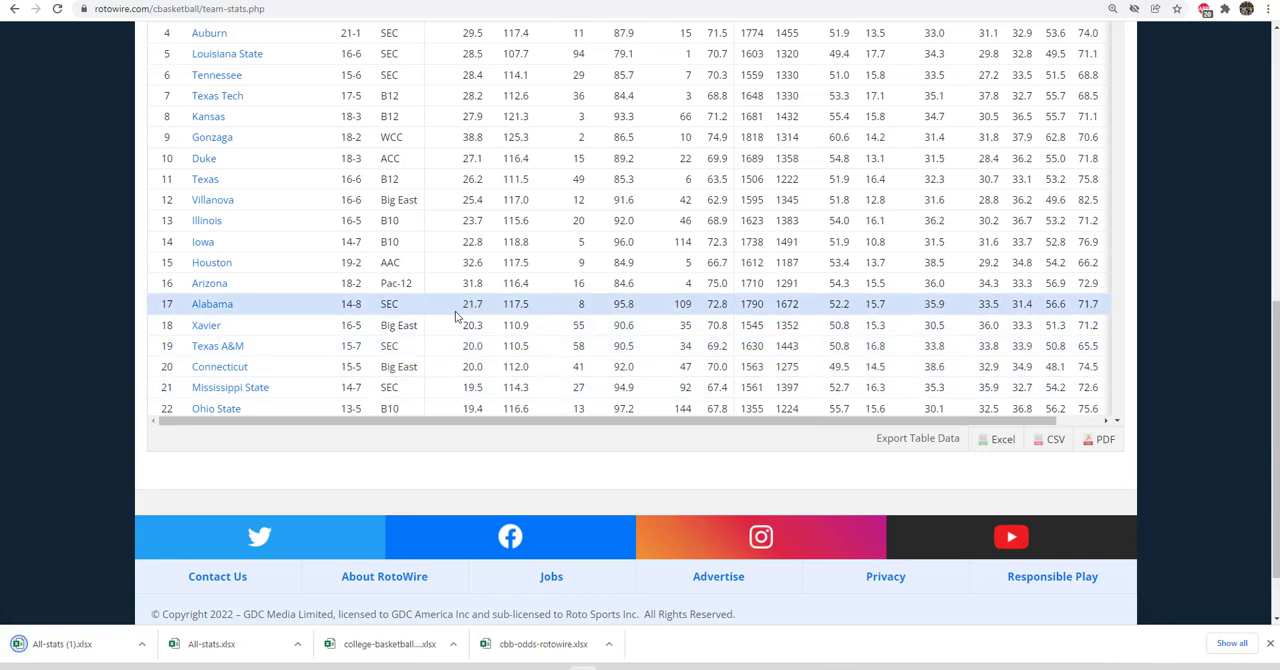
# Switch to the Excel basketball workbook and refresh the query data on the School Stats Table sheet.
pyautogui.click(700, 668)
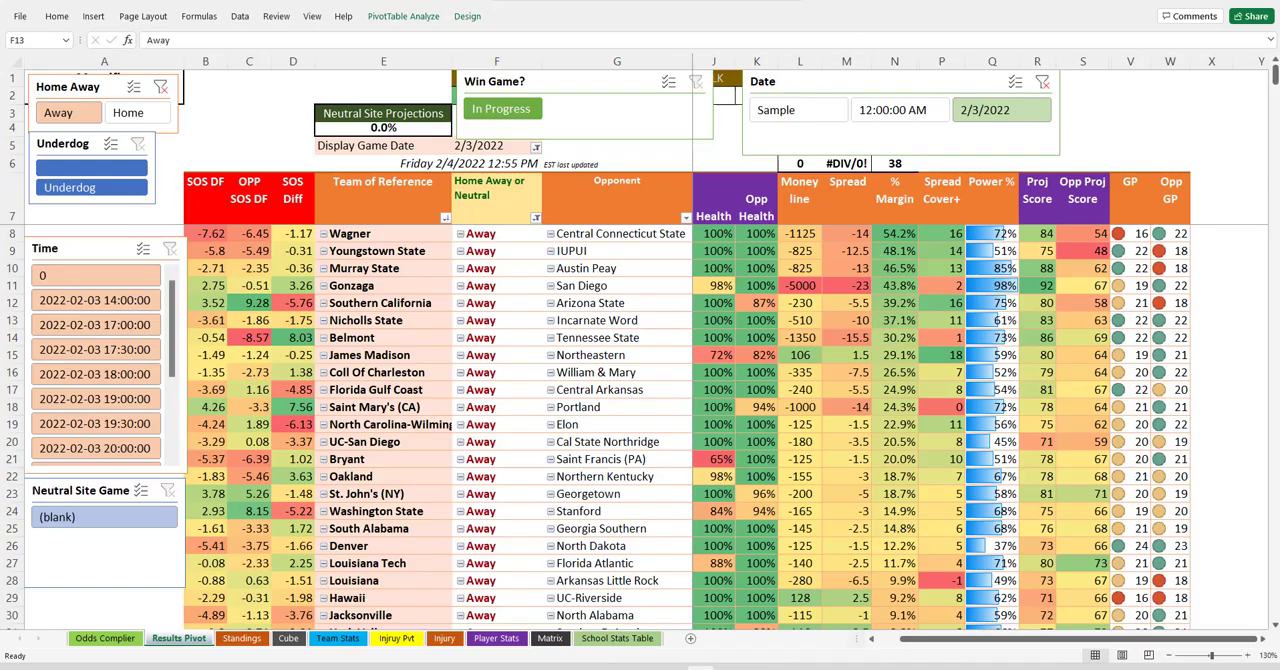
pyautogui.click(617, 638)
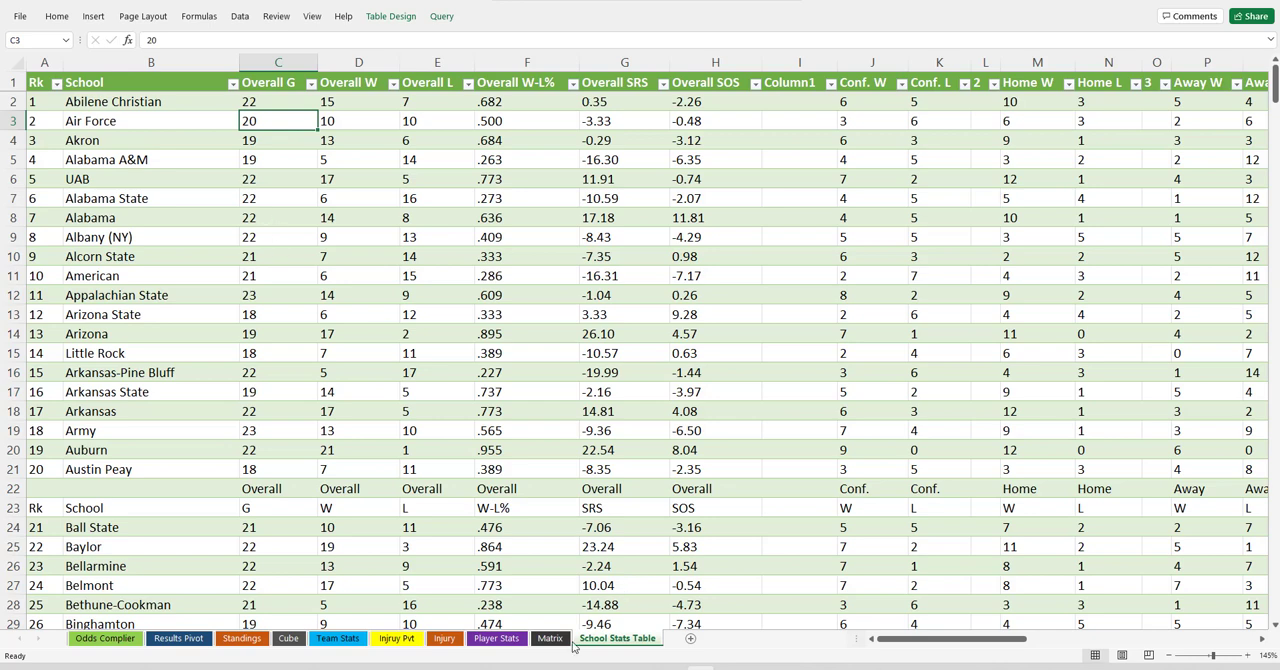
pyautogui.rightClick(288, 218)
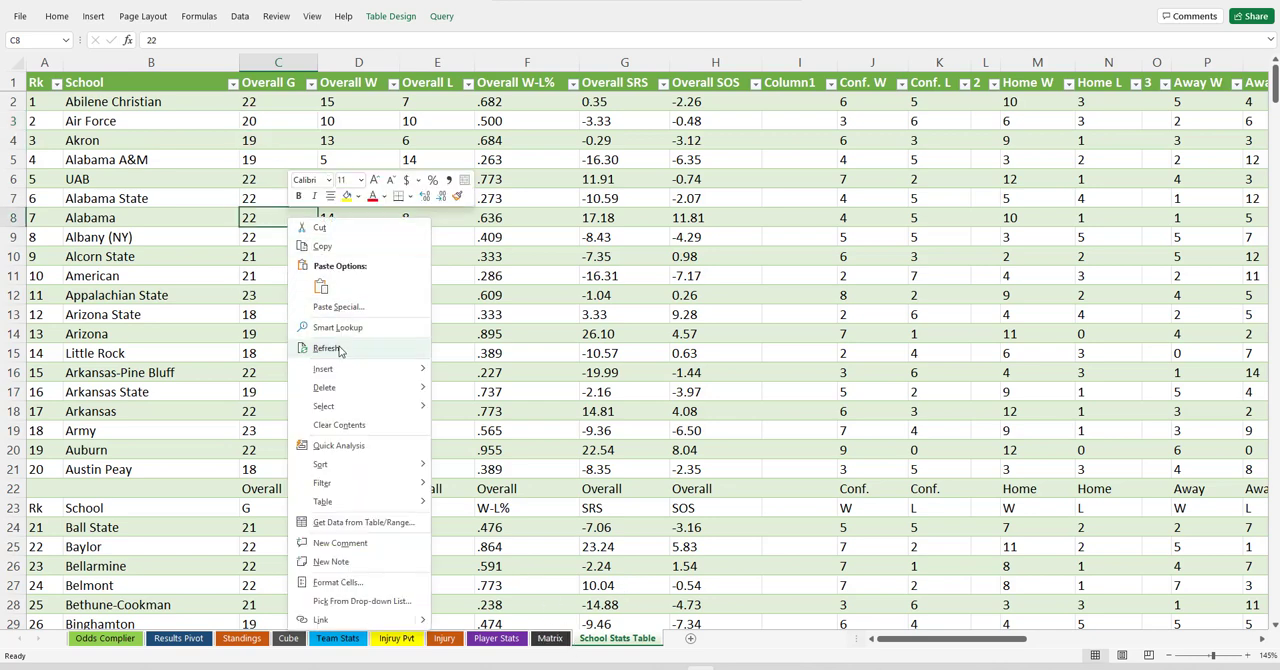
pyautogui.click(327, 348)
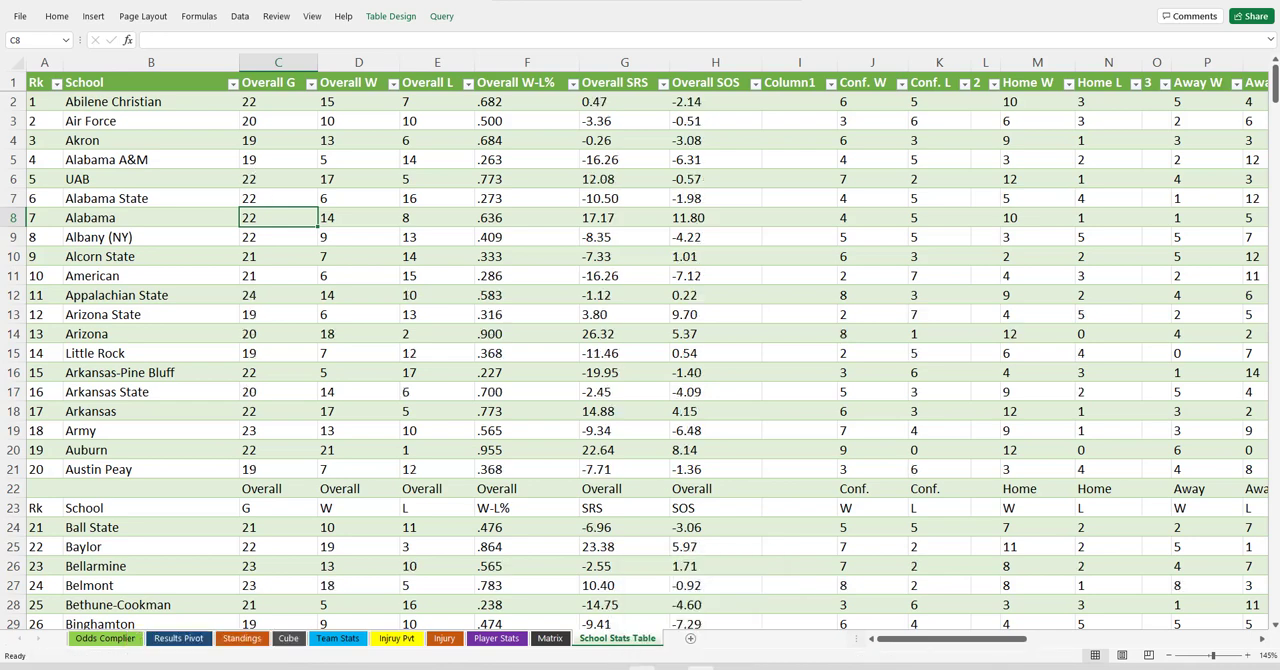
# Return to the browser and open the downloaded odds, injury, player stats and team stats files in Excel.
pyautogui.click(583, 667)
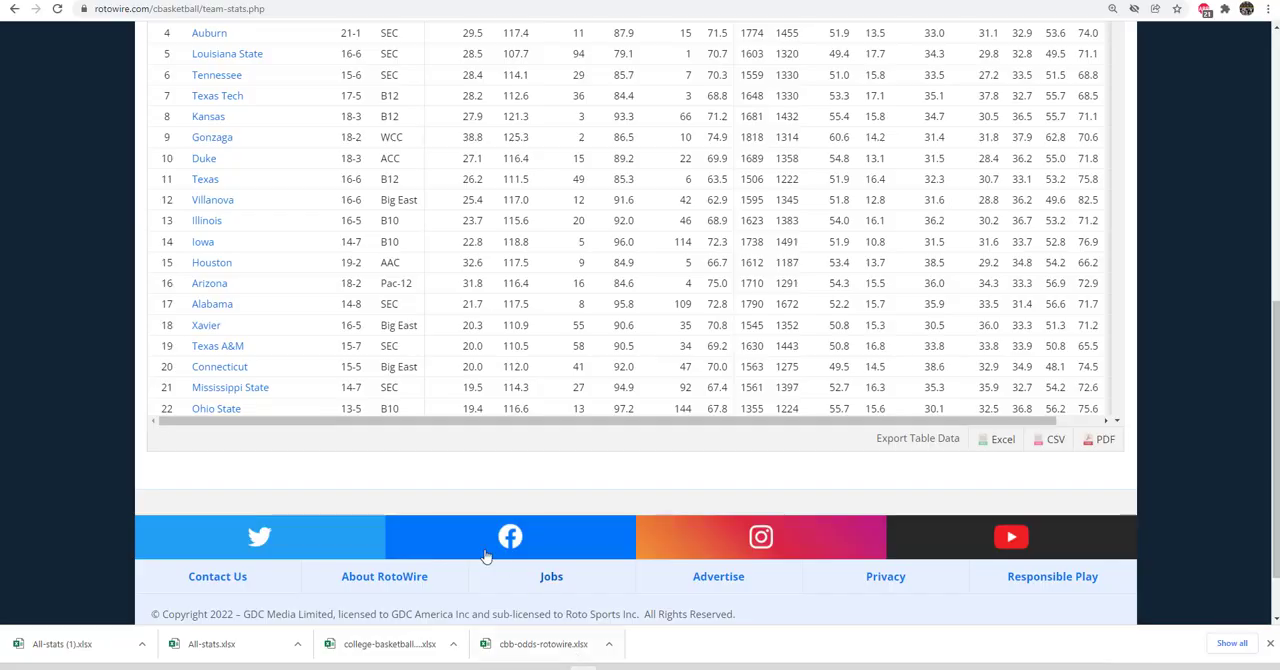
pyautogui.click(536, 643)
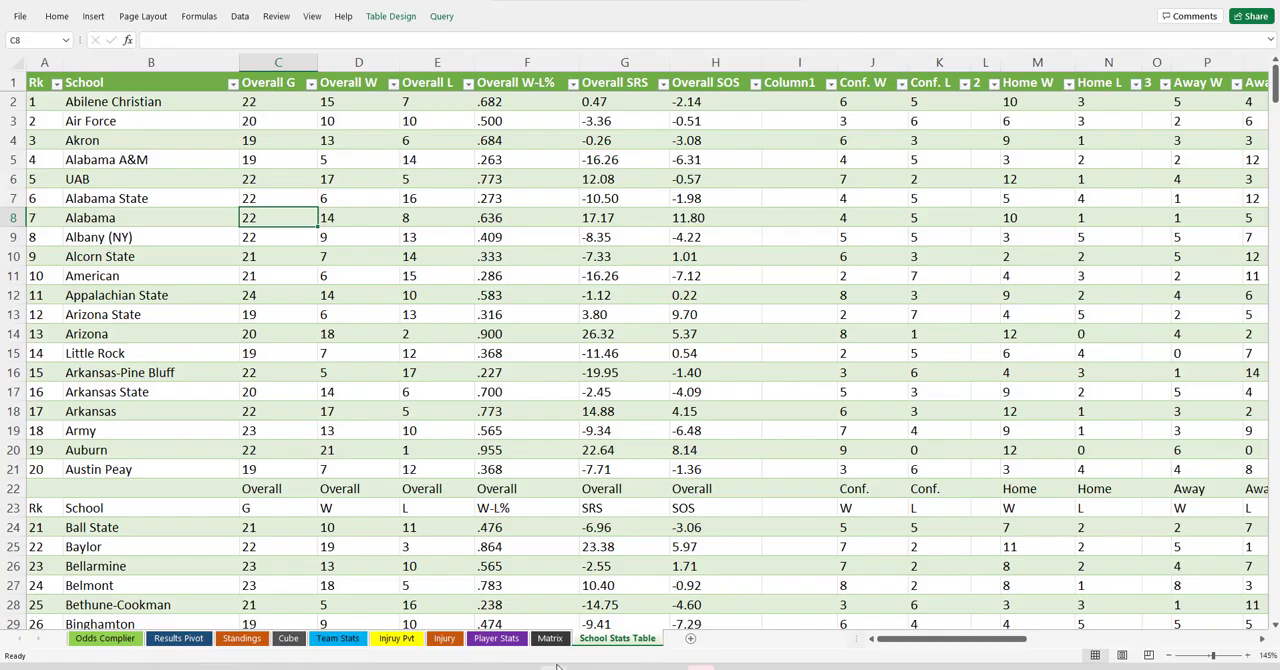
pyautogui.click(558, 667)
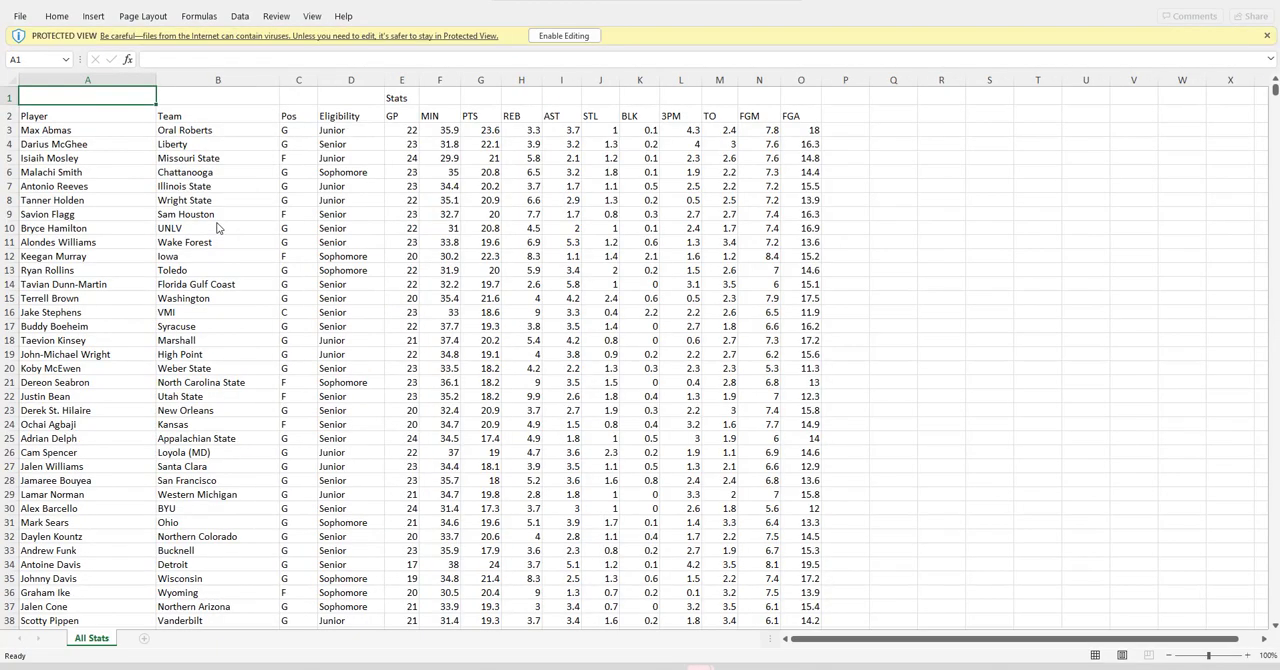
# Enable editing in the exported team stats workbook and copy all team rows from cell A3 to the end of the data.
pyautogui.click(545, 36)
pyautogui.click(32, 114)
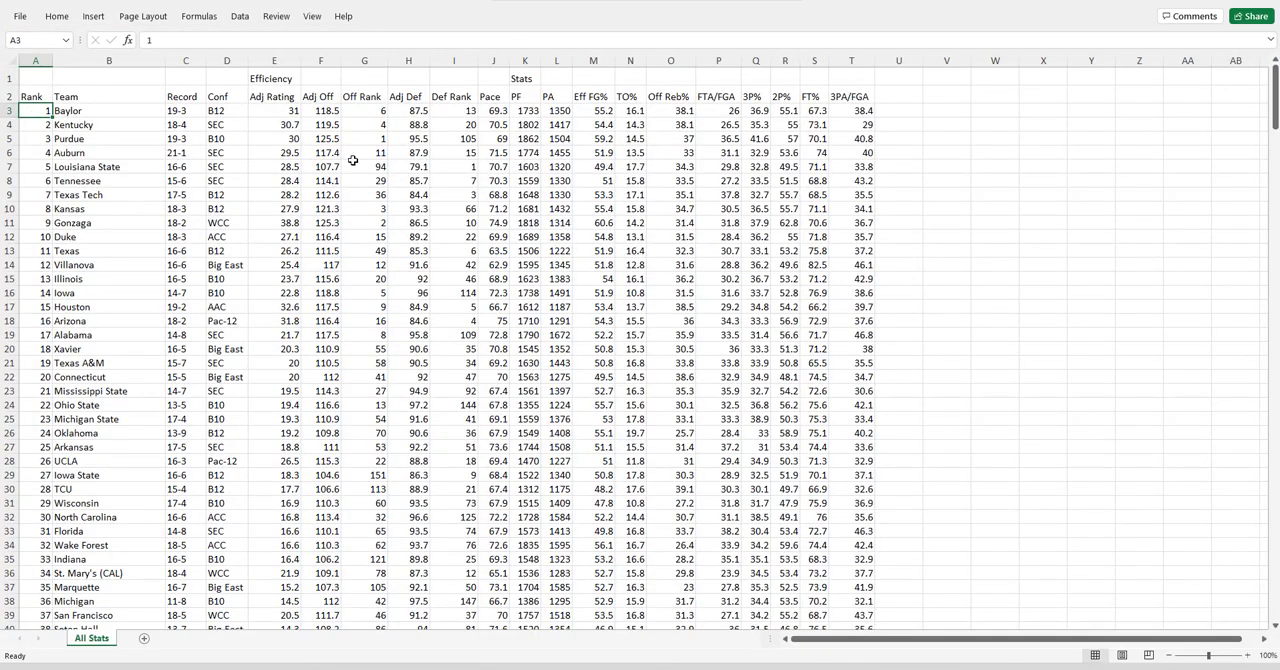
pyautogui.hotkey('ctrl', 'shift', 'End')
pyautogui.hotkey('ctrl', 'c')
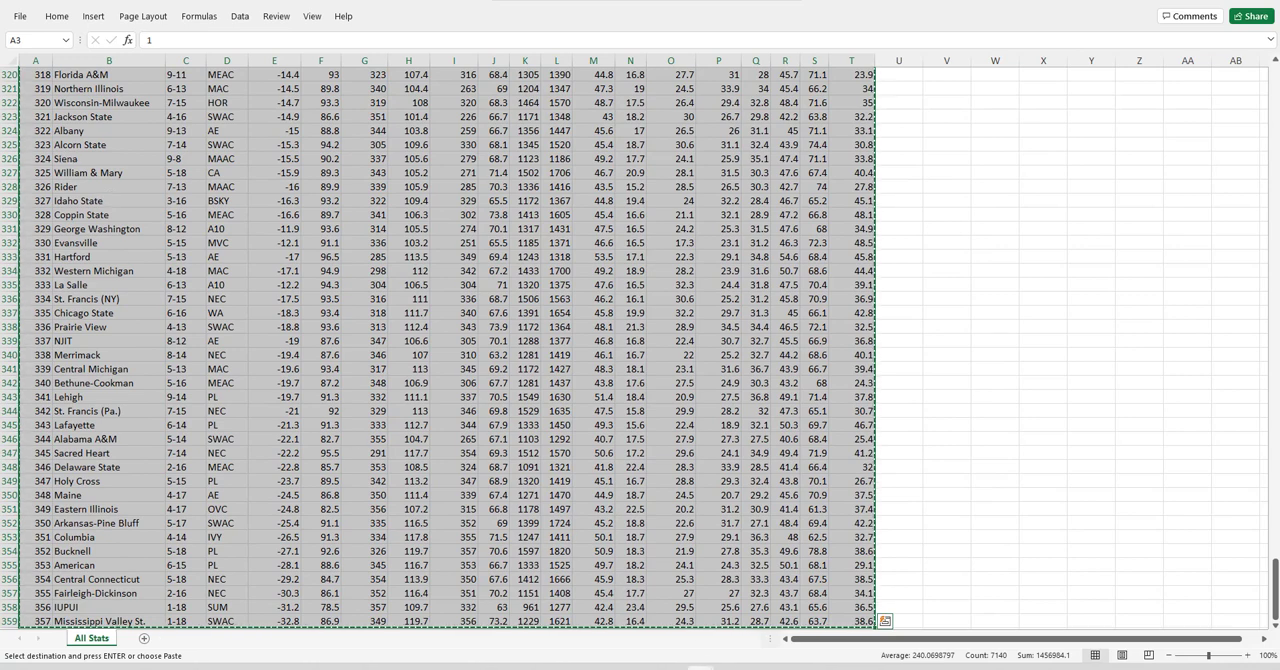
# Paste the copied team rows as values on the main workbook's Team Stats sheet, starting at cell D2.
pyautogui.moveTo(700, 668)
pyautogui.click(428, 620)
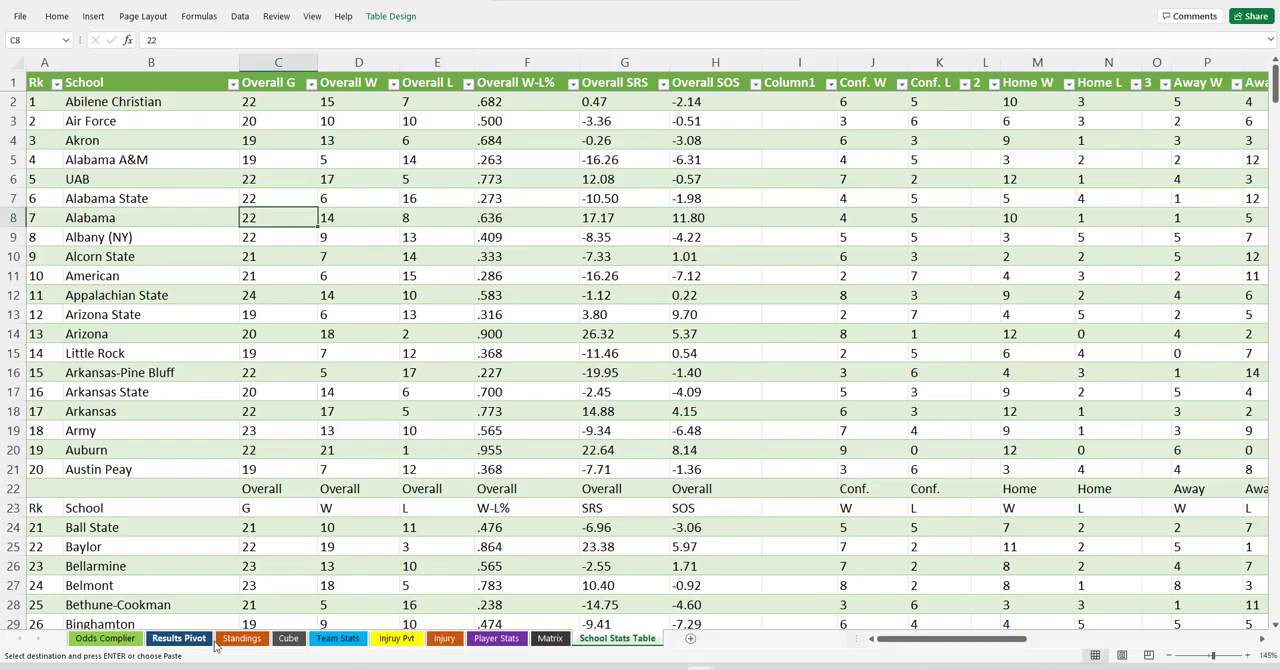
pyautogui.click(321, 640)
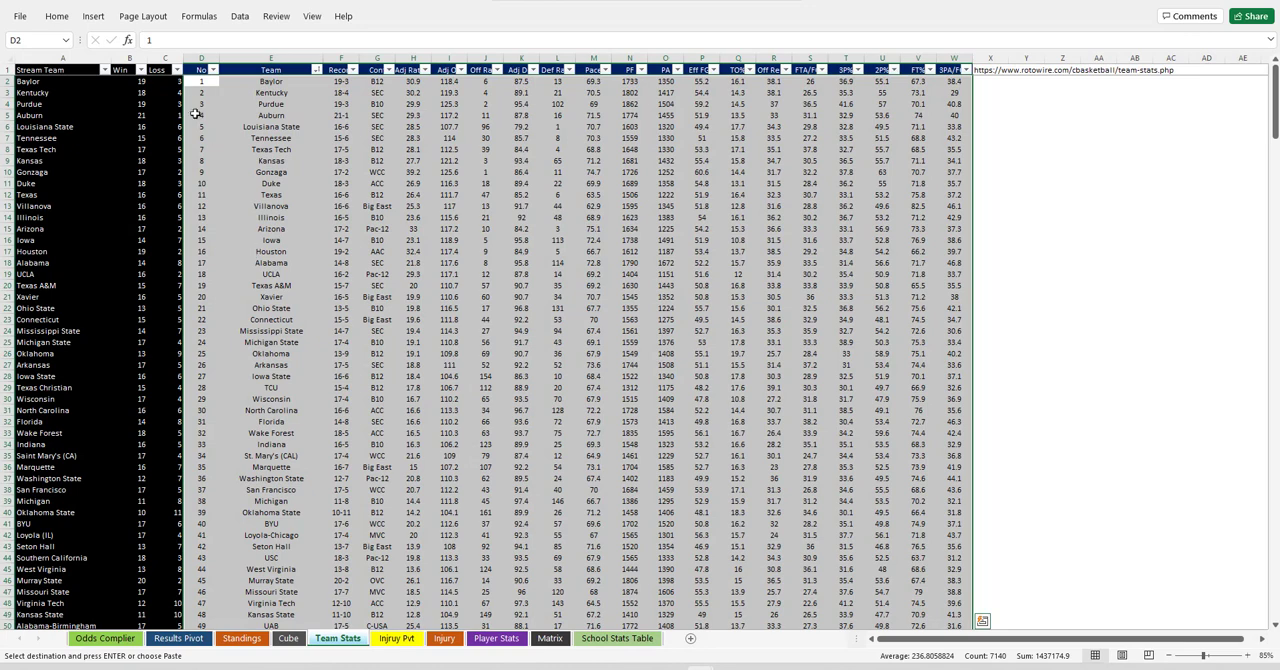
pyautogui.click(204, 80)
pyautogui.rightClick(204, 80)
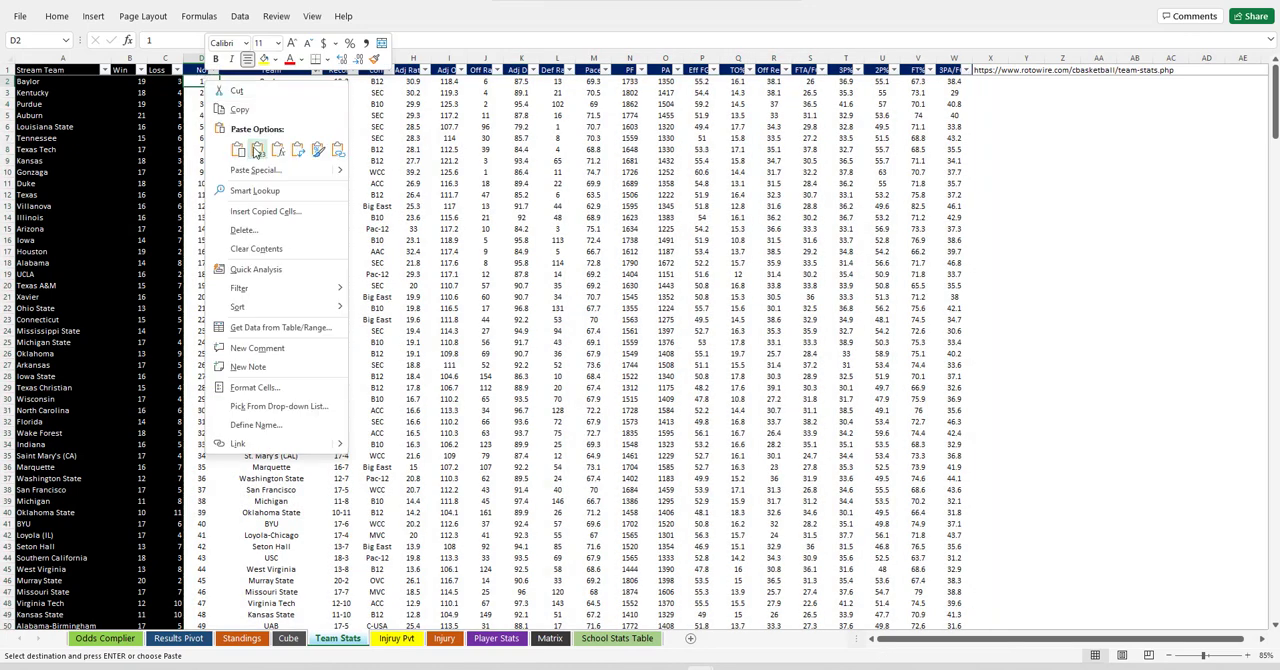
pyautogui.click(255, 150)
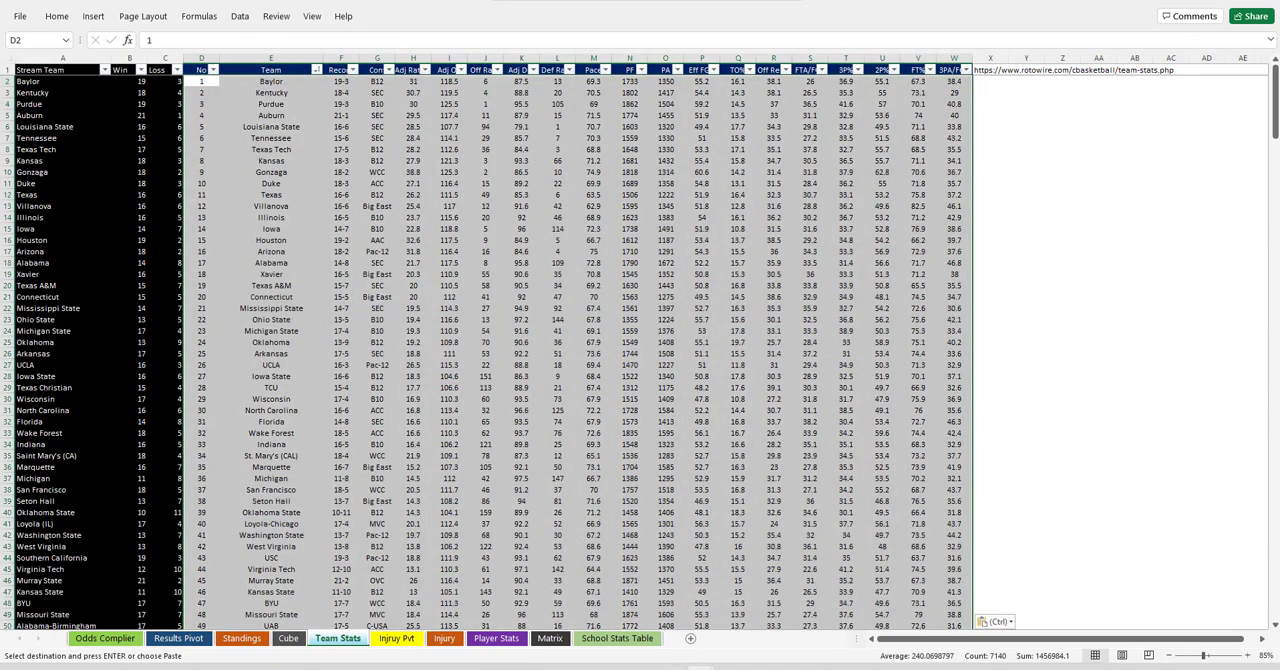
# Switch to the exported player stats workbook, enable editing and copy all player rows from cell A3 through the last column and row.
pyautogui.moveTo(700, 667)
pyautogui.click(787, 630)
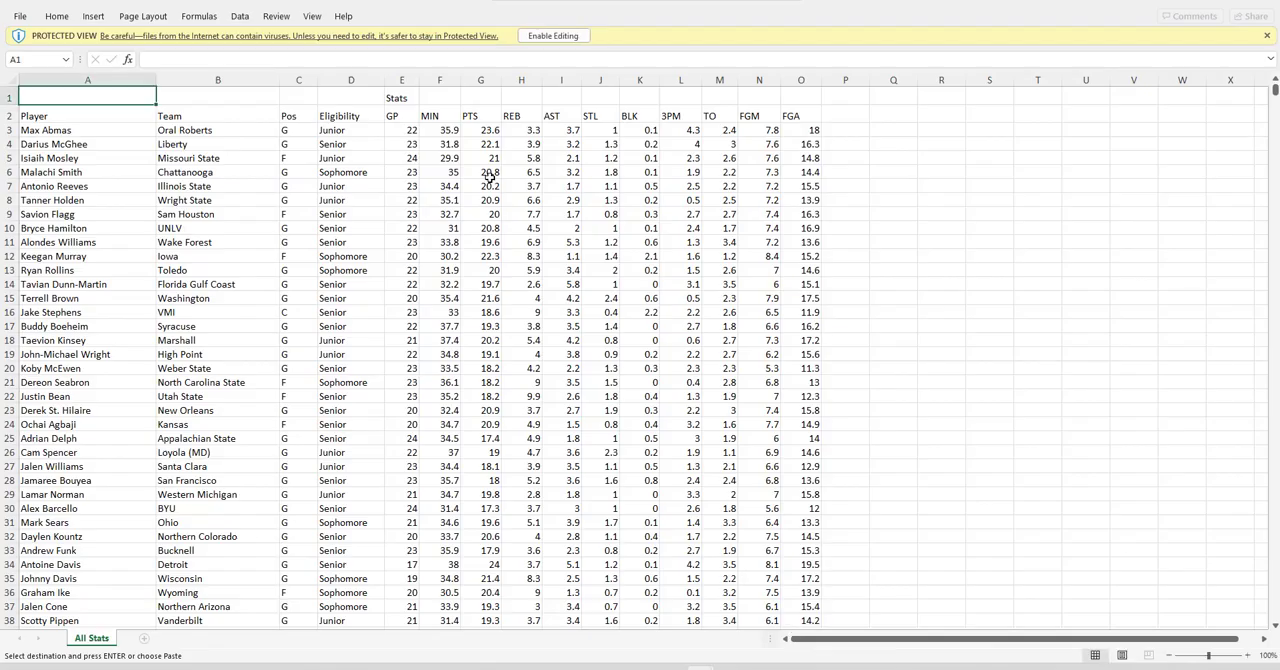
pyautogui.click(546, 40)
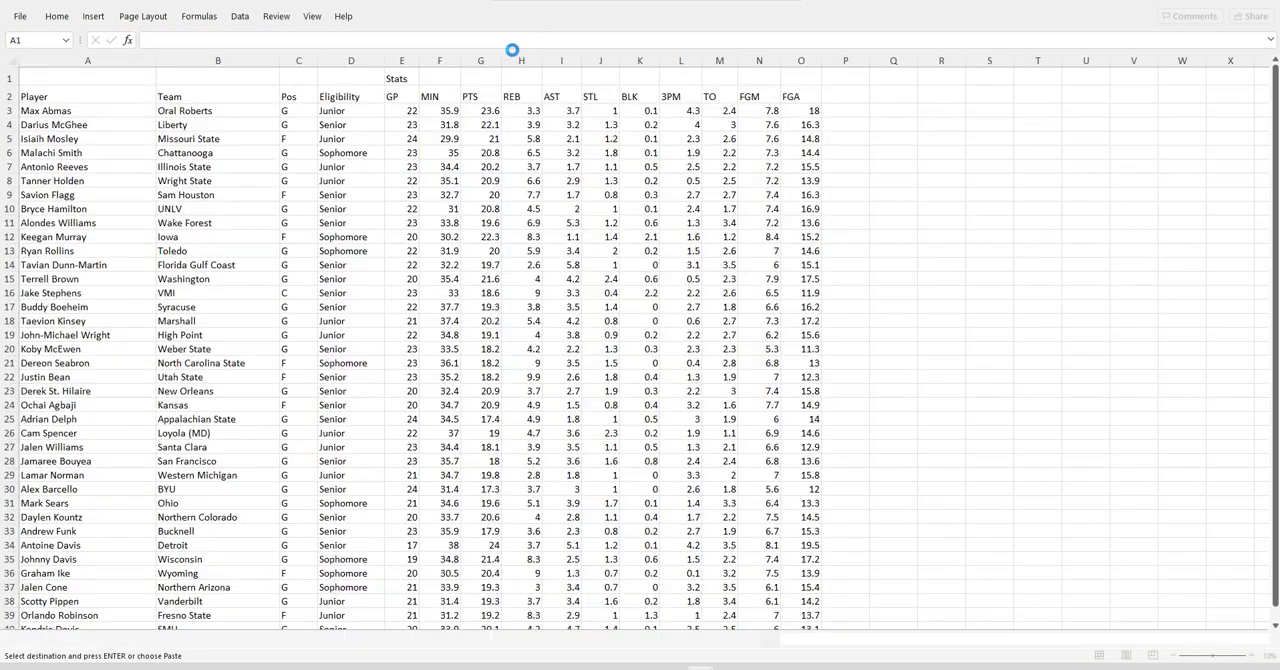
pyautogui.click(71, 113)
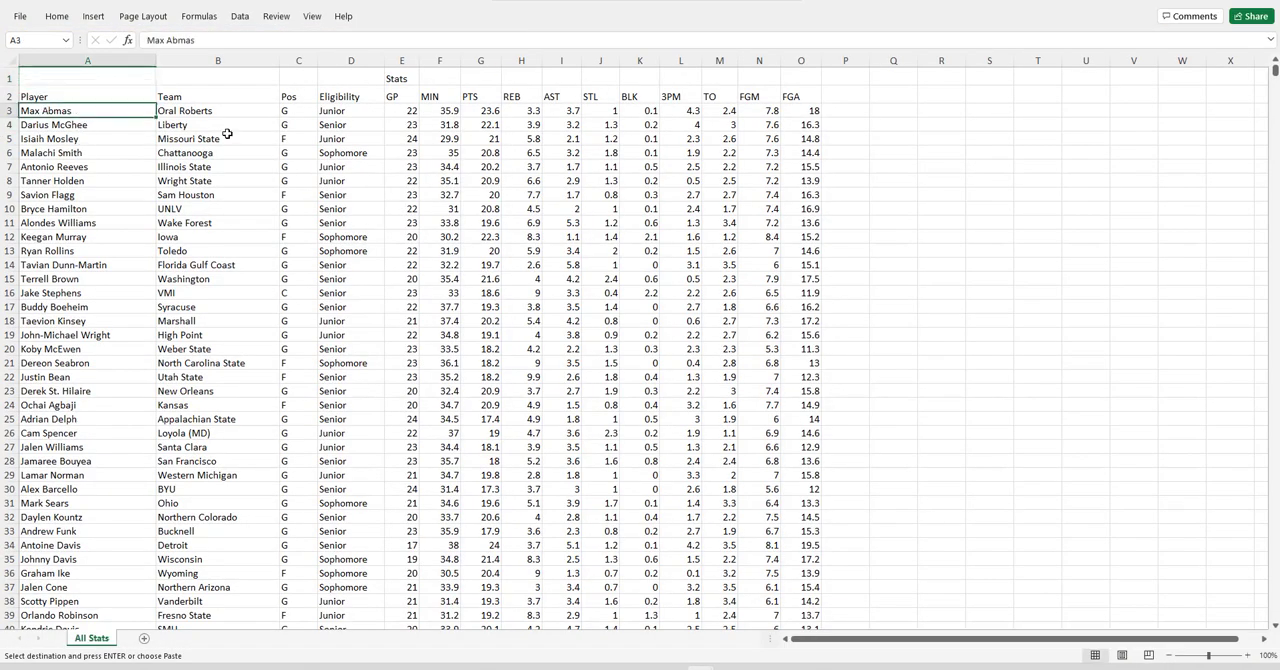
pyautogui.hotkey('ctrl', 'shift', 'Right')
pyautogui.hotkey('ctrl', 'shift', 'Down')
pyautogui.hotkey('ctrl', 'c')
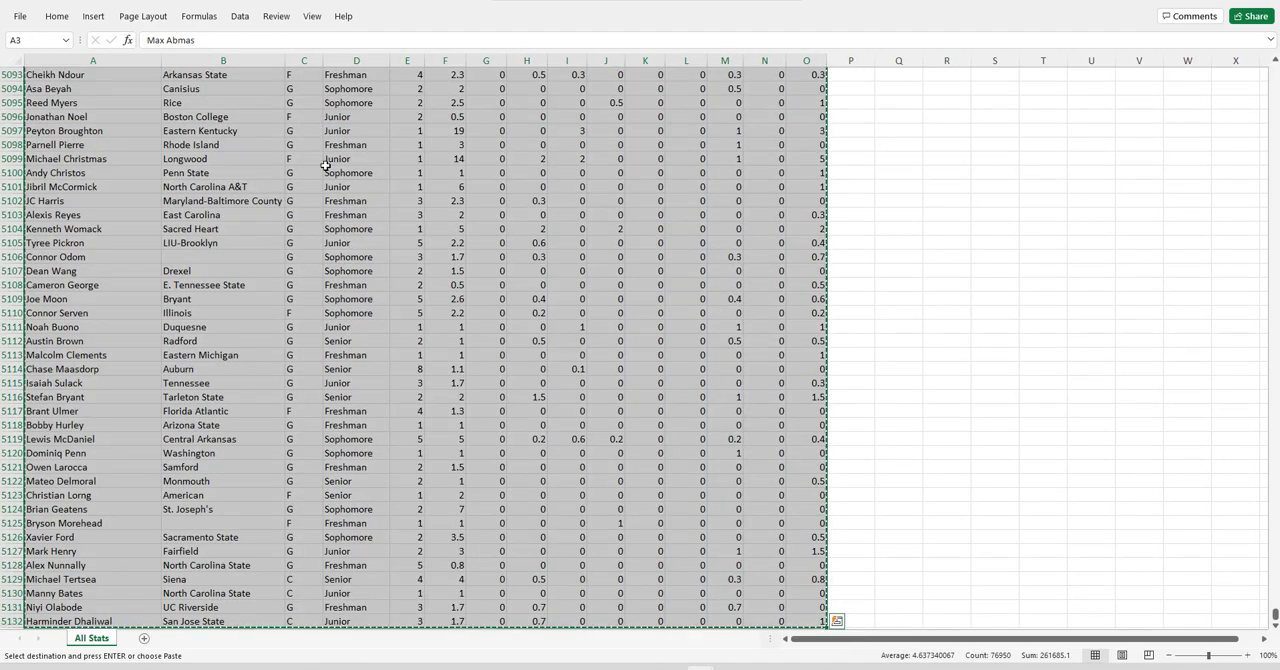
# Paste the copied player rows as values on the main workbook's Player Stats sheet, starting at cell D3, and check the last row.
pyautogui.moveTo(703, 667)
pyautogui.click(443, 612)
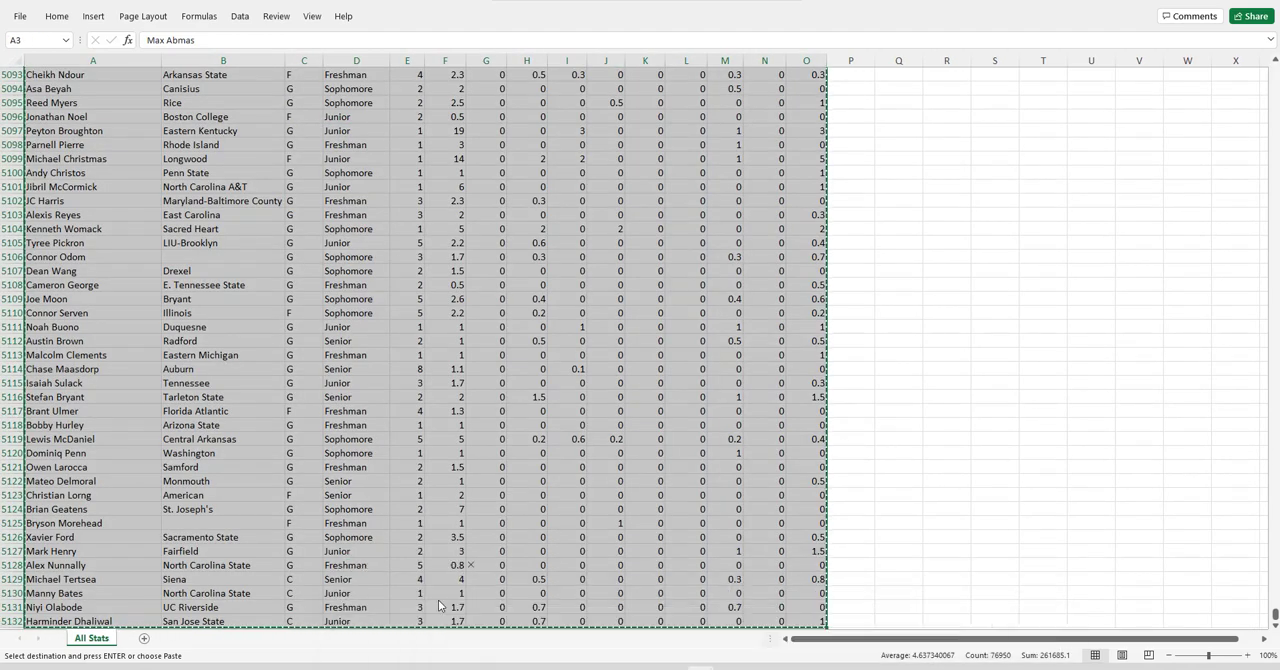
pyautogui.click(484, 638)
pyautogui.rightClick(299, 107)
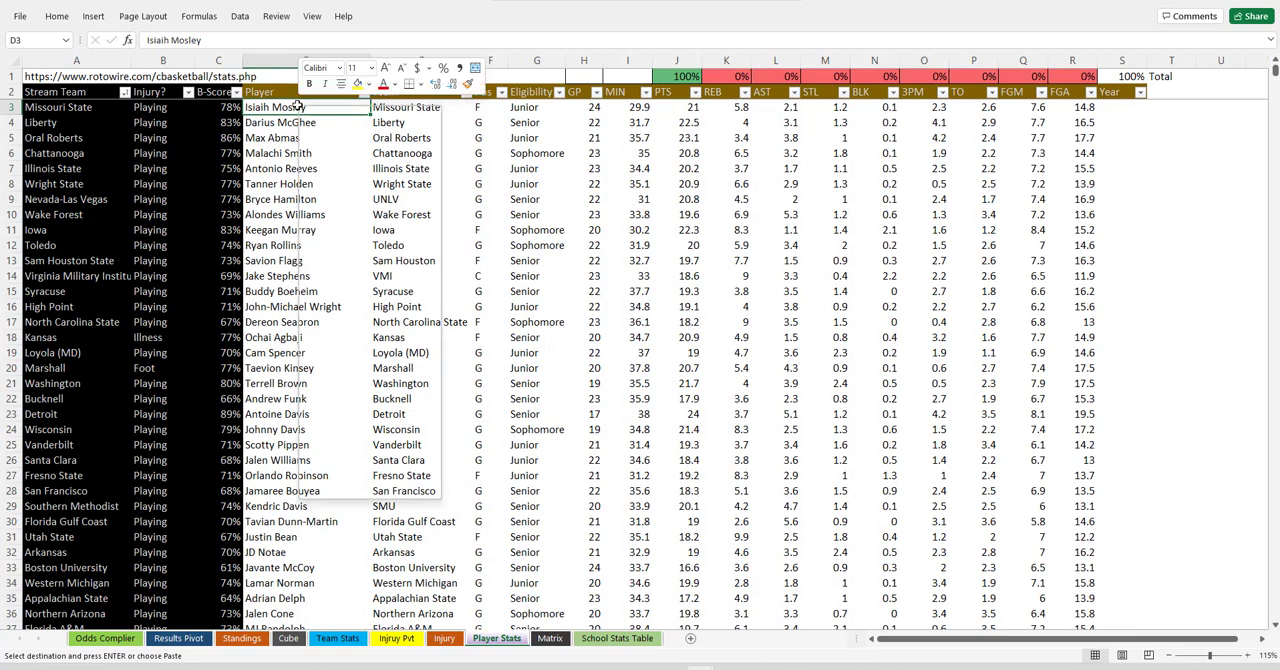
pyautogui.click(350, 183)
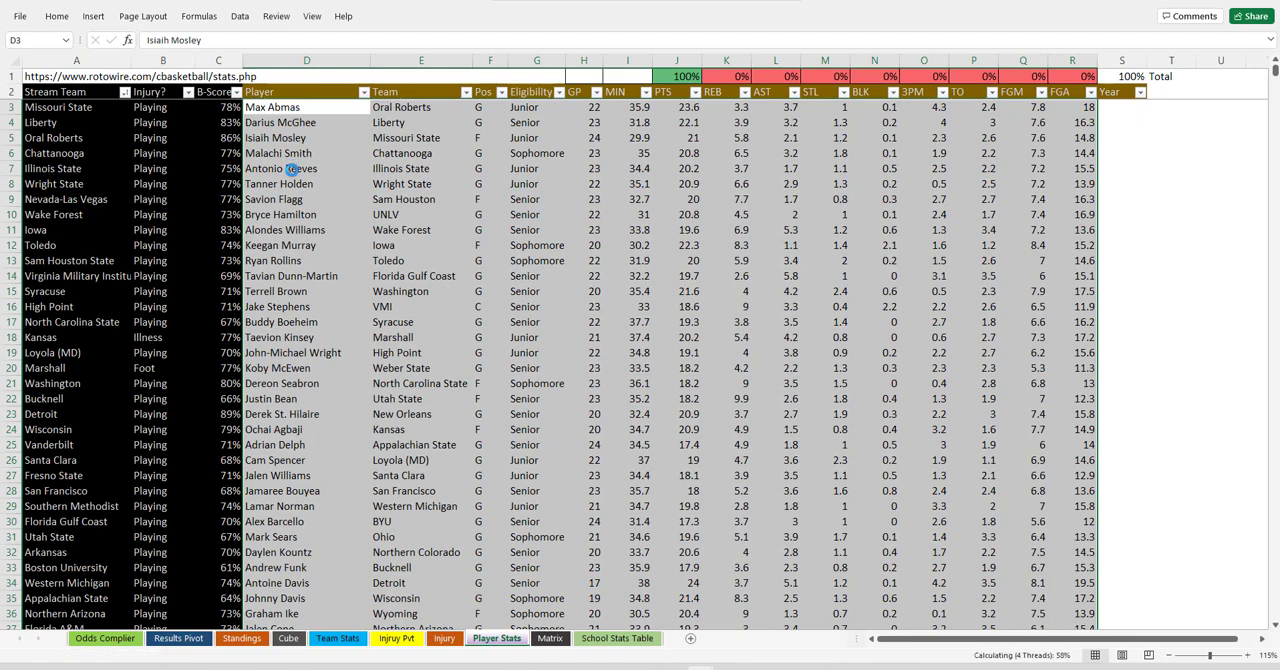
pyautogui.hotkey('ctrl', 'Down')
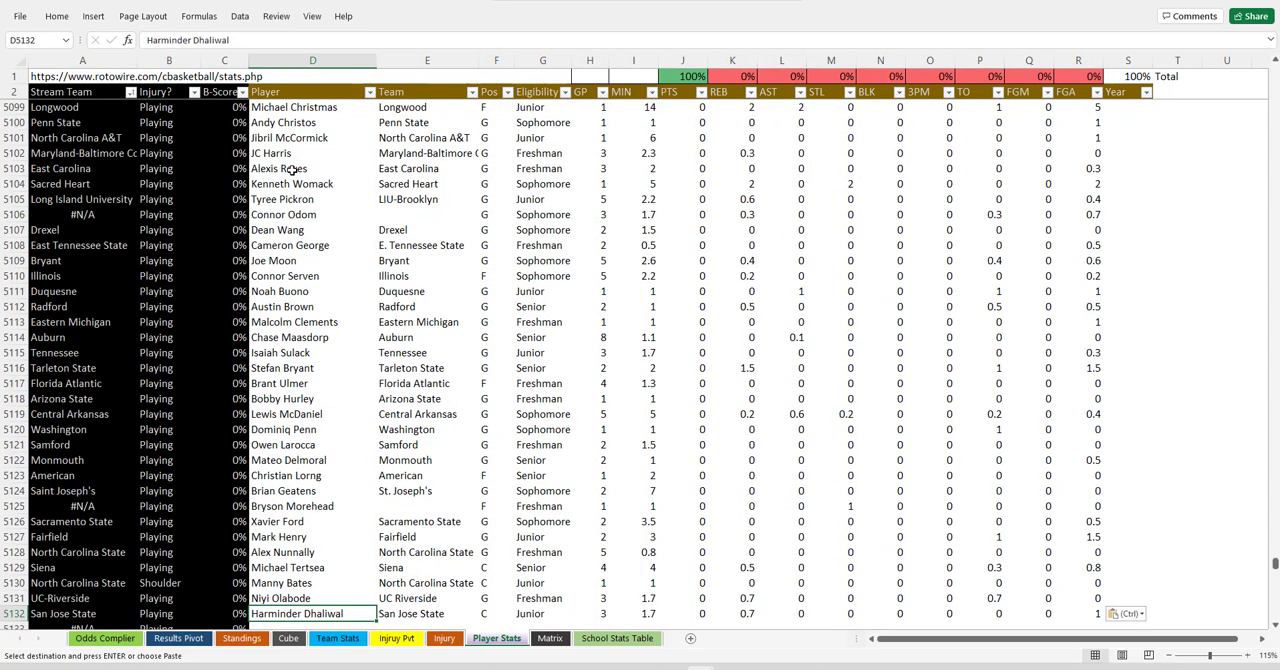
pyautogui.hotkey('ctrl', 'Up')
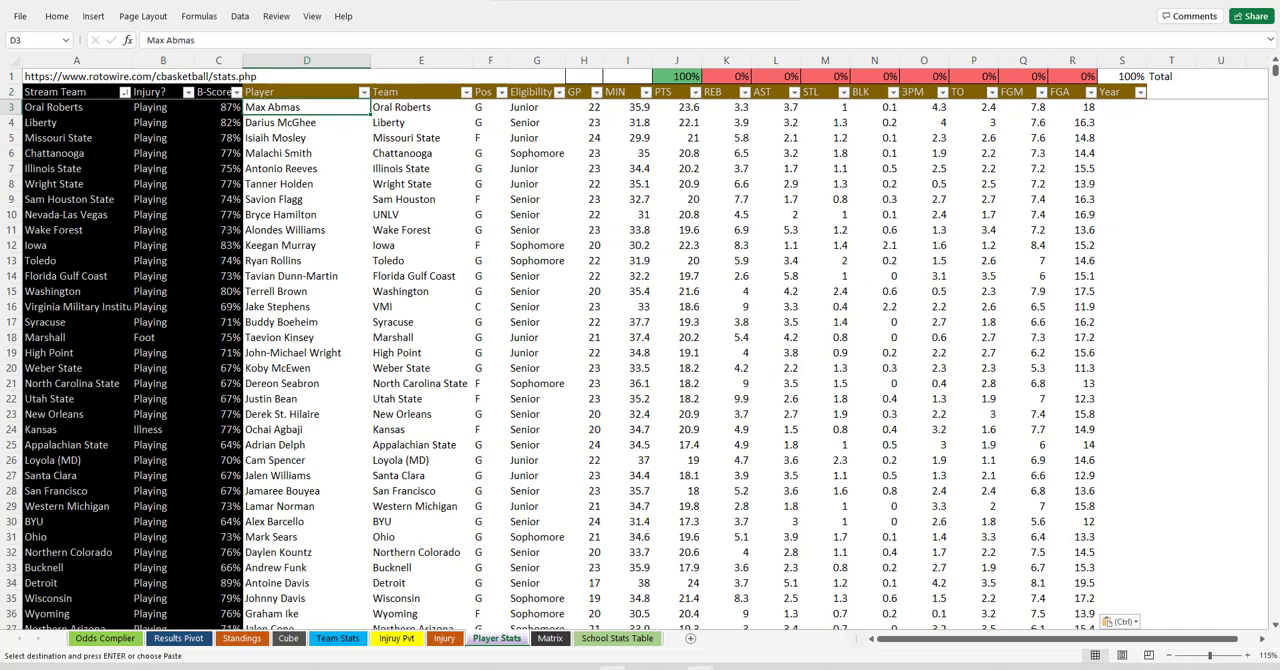
# Switch to the exported injury report workbook, enable editing and copy all injury rows from cell A2 through the last column and row.
pyautogui.moveTo(730, 668)
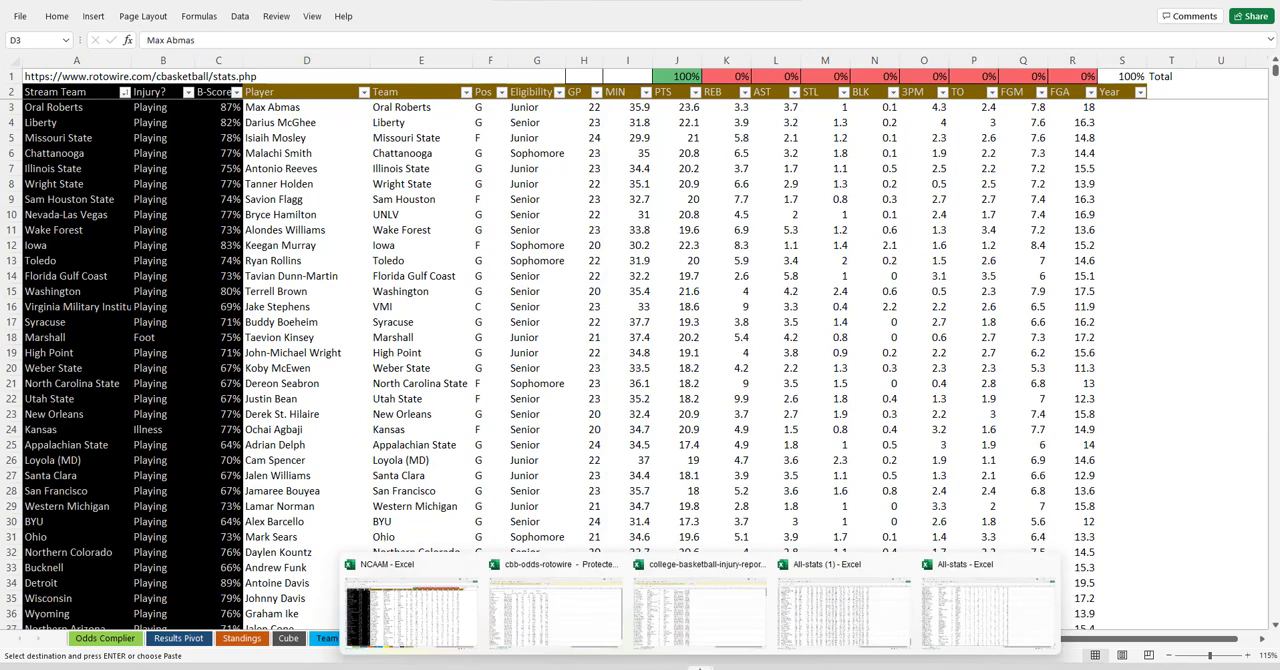
pyautogui.click(709, 552)
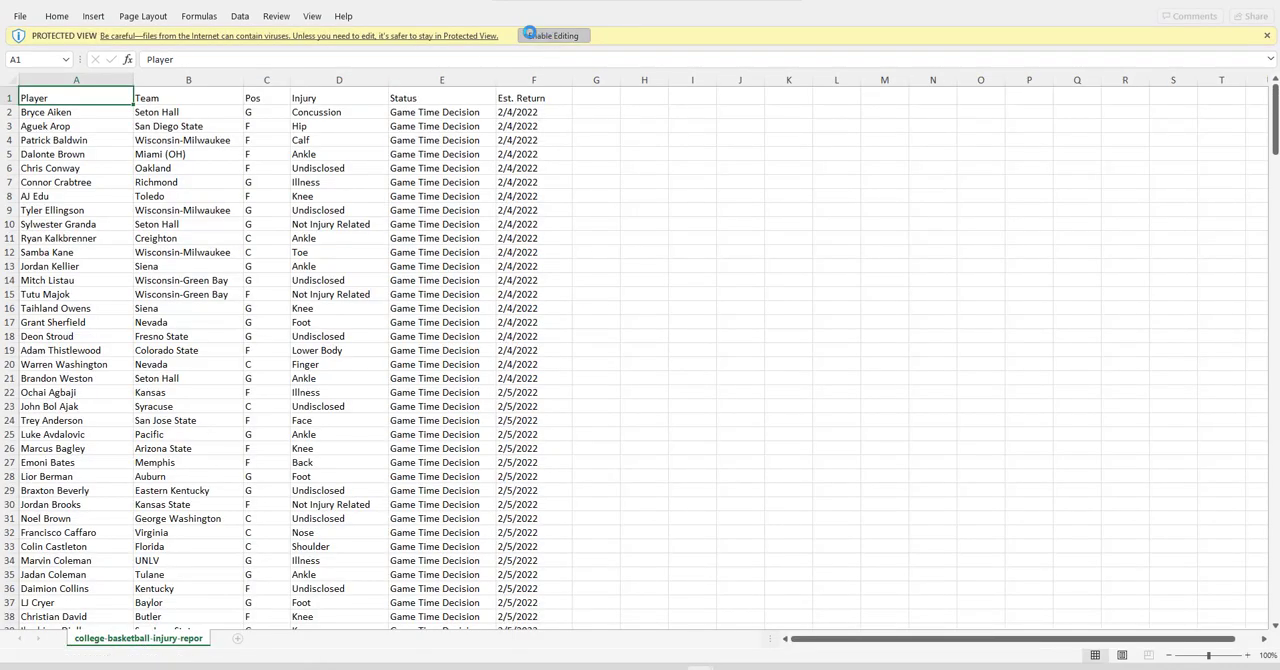
pyautogui.click(563, 35)
pyautogui.click(86, 93)
pyautogui.hotkey('ctrl', 'shift', 'Right')
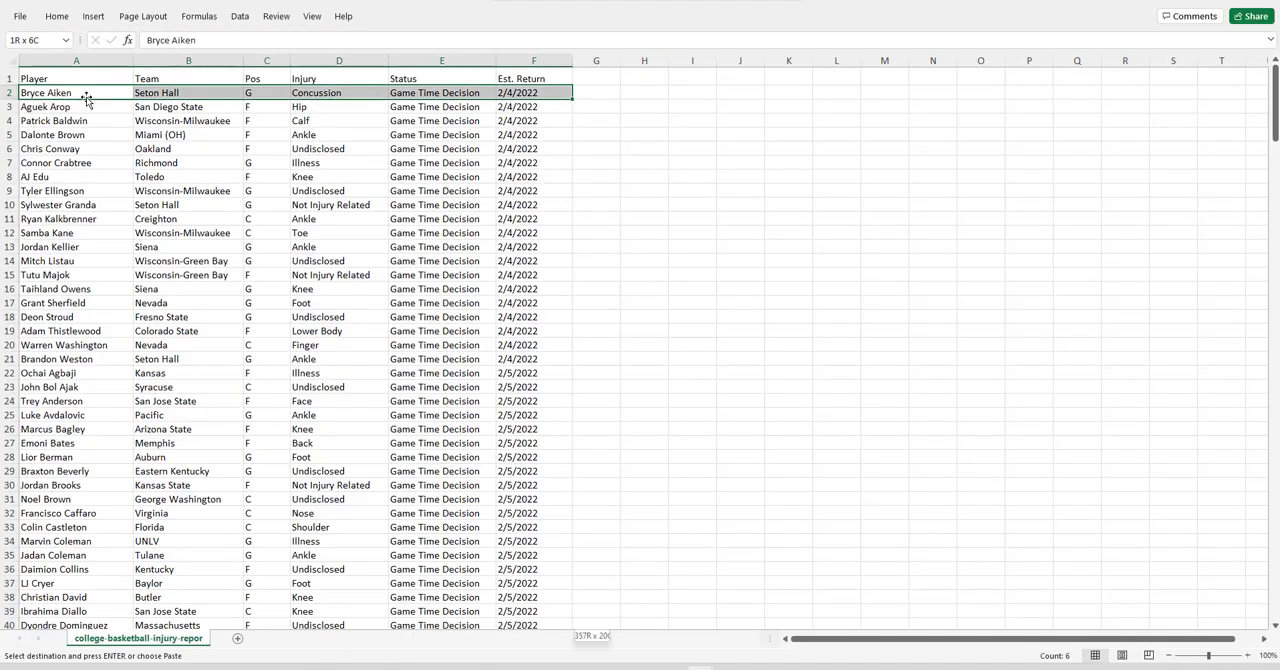
pyautogui.hotkey('ctrl', 'shift', 'Down')
# Paste the copied injury rows as values on the main workbook's Injury sheet, starting at cell C2.
pyautogui.moveTo(701, 668)
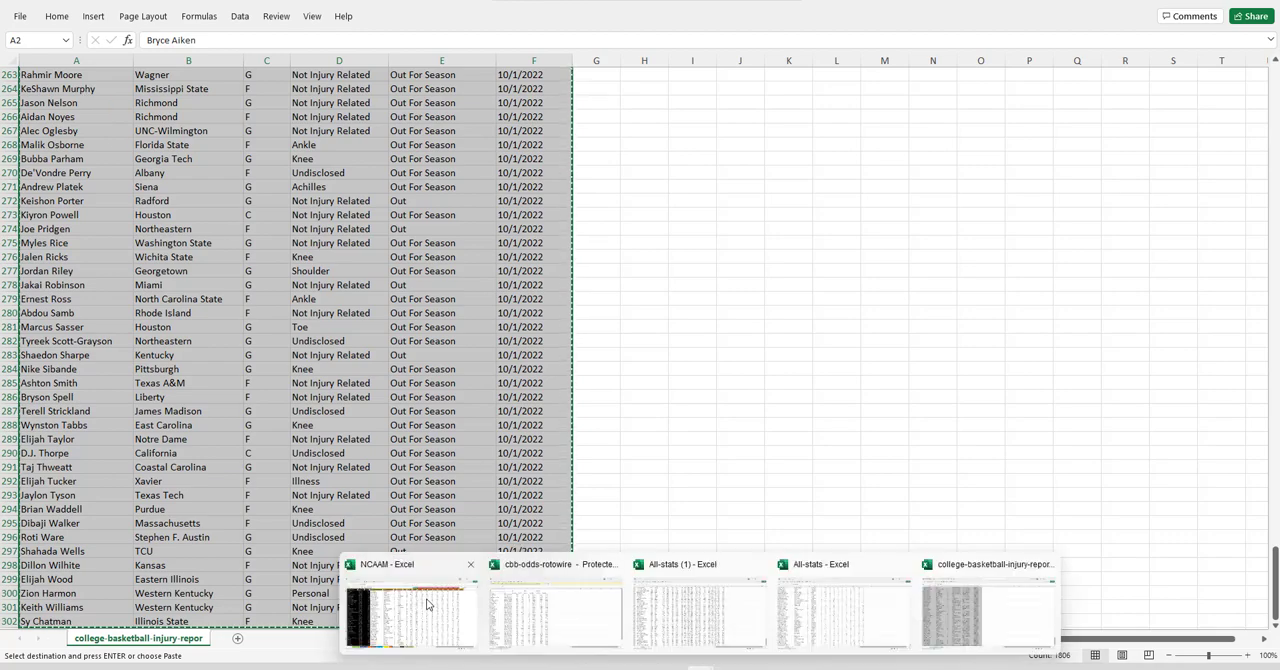
pyautogui.click(436, 630)
pyautogui.click(441, 639)
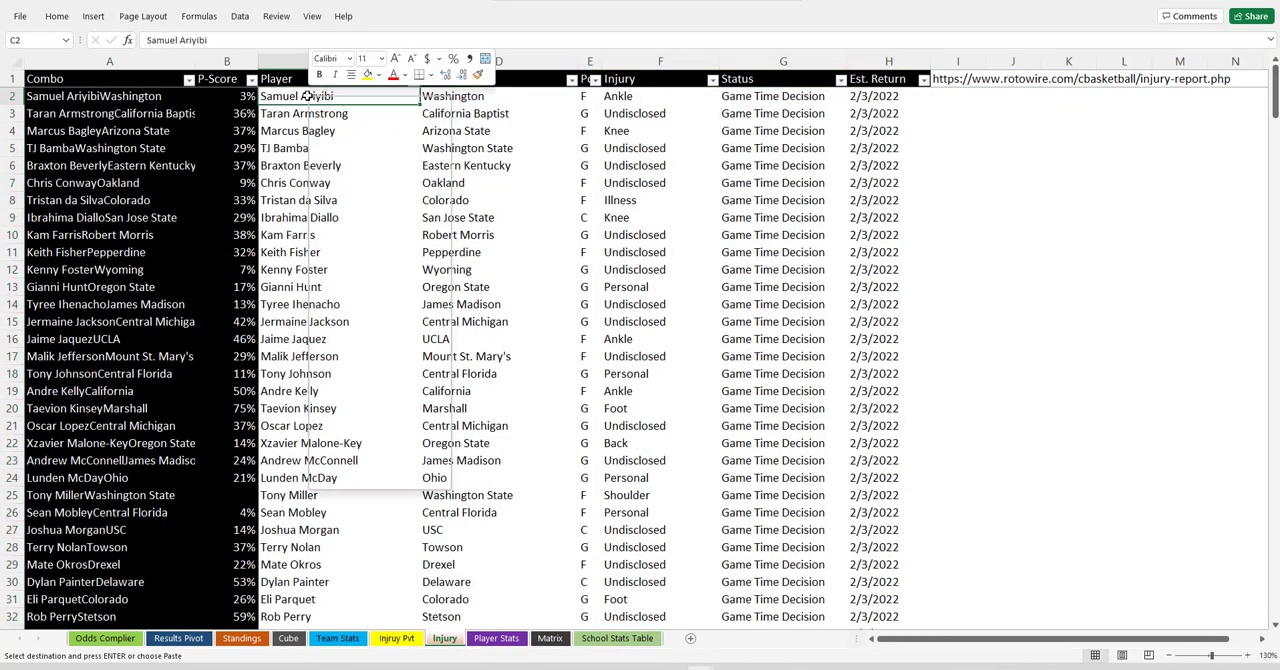
pyautogui.rightClick(306, 96)
pyautogui.click(361, 167)
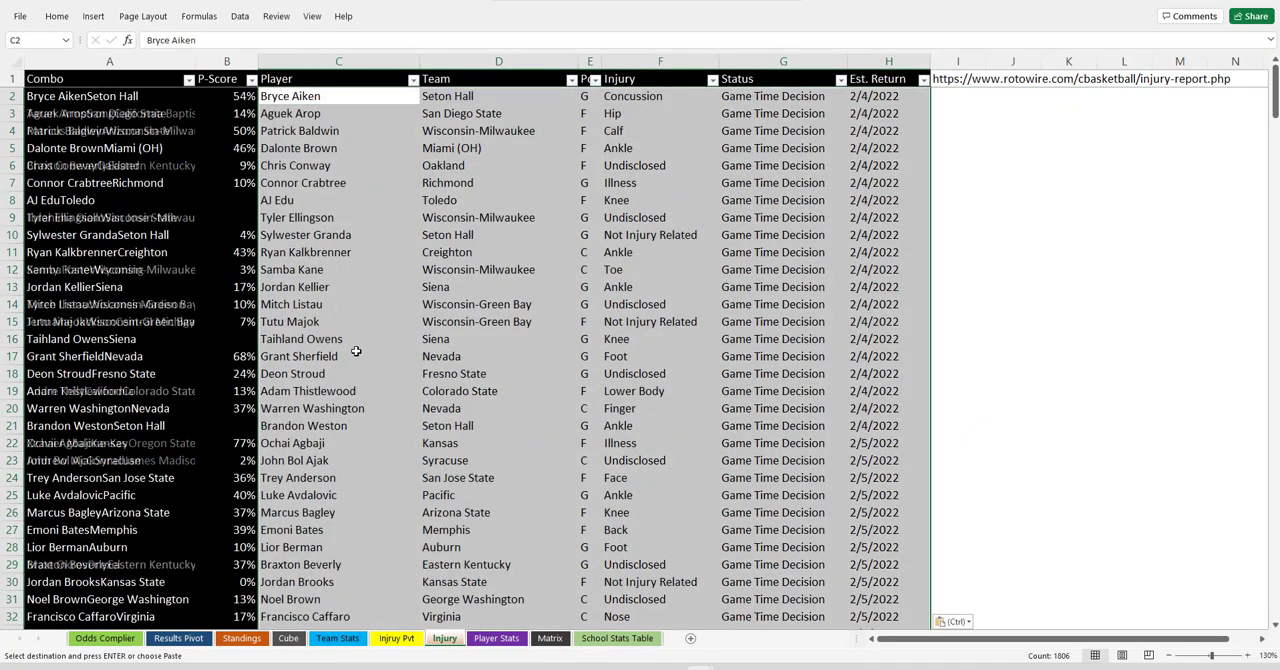
# Clear the leftover old entries in C303:H307 below the pasted injury data and return to the first player row.
pyautogui.scroll(-20, 355, 351)
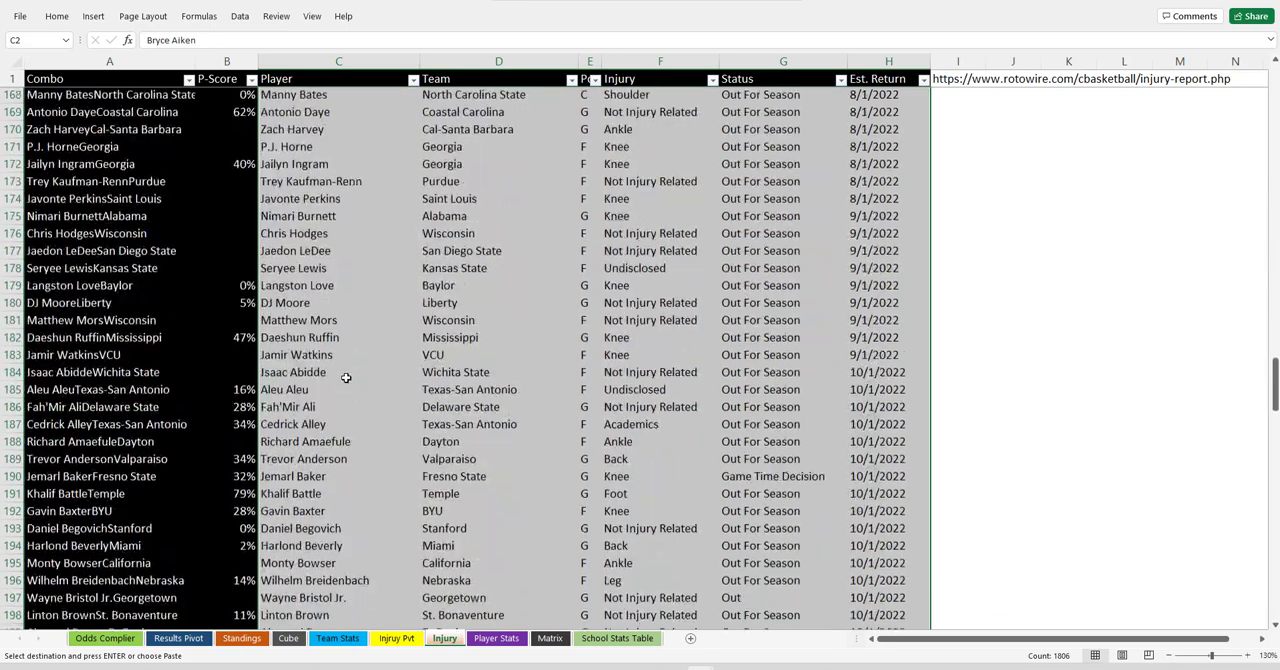
pyautogui.scroll(-20, 345, 377)
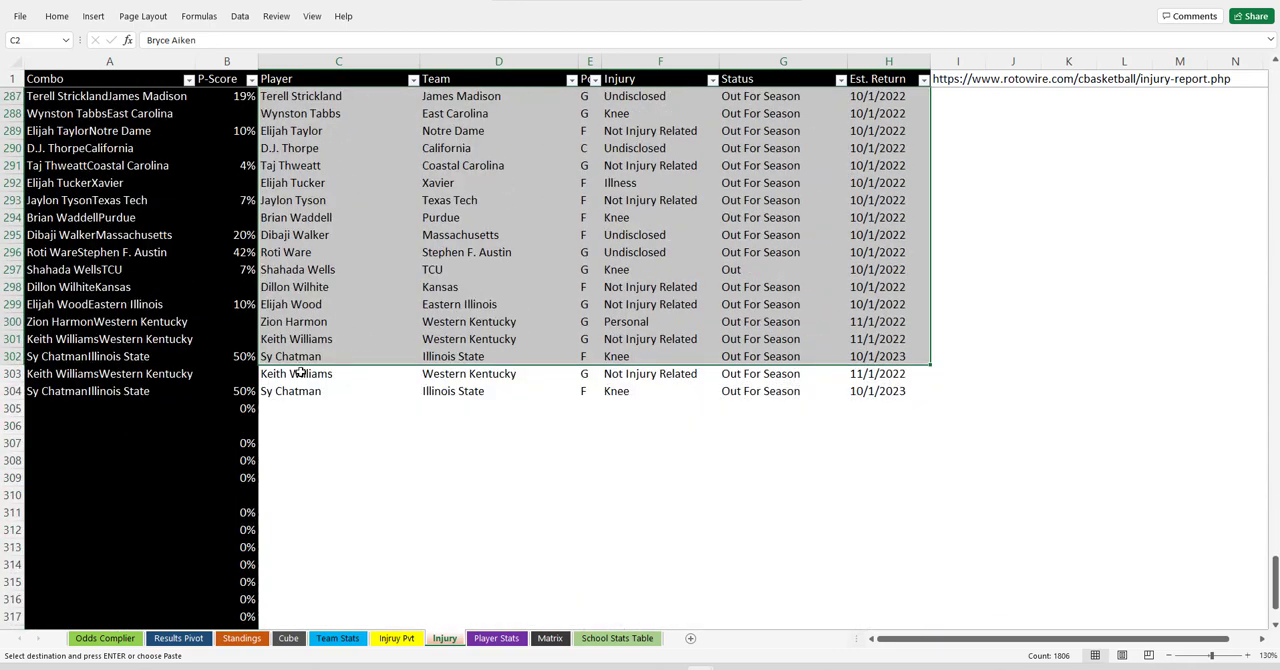
pyautogui.moveTo(300, 375); pyautogui.dragTo(882, 447)
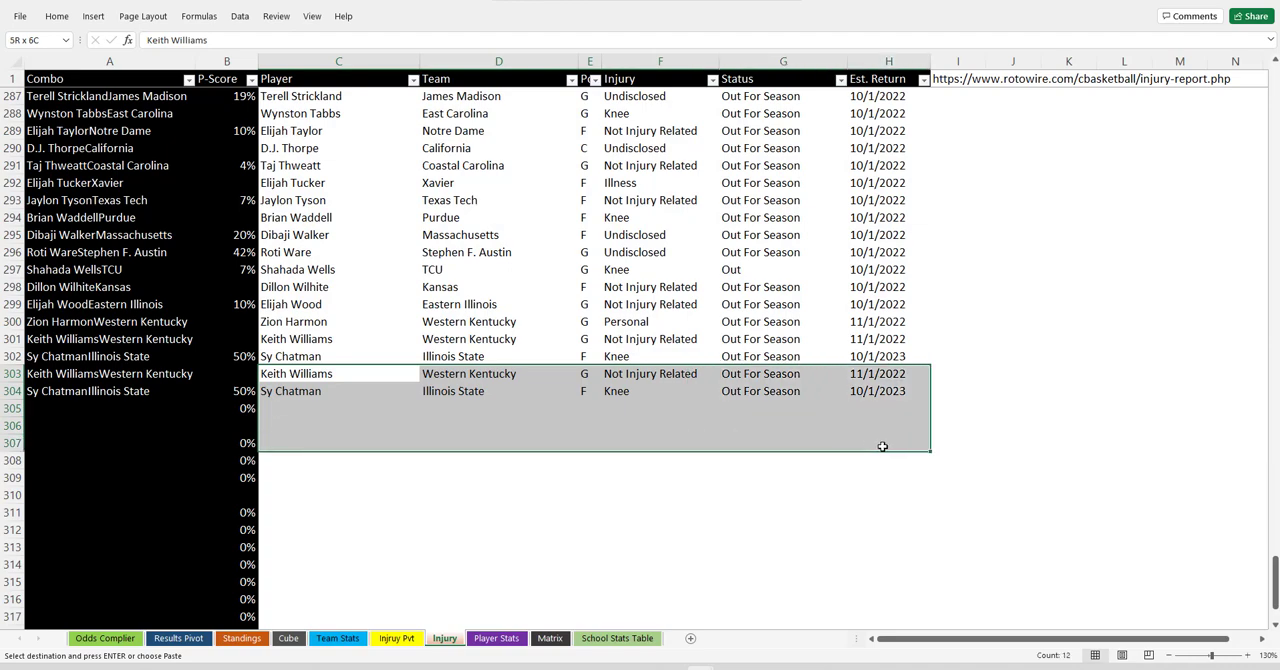
pyautogui.press('Delete')
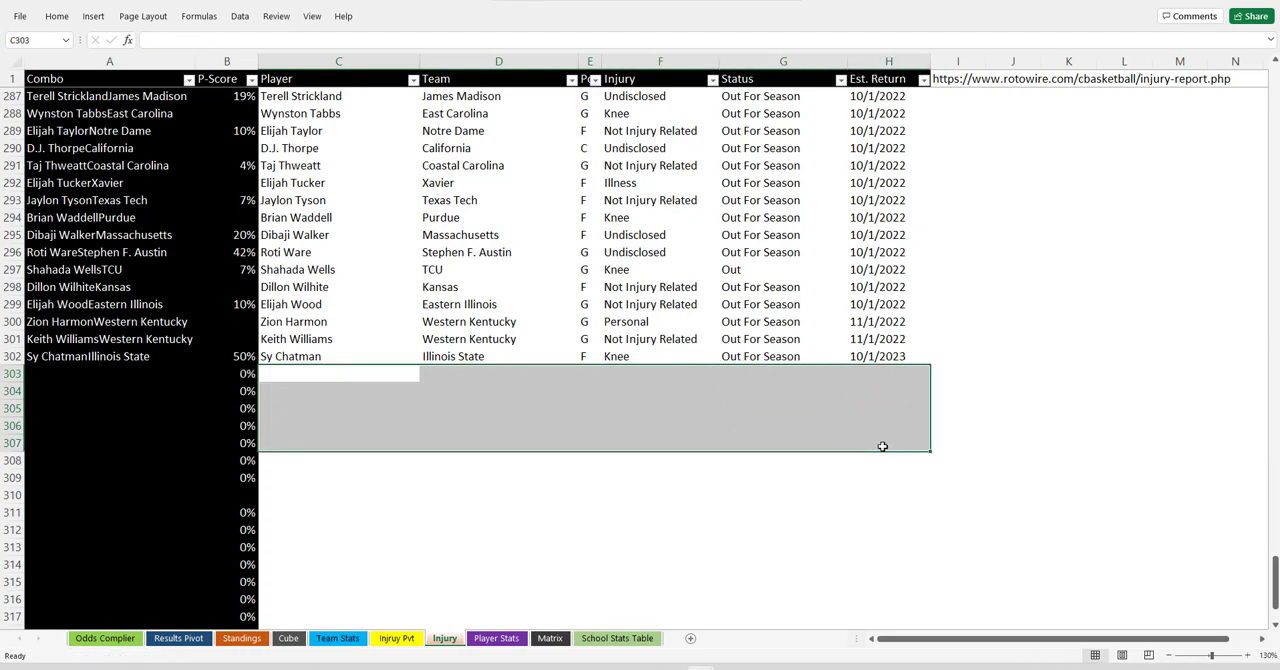
pyautogui.press('Up')
pyautogui.press('Up')
pyautogui.press('Up')
pyautogui.press('Up')
pyautogui.press('Up')
pyautogui.press('Up')
pyautogui.press('Up')
pyautogui.press('Up')
pyautogui.hotkey('ctrl', 'Up')
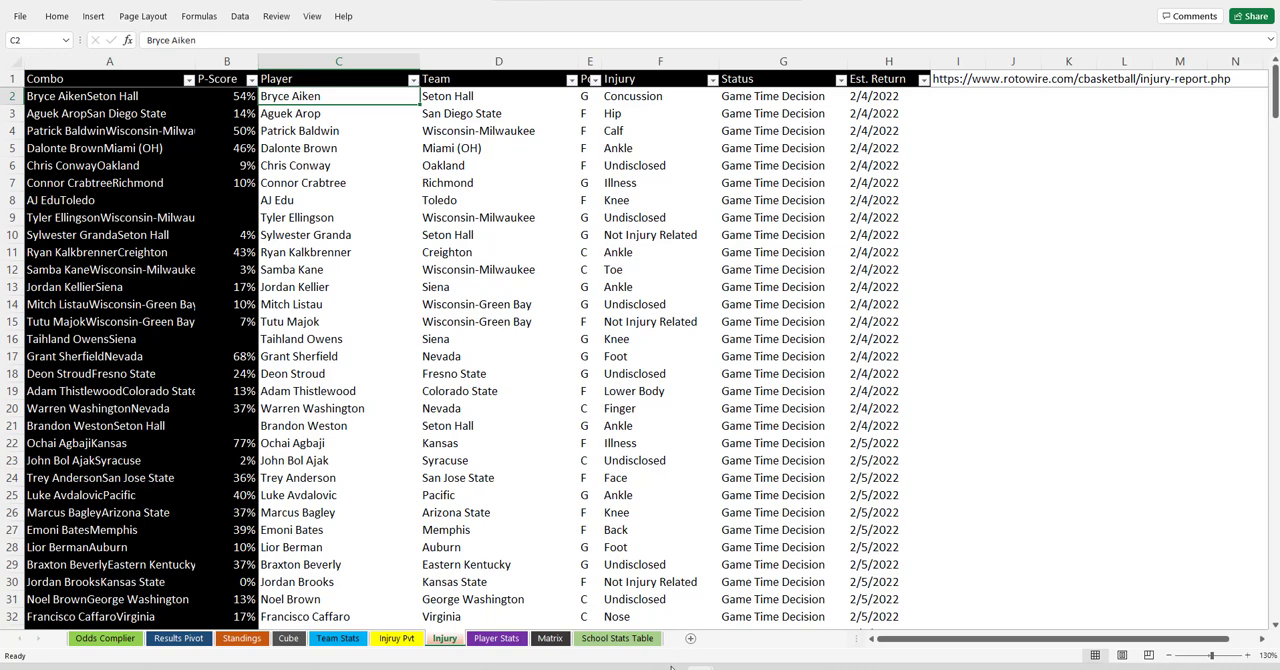
# Switch to the exported odds workbook, enable editing and select the first team in cell A3.
pyautogui.moveTo(663, 668)
pyautogui.click(589, 623)
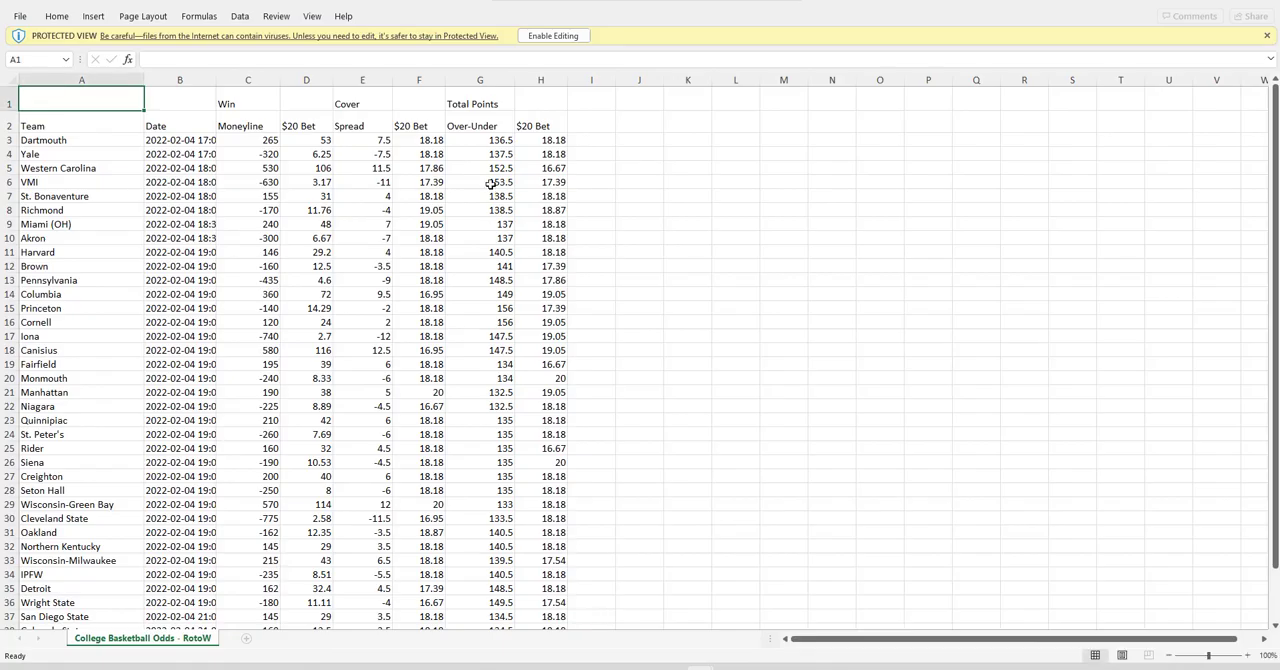
pyautogui.click(556, 38)
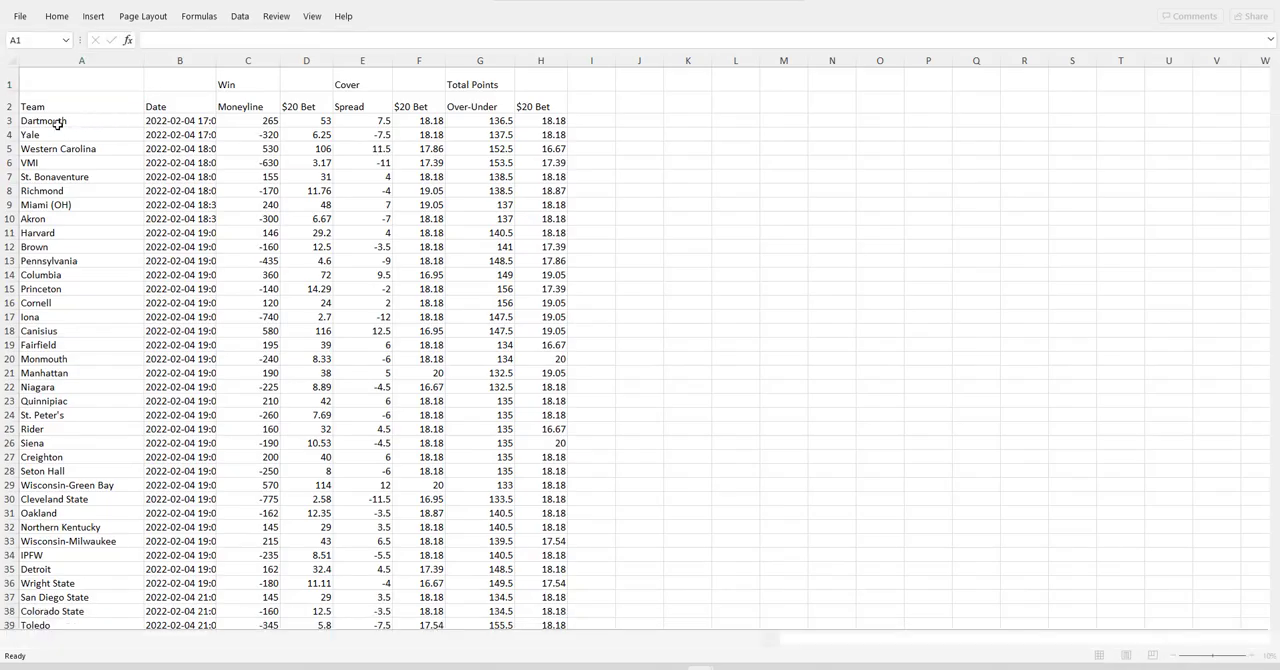
pyautogui.click(57, 121)
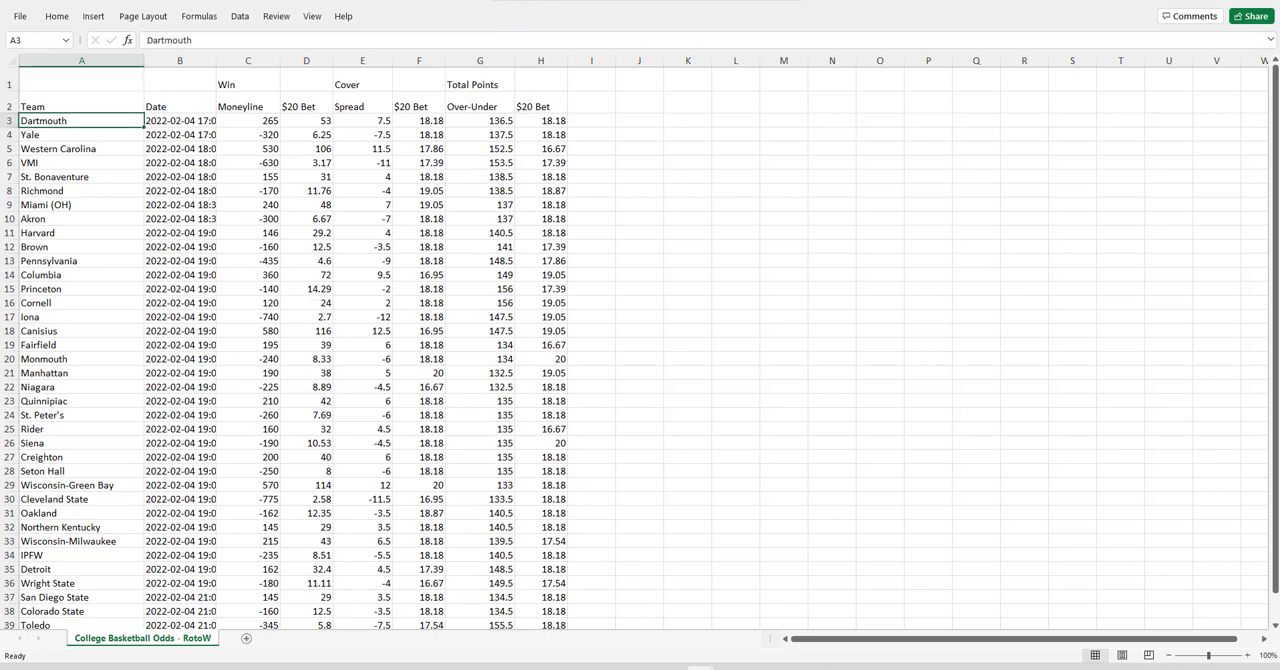
# Return to the main workbook's Odds Complier sheet, enter the header "Err Check" in cell J1 and widen column J to fit it.
pyautogui.moveTo(700, 667)
pyautogui.click(390, 623)
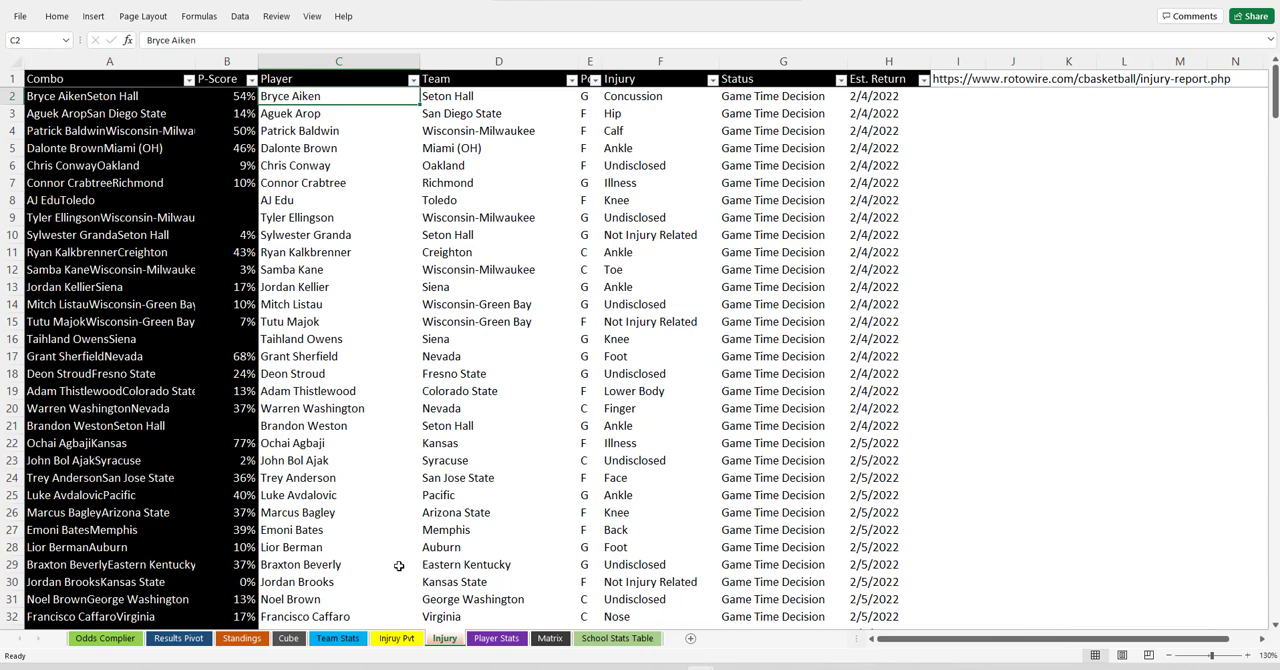
pyautogui.click(104, 638)
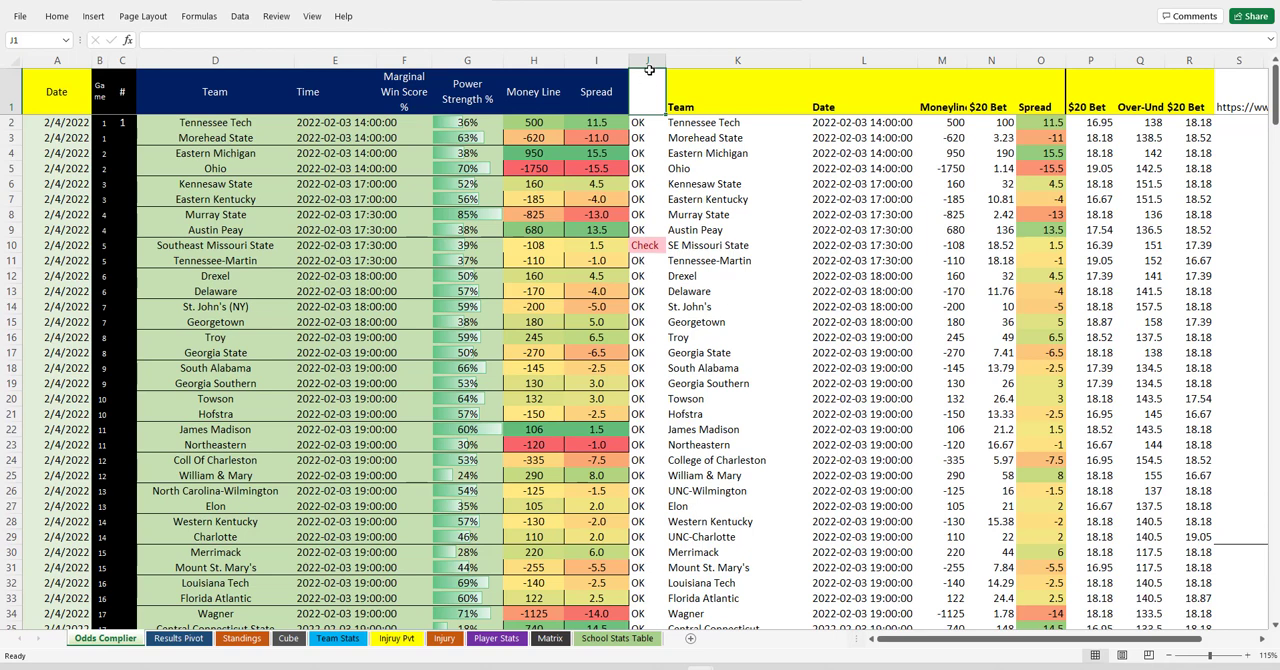
pyautogui.write('Err')
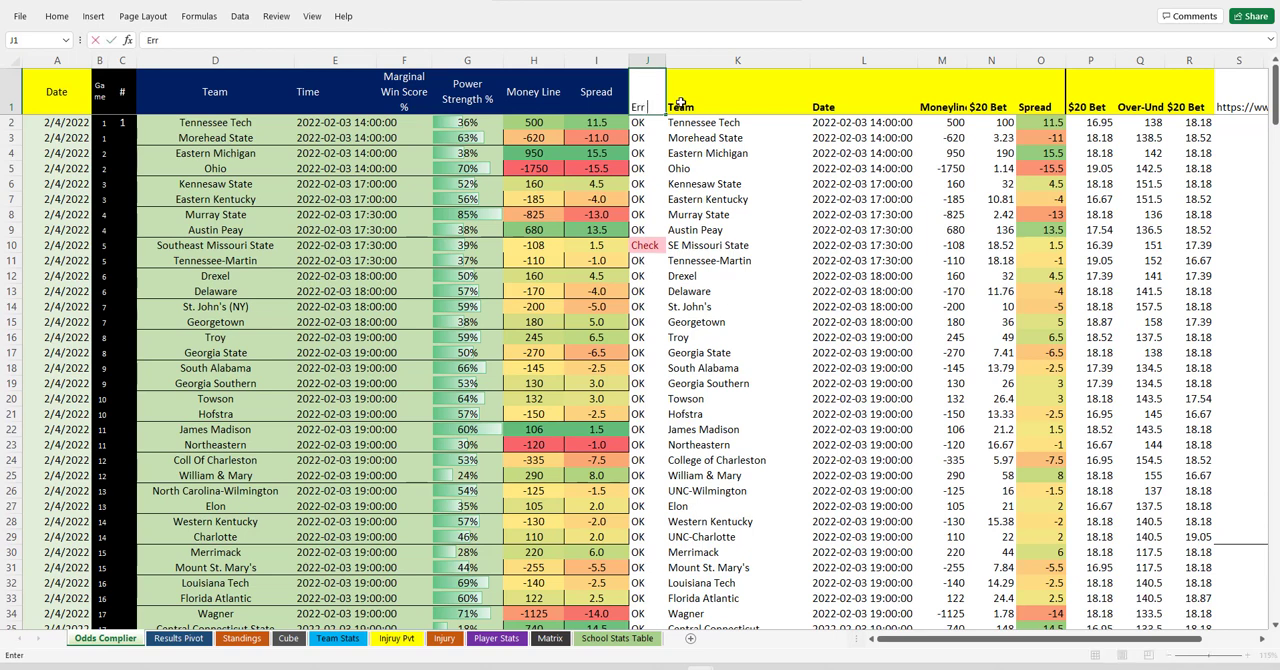
pyautogui.write(' Che')
pyautogui.press('BackSpace')
pyautogui.write('heck')
pyautogui.press('Return')
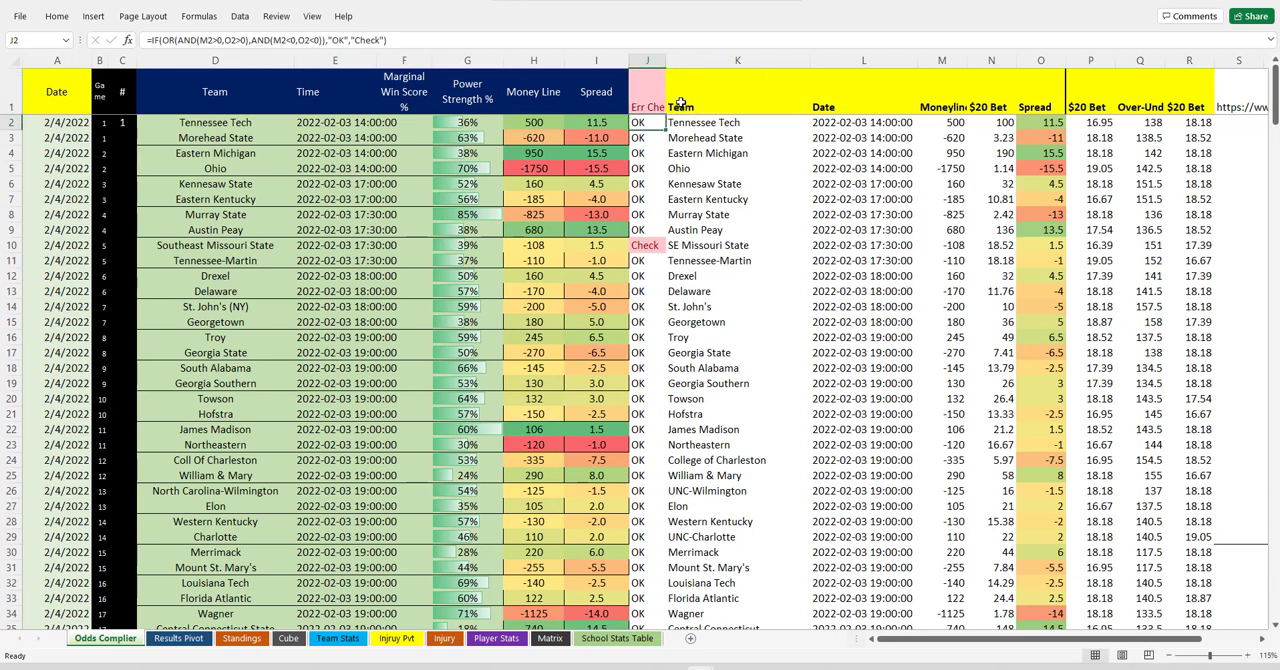
pyautogui.moveTo(666, 61); pyautogui.dragTo(694, 61)
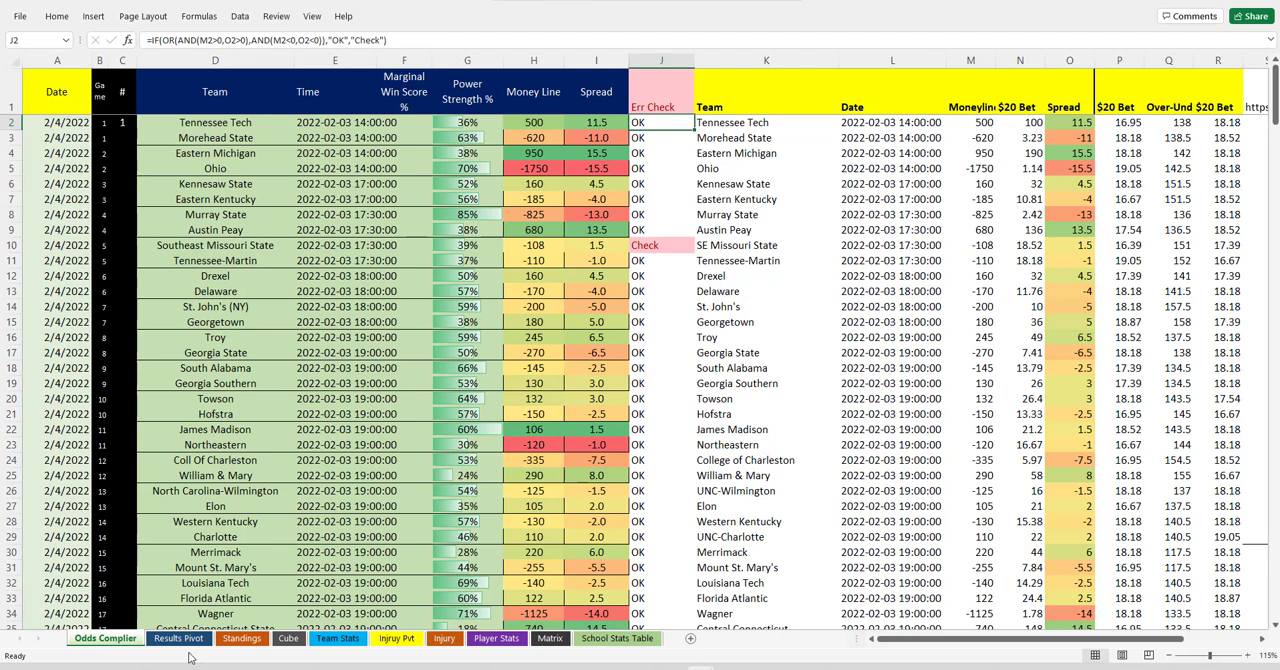
# Examine the Result column beside the projected scores and team rows on the Cube sheet.
pyautogui.click(288, 638)
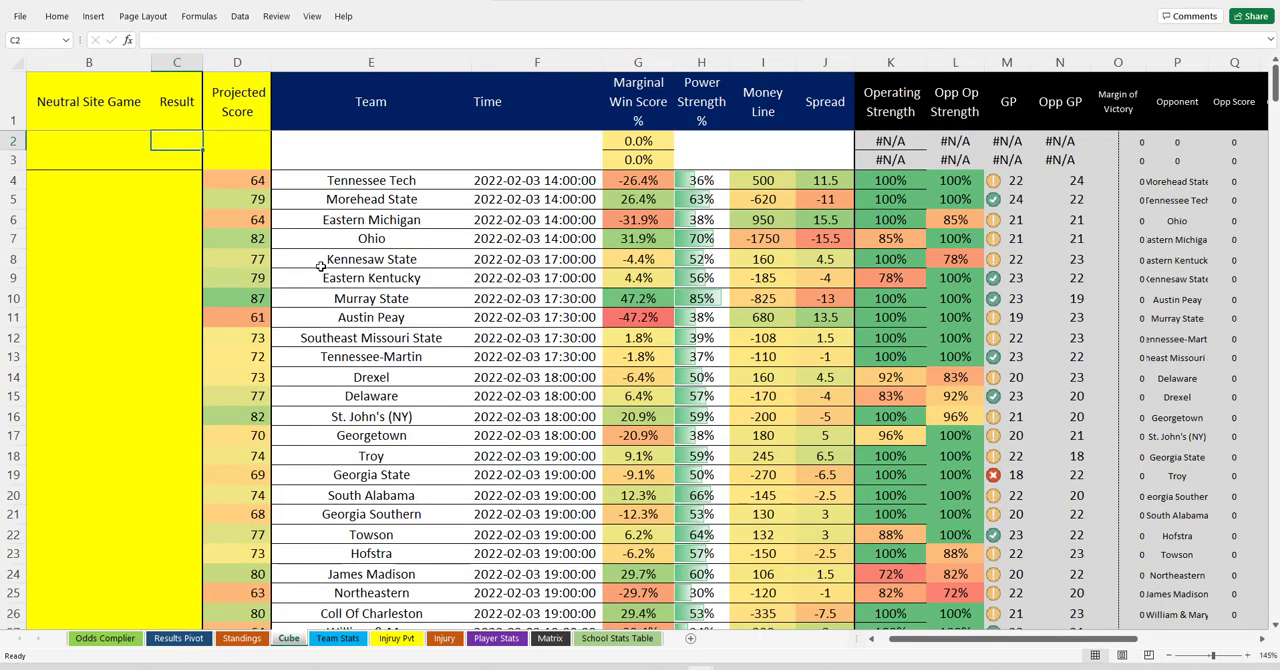
pyautogui.click(172, 176)
pyautogui.click(190, 252)
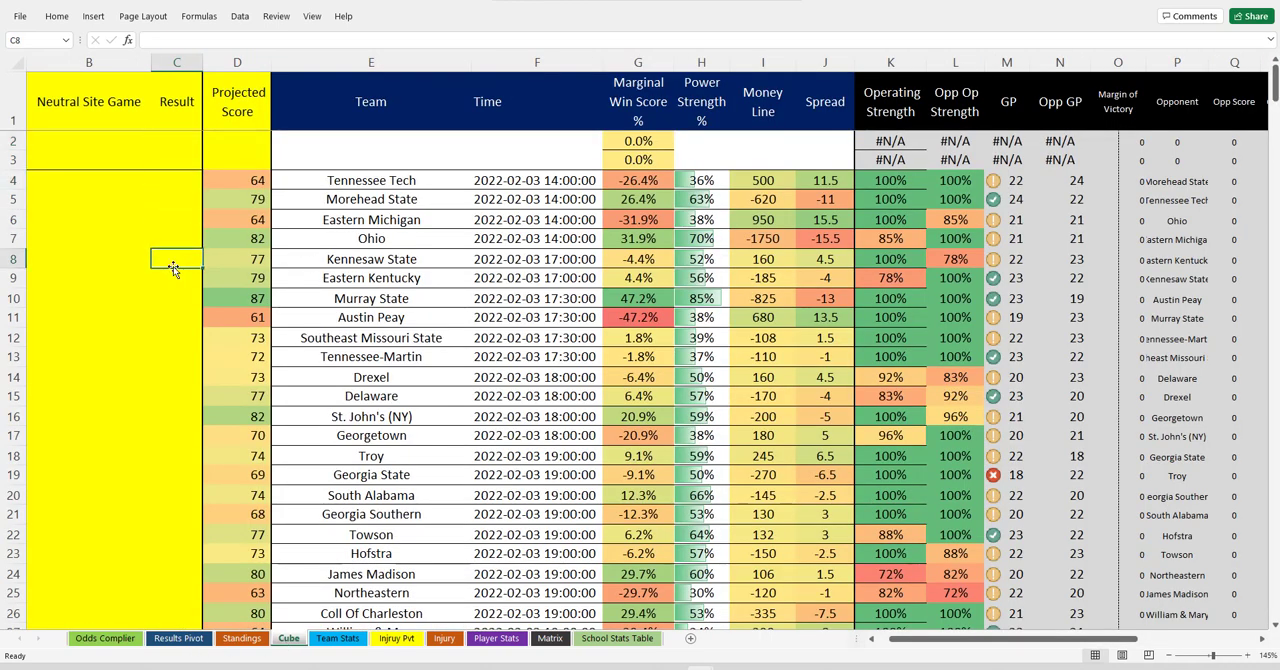
pyautogui.scroll(-3, 171, 266)
pyautogui.scroll(-13, 171, 266)
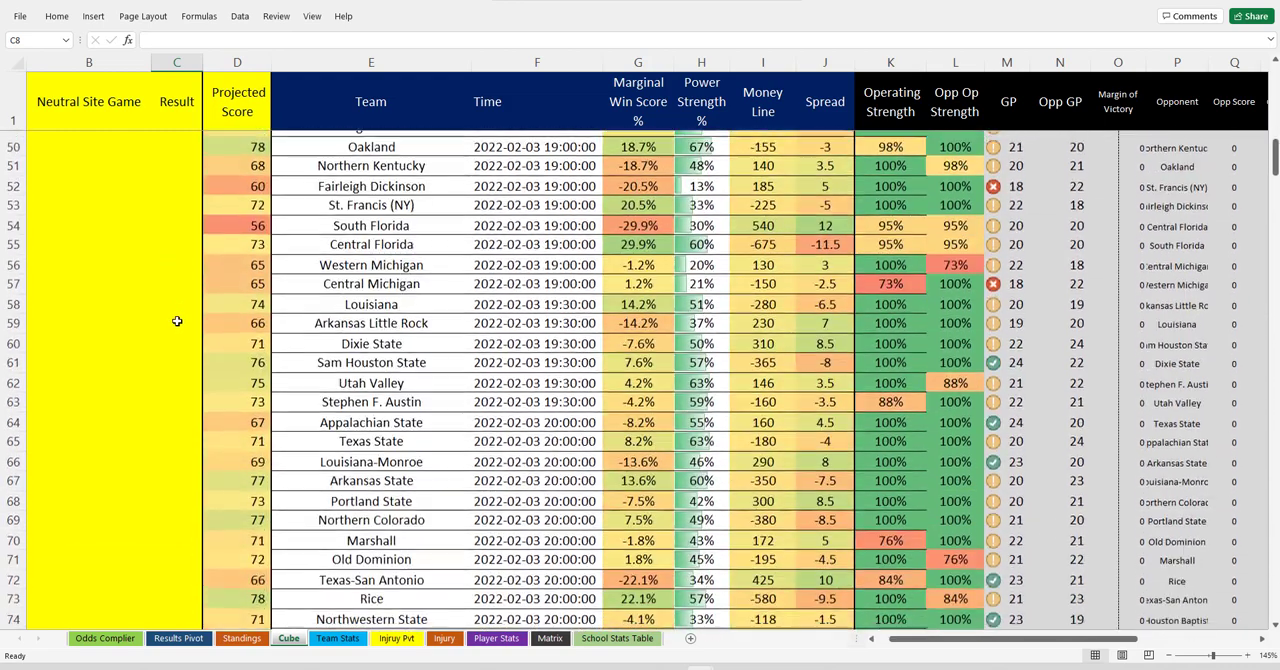
pyautogui.scroll(3, 177, 320)
pyautogui.scroll(13, 176, 321)
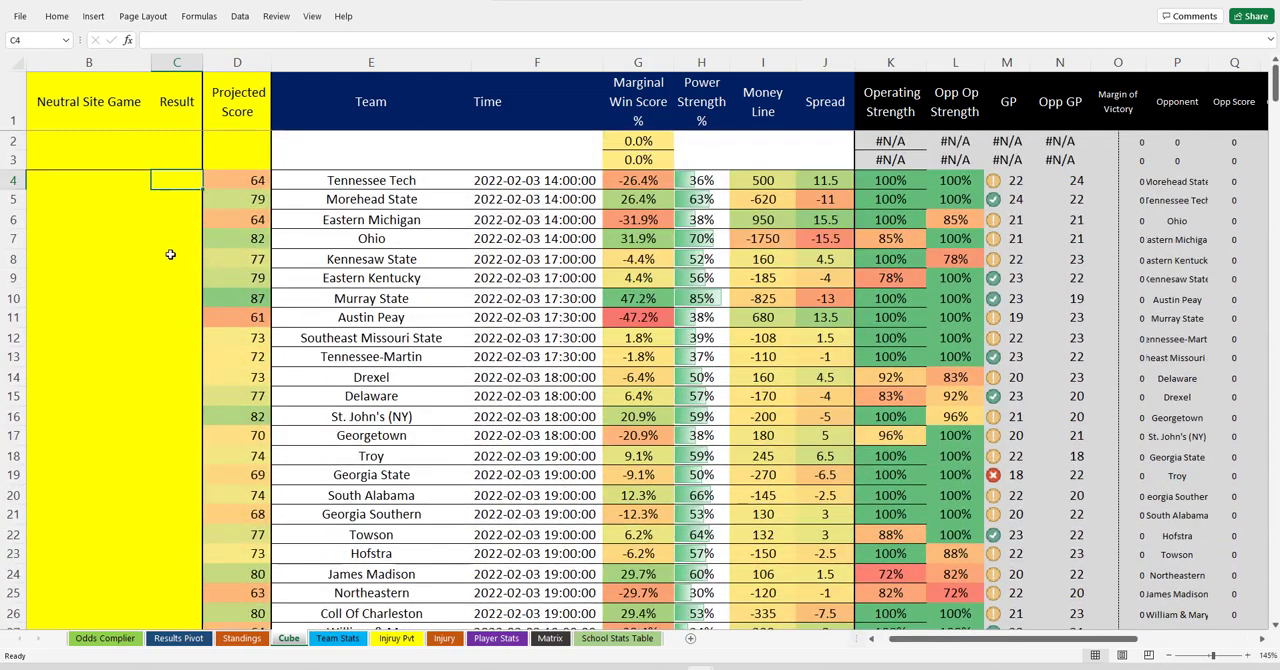
pyautogui.moveTo(172, 238); pyautogui.dragTo(171, 380)
pyautogui.moveTo(175, 185); pyautogui.dragTo(172, 268)
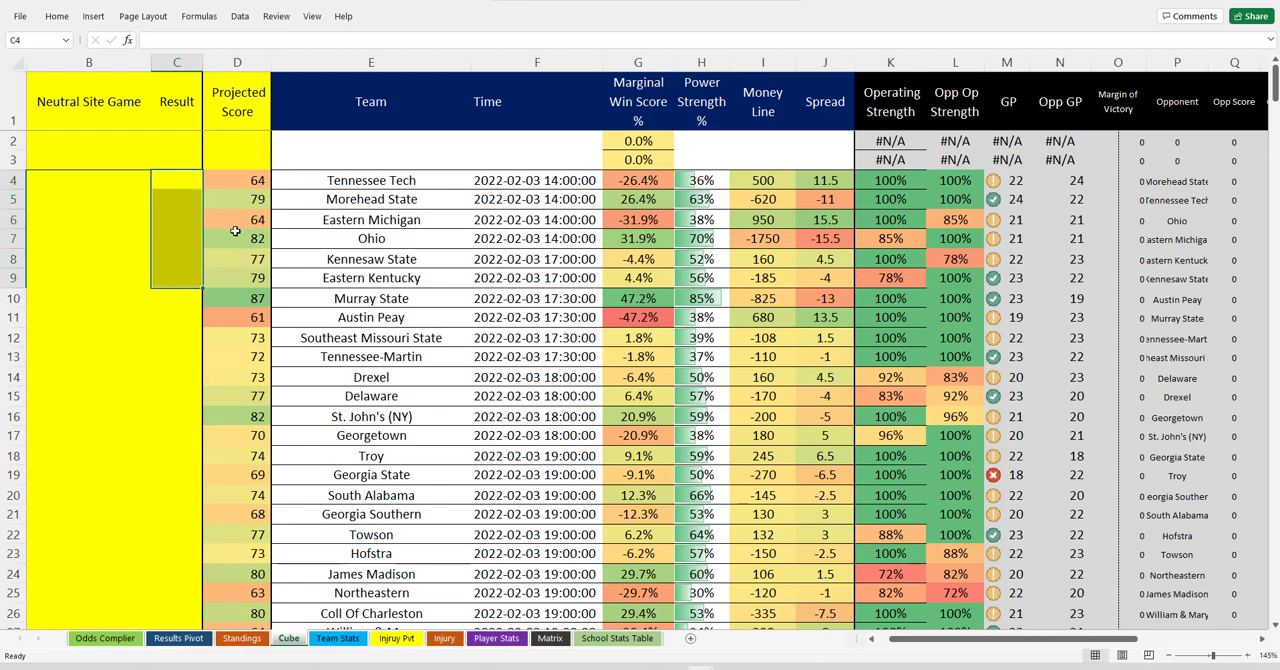
pyautogui.scroll(-16, 480, 440)
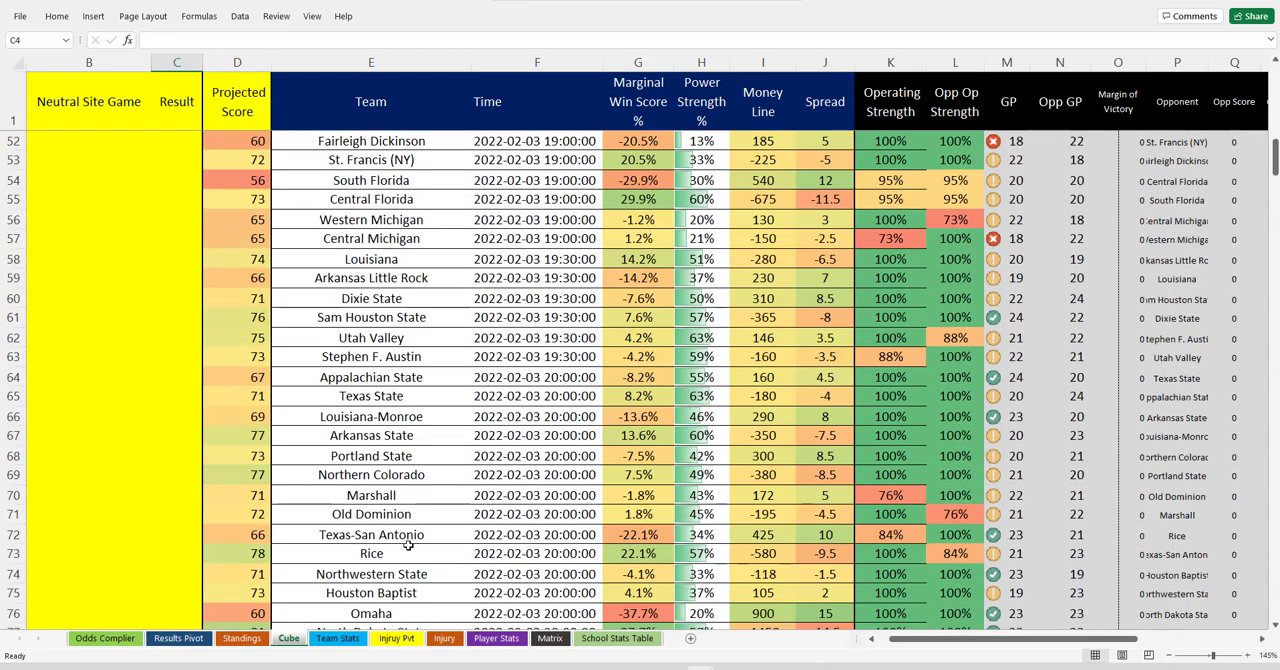
pyautogui.scroll(16, 408, 545)
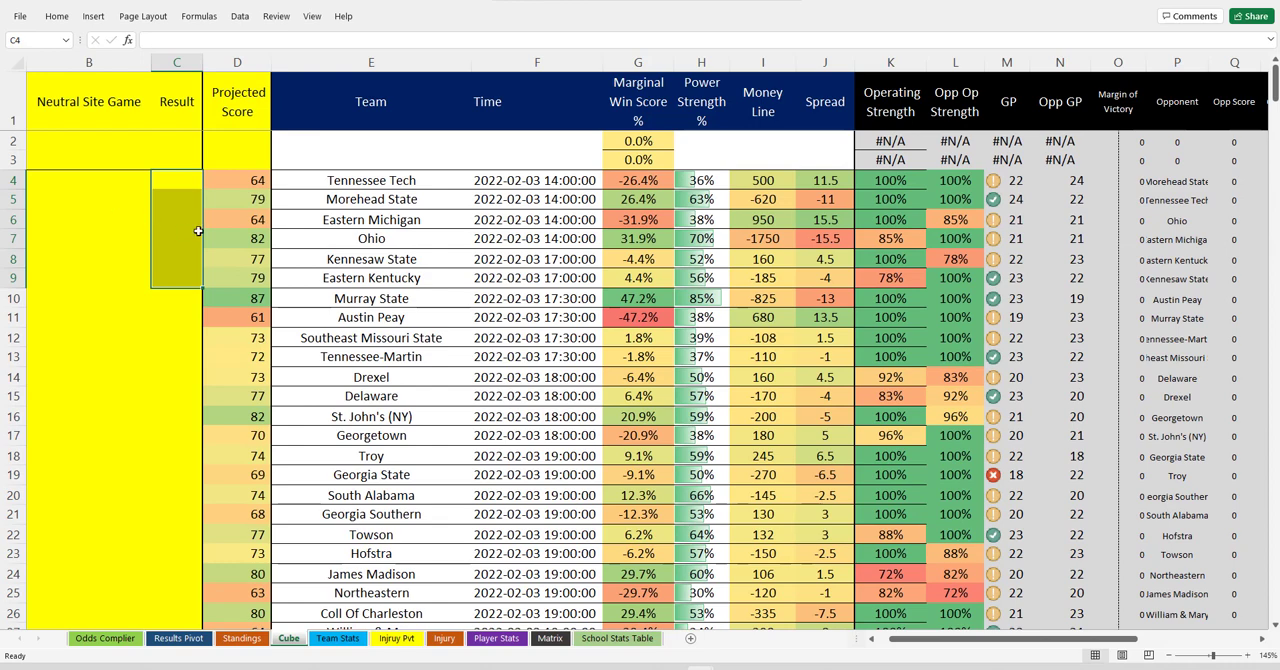
pyautogui.click(186, 180)
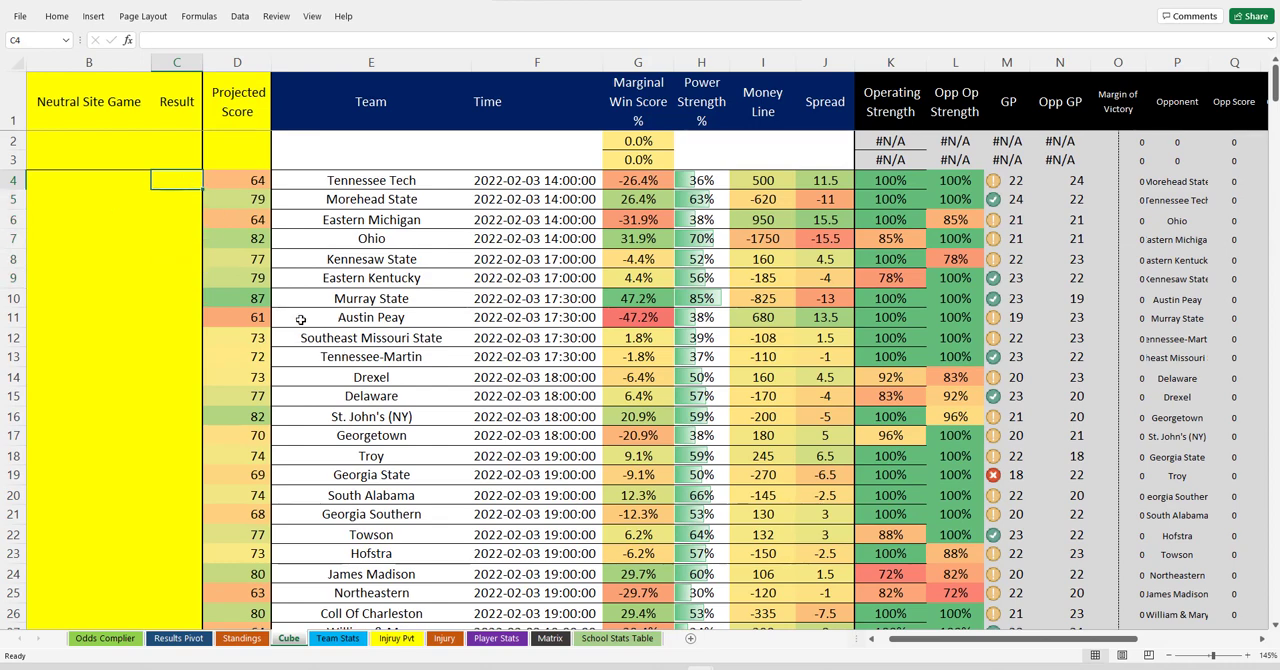
# Review the toggle weight percentages in cells C2:C14 on the Standings sheet.
pyautogui.click(241, 638)
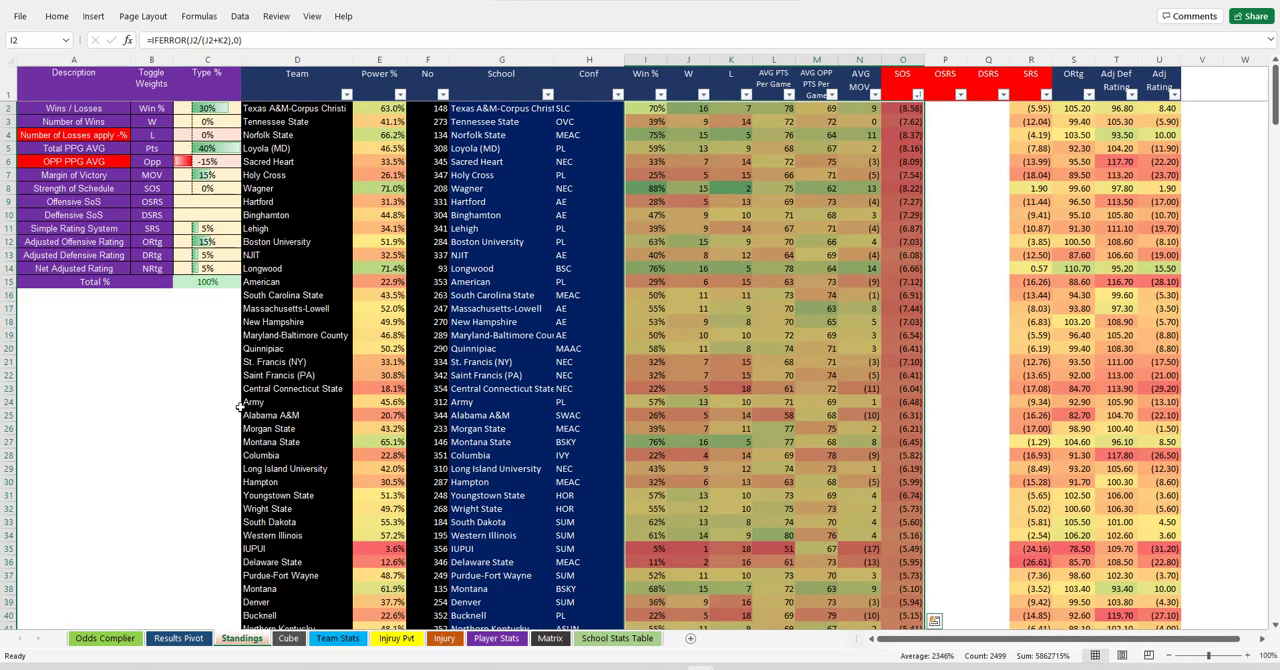
pyautogui.scroll(2, 184, 376)
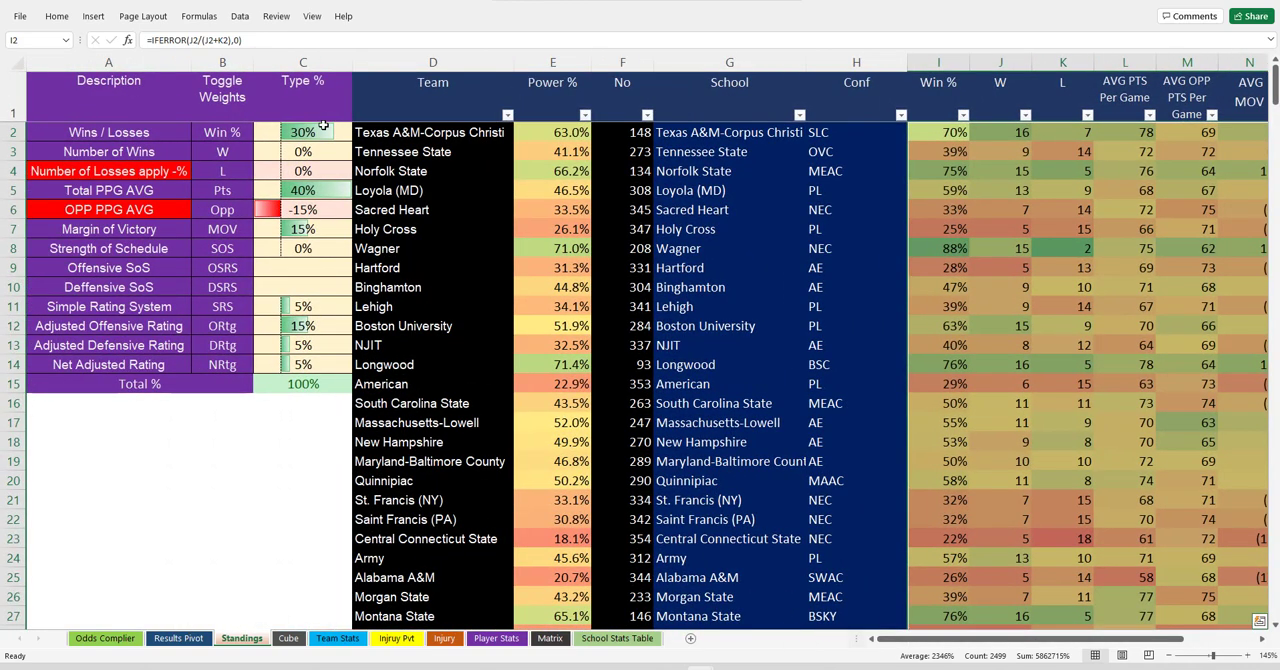
pyautogui.moveTo(323, 124); pyautogui.dragTo(303, 364)
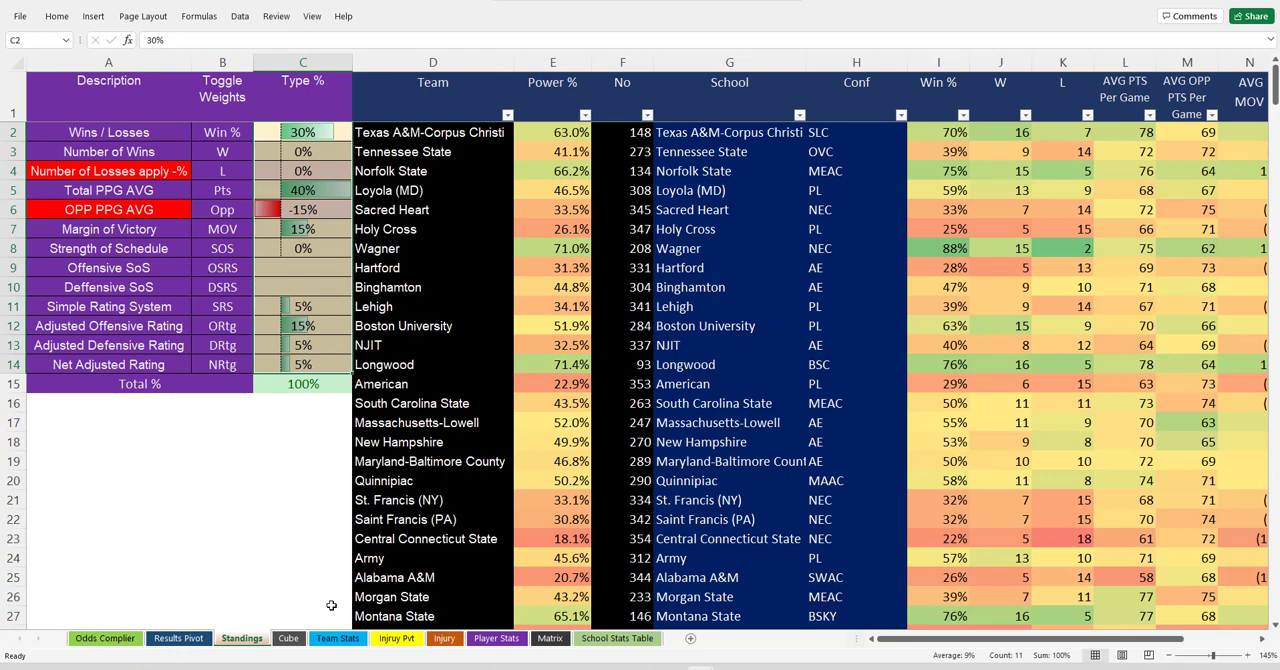
# Return to the Odds Complier sheet and clear the old odds from K2 through column R, keeping the header row.
pyautogui.click(204, 644)
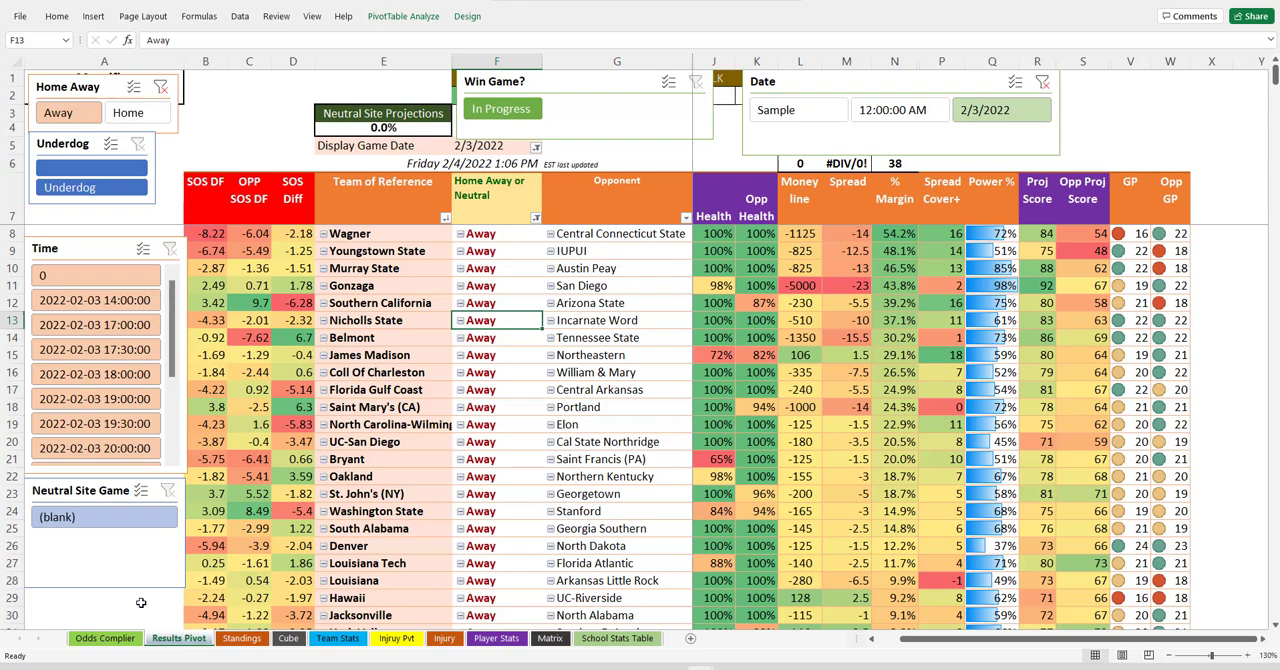
pyautogui.click(104, 638)
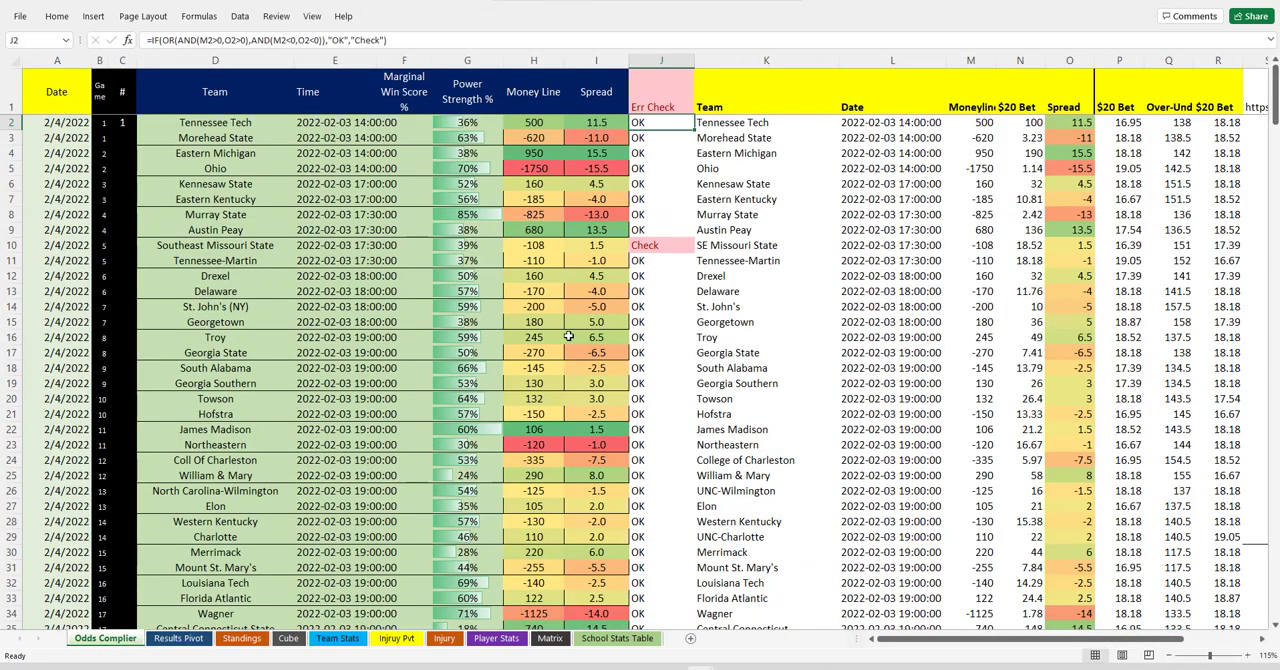
pyautogui.click(746, 122)
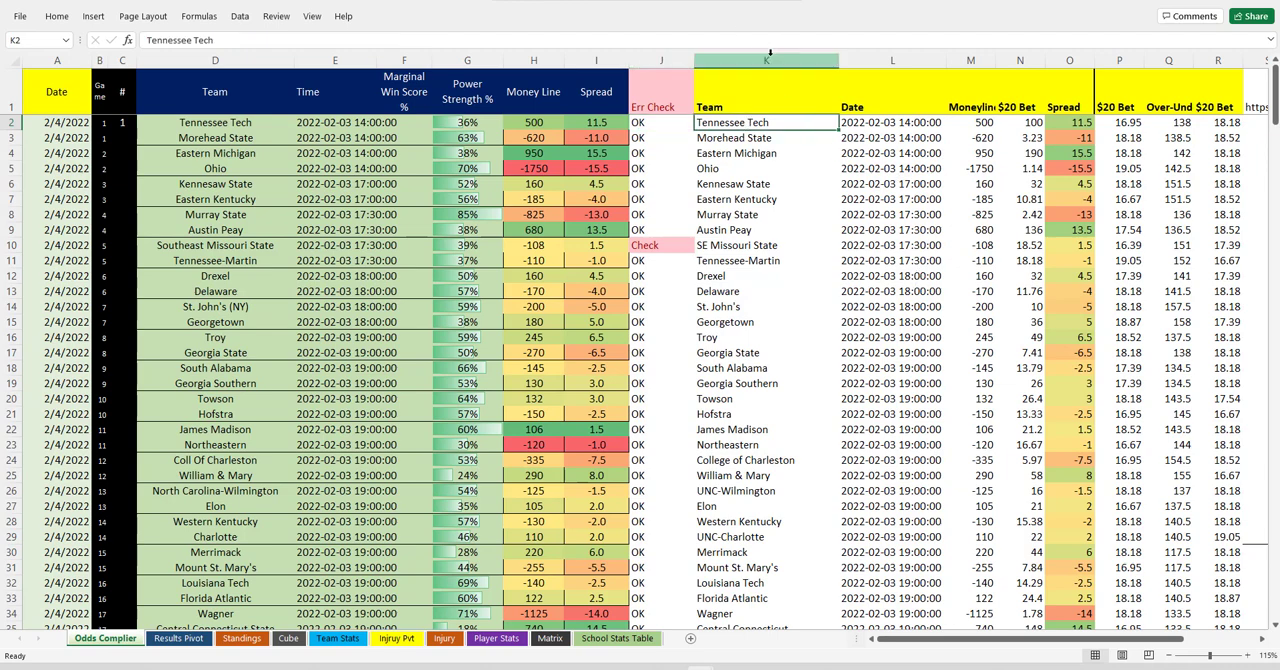
pyautogui.moveTo(766, 60); pyautogui.dragTo(1215, 62)
pyautogui.click(646, 214)
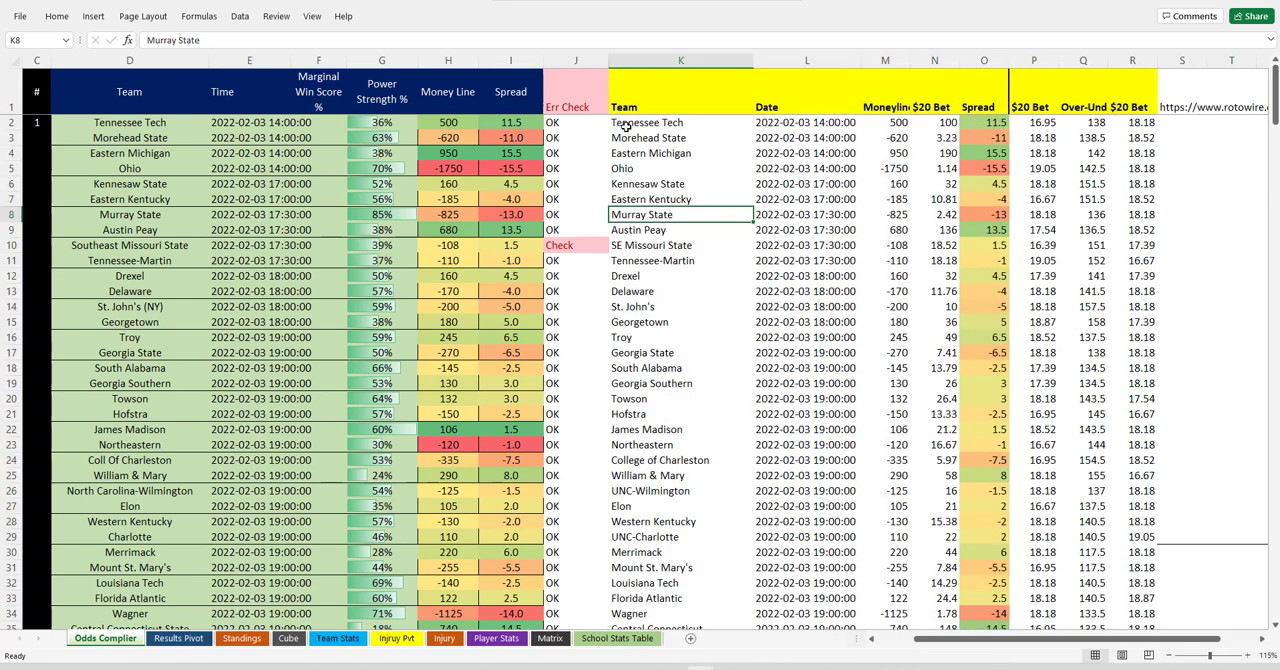
pyautogui.click(625, 122)
pyautogui.hotkey('ctrl', 'shift', 'Right')
pyautogui.hotkey('ctrl', 'shift', 'Down')
pyautogui.press('Delete')
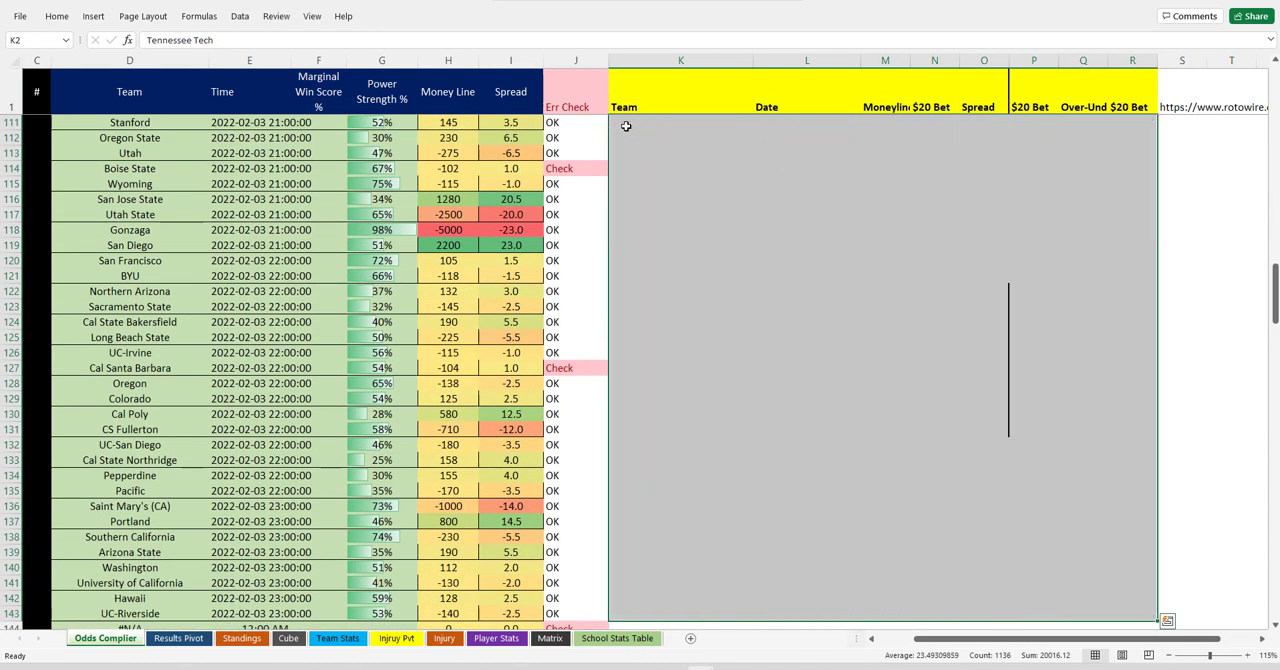
pyautogui.scroll(10, 626, 126)
pyautogui.scroll(2, 626, 126)
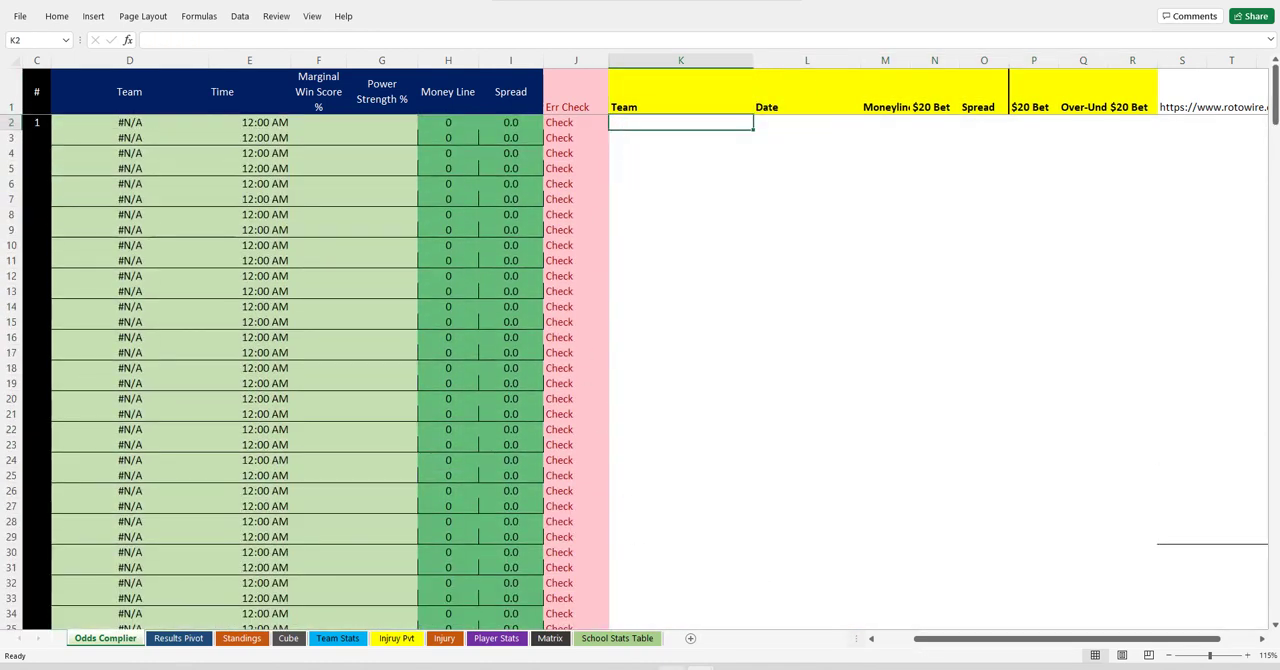
# Switch to the cbb-odds-rotowire workbook and copy all odds rows from A3 through column H.
pyautogui.moveTo(672, 668)
pyautogui.click(547, 610)
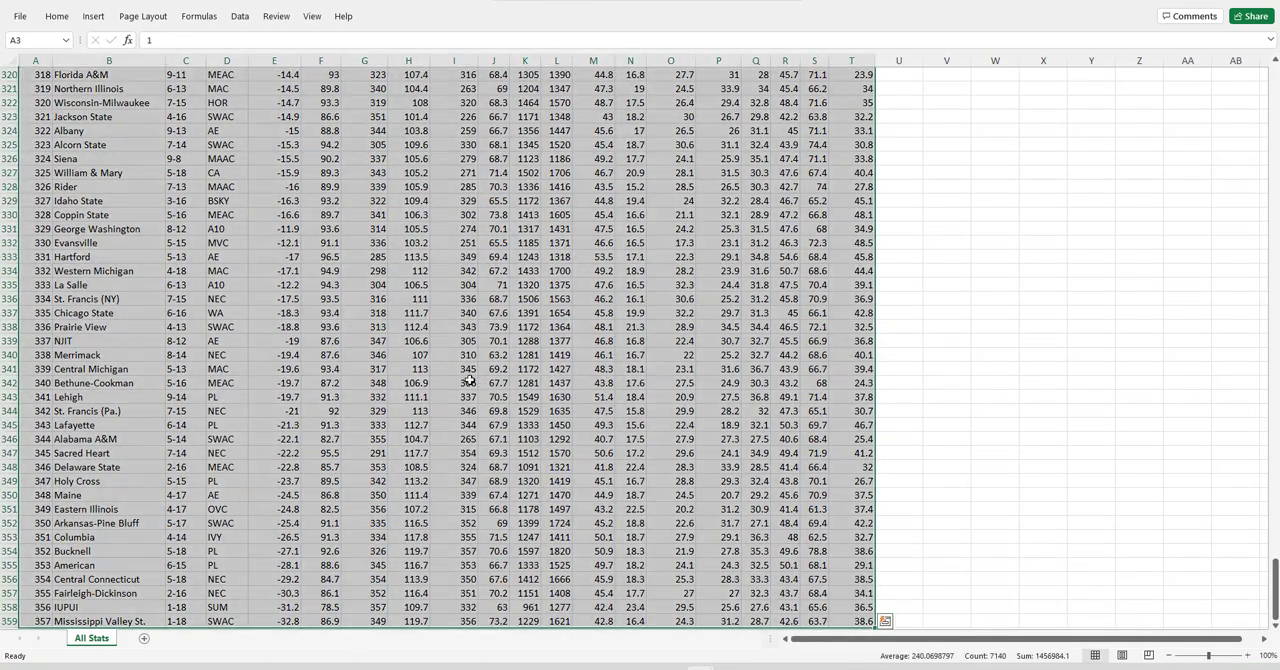
pyautogui.moveTo(672, 668)
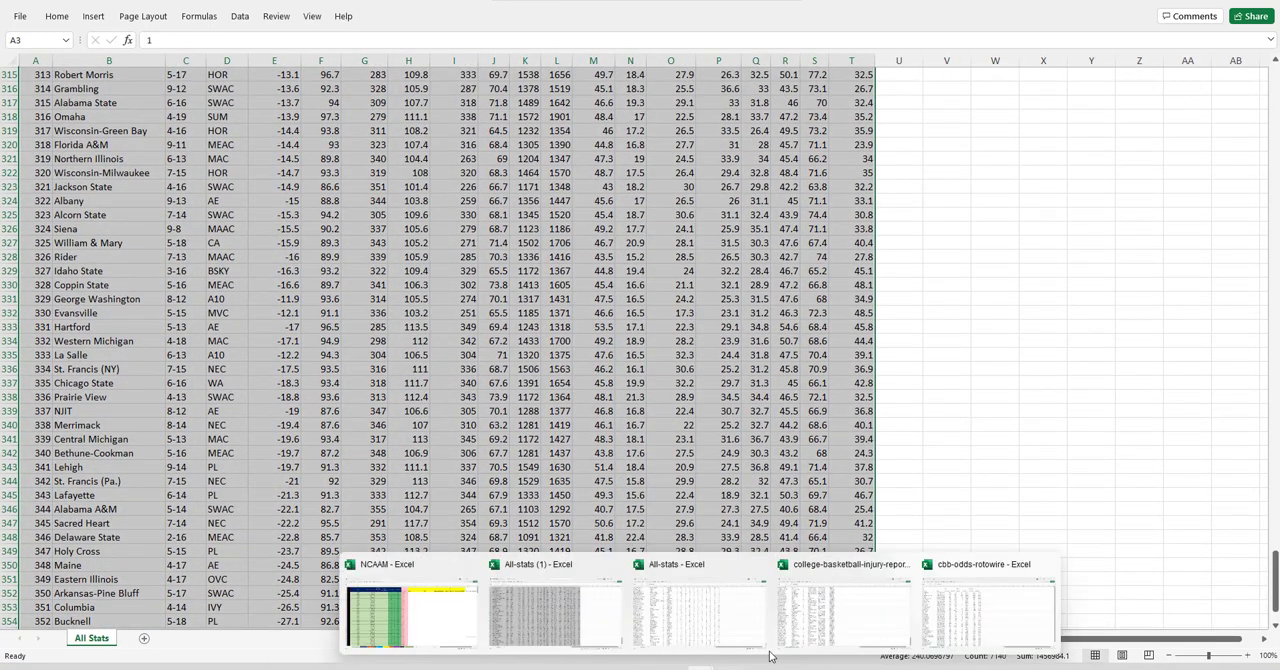
pyautogui.click(953, 625)
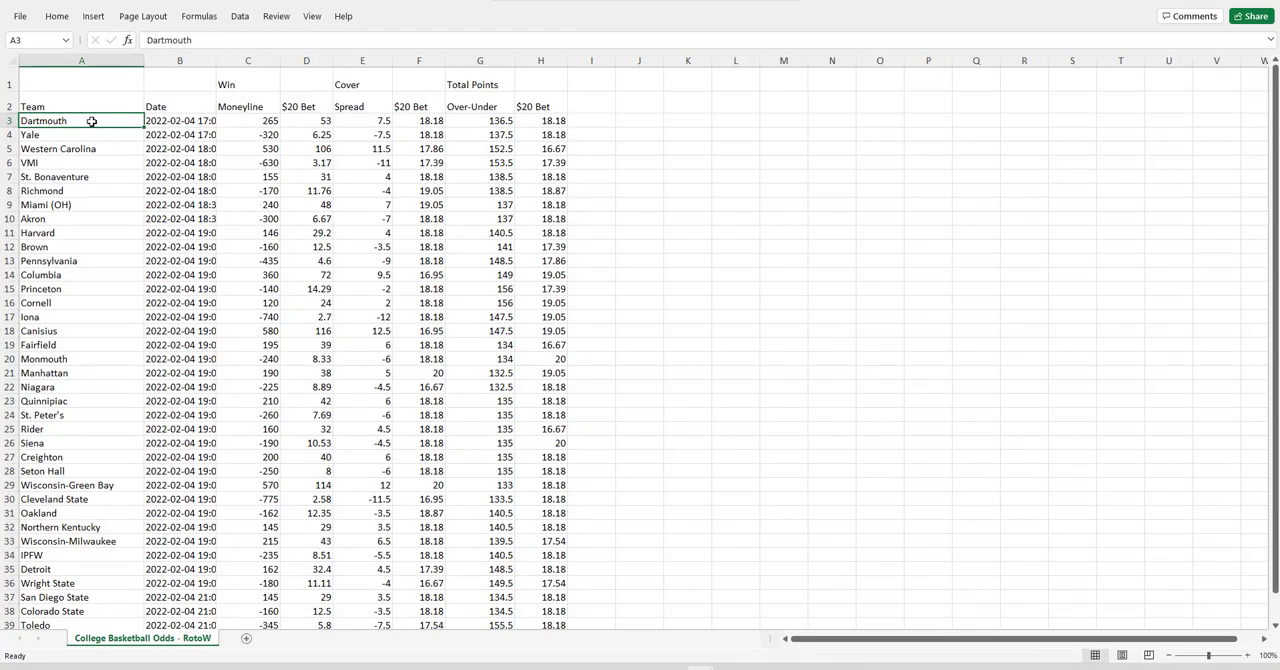
pyautogui.hotkey('ctrl', 'shift', 'Right')
pyautogui.hotkey('ctrl', 'shift', 'Down')
pyautogui.hotkey('ctrl', 'c')
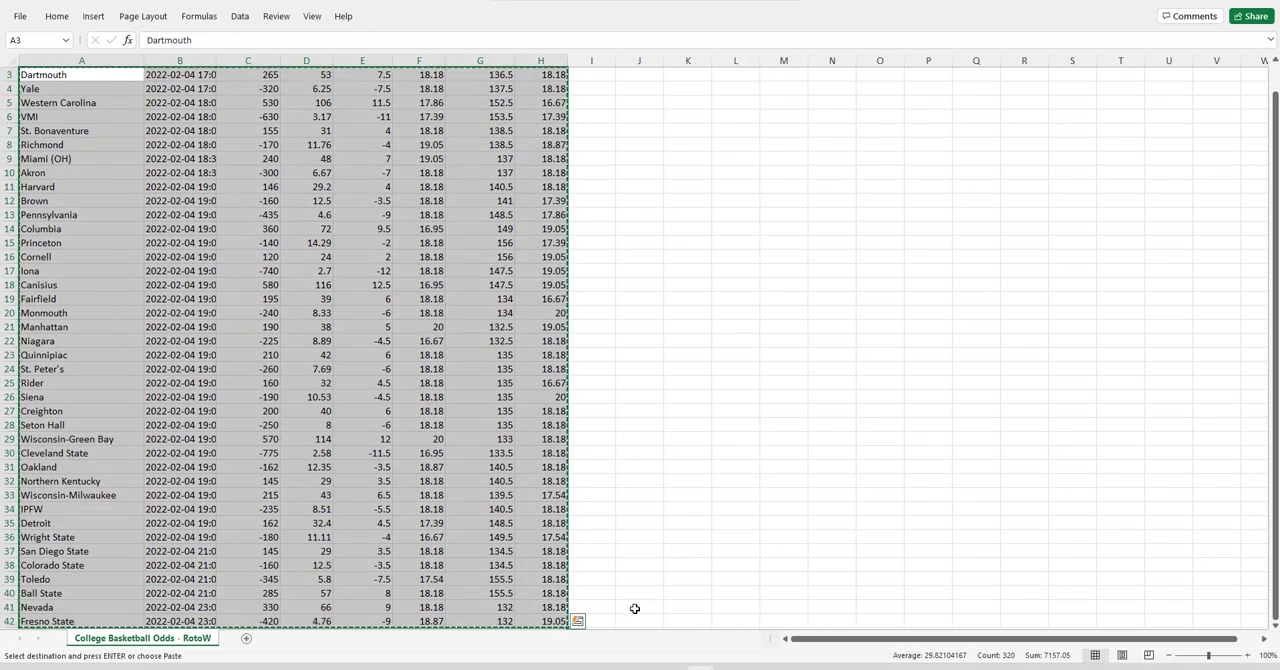
# Switch back to the NCAAM workbook and paste the copied odds as values only at K2 on the Odds Complier sheet.
pyautogui.moveTo(697, 667)
pyautogui.click(420, 612)
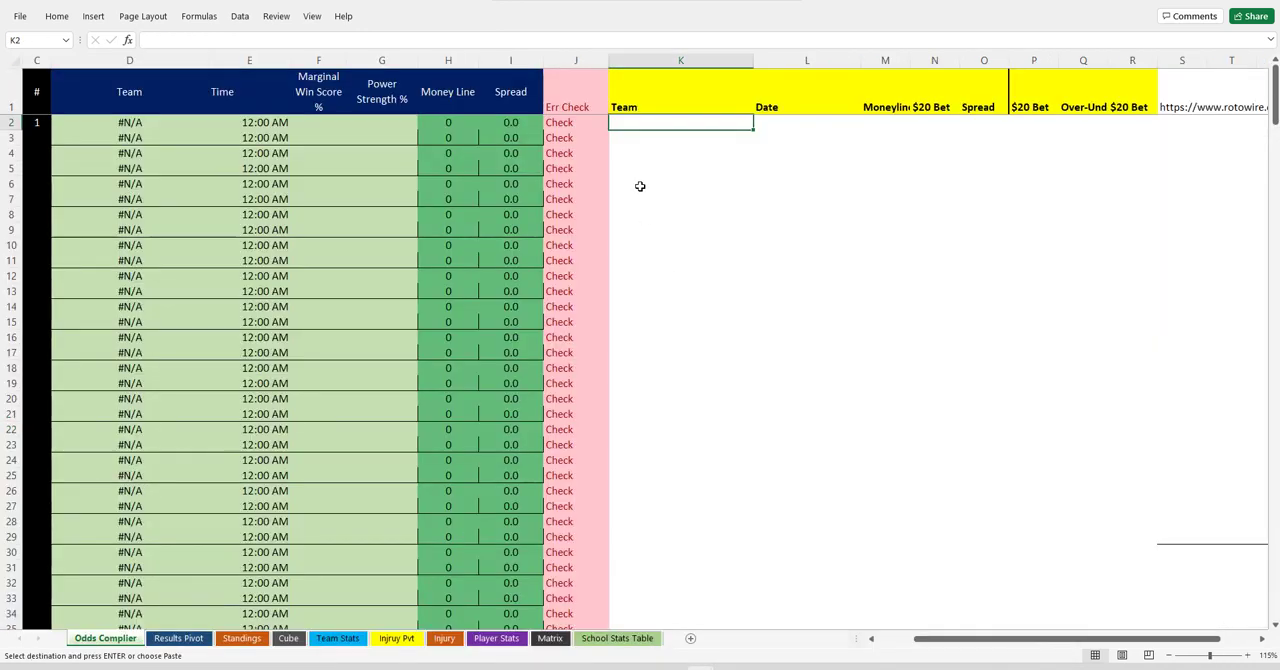
pyautogui.rightClick(671, 124)
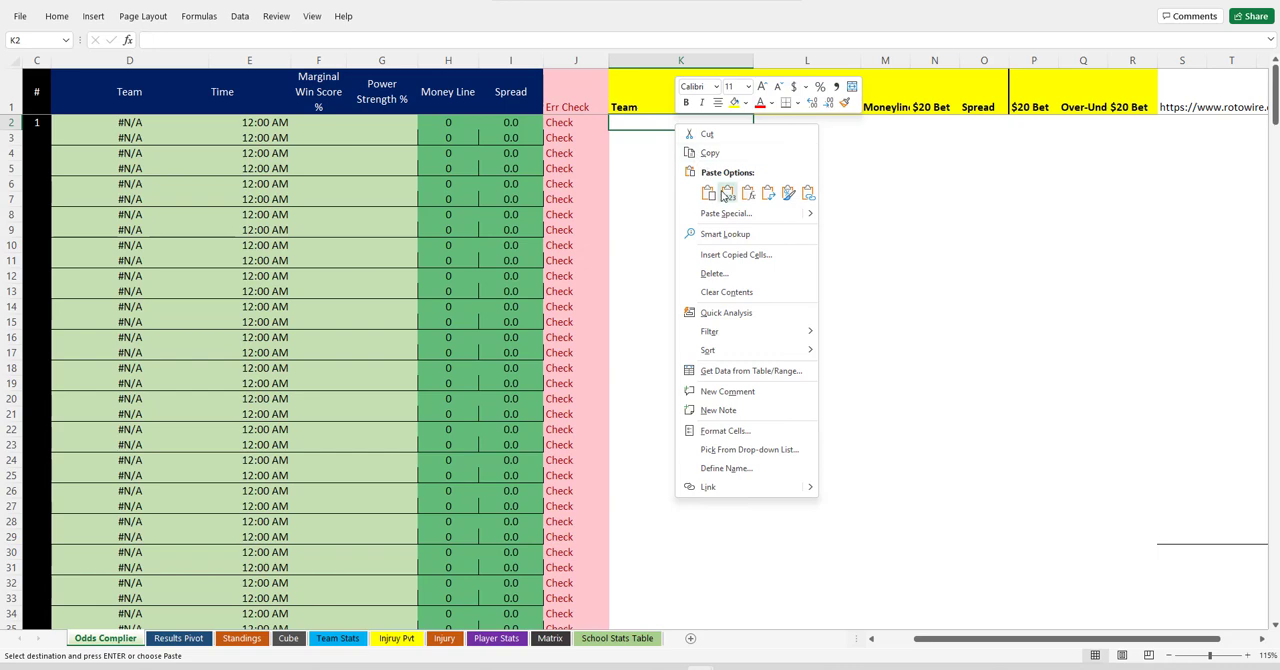
pyautogui.click(725, 195)
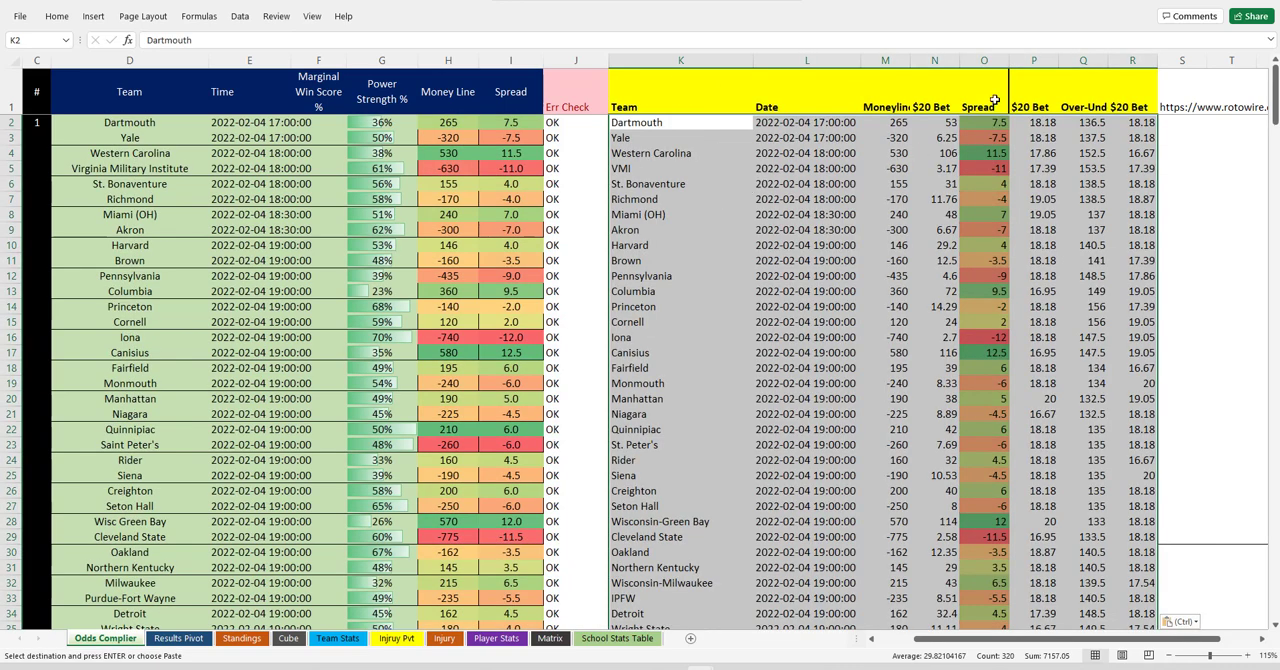
# Check the Err Check column against the pasted spreads and team rows down to the last game.
pyautogui.click(997, 60)
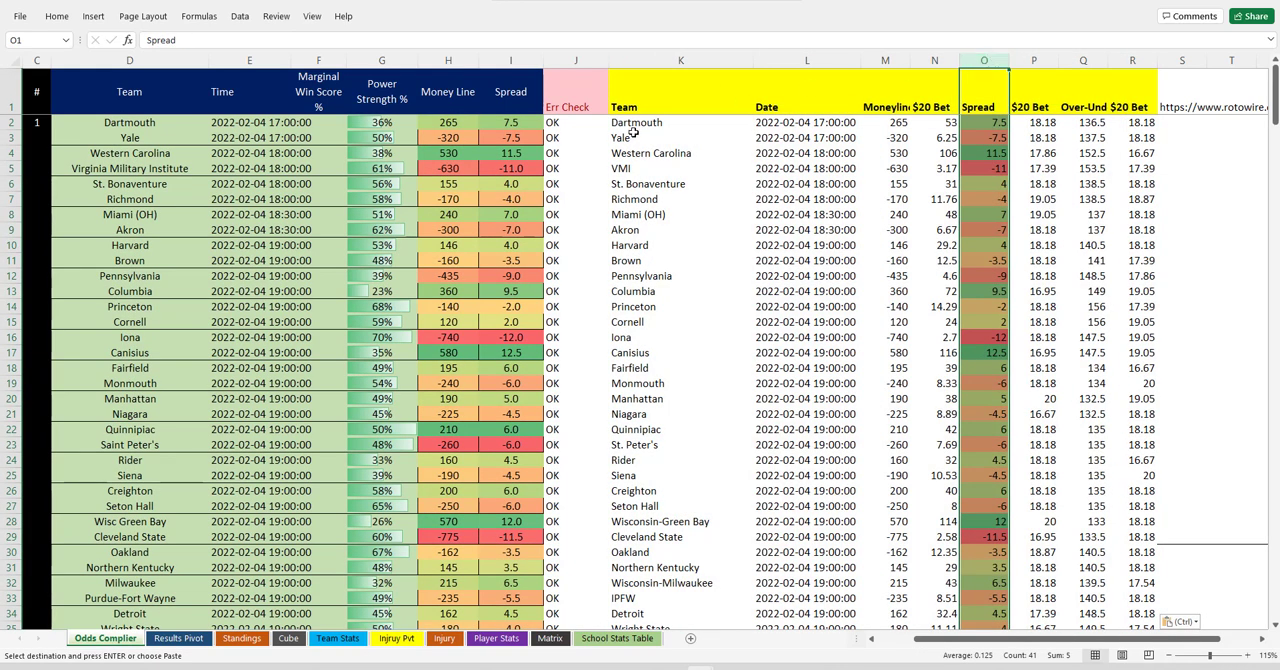
pyautogui.click(587, 133)
pyautogui.scroll(-3, 587, 150)
pyautogui.scroll(3, 587, 175)
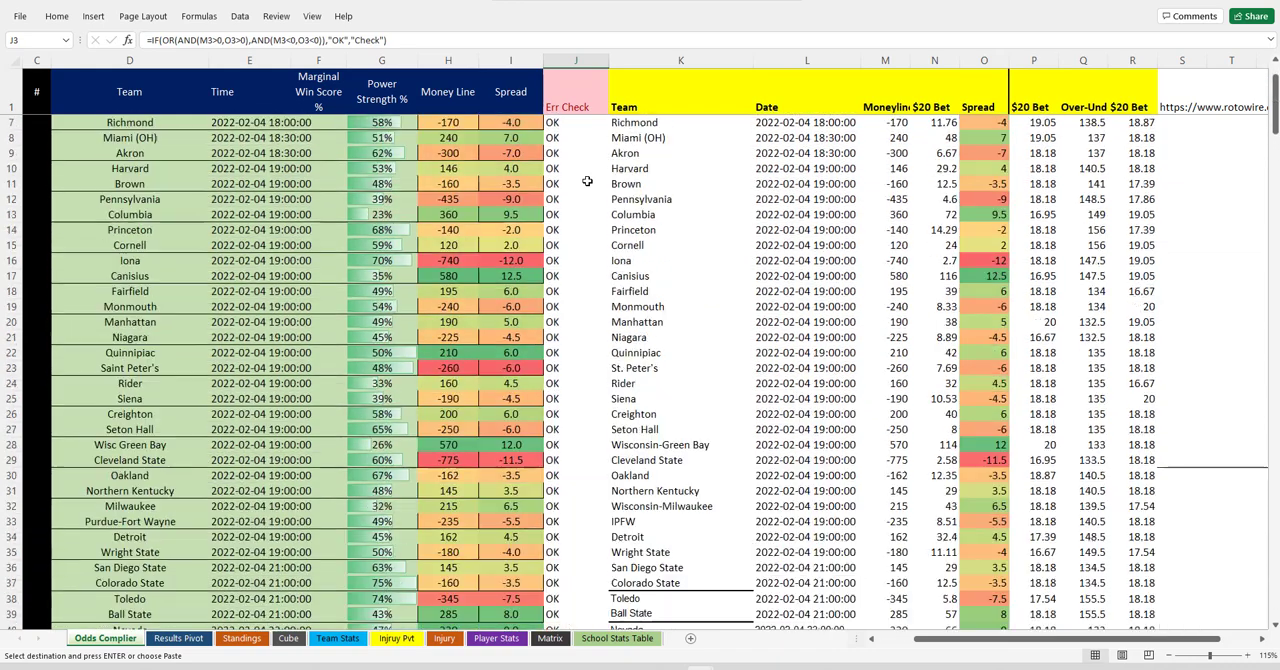
pyautogui.click(618, 272)
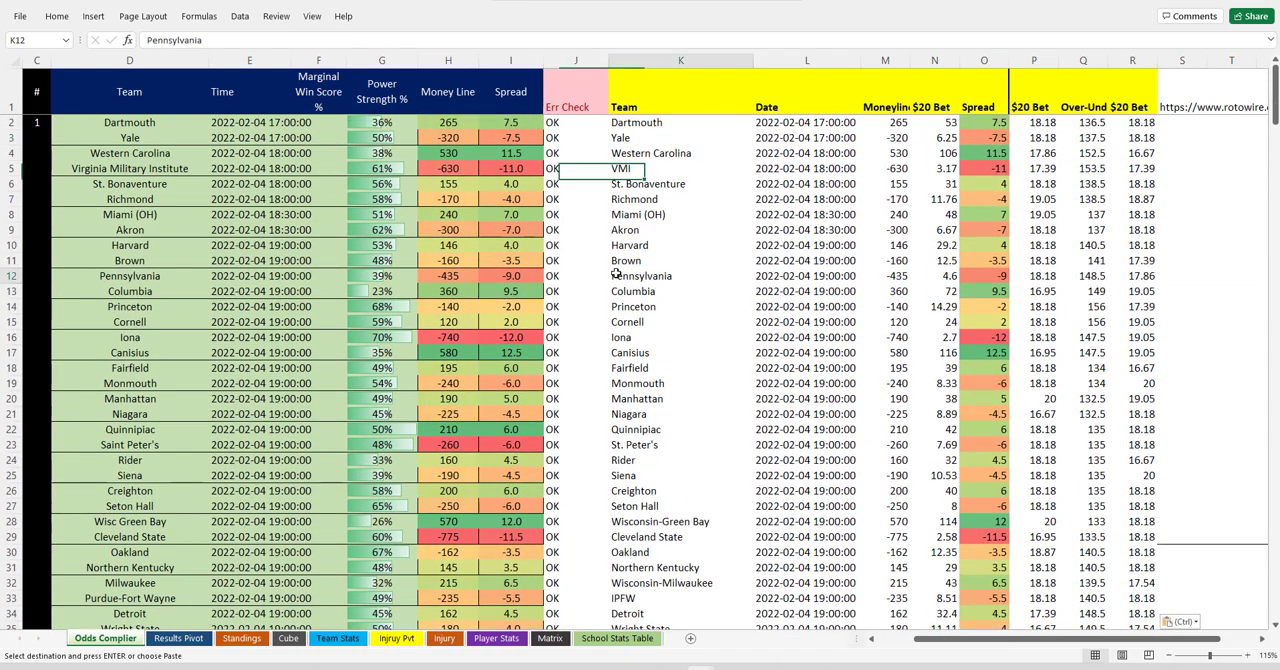
pyautogui.scroll(-3, 812, 322)
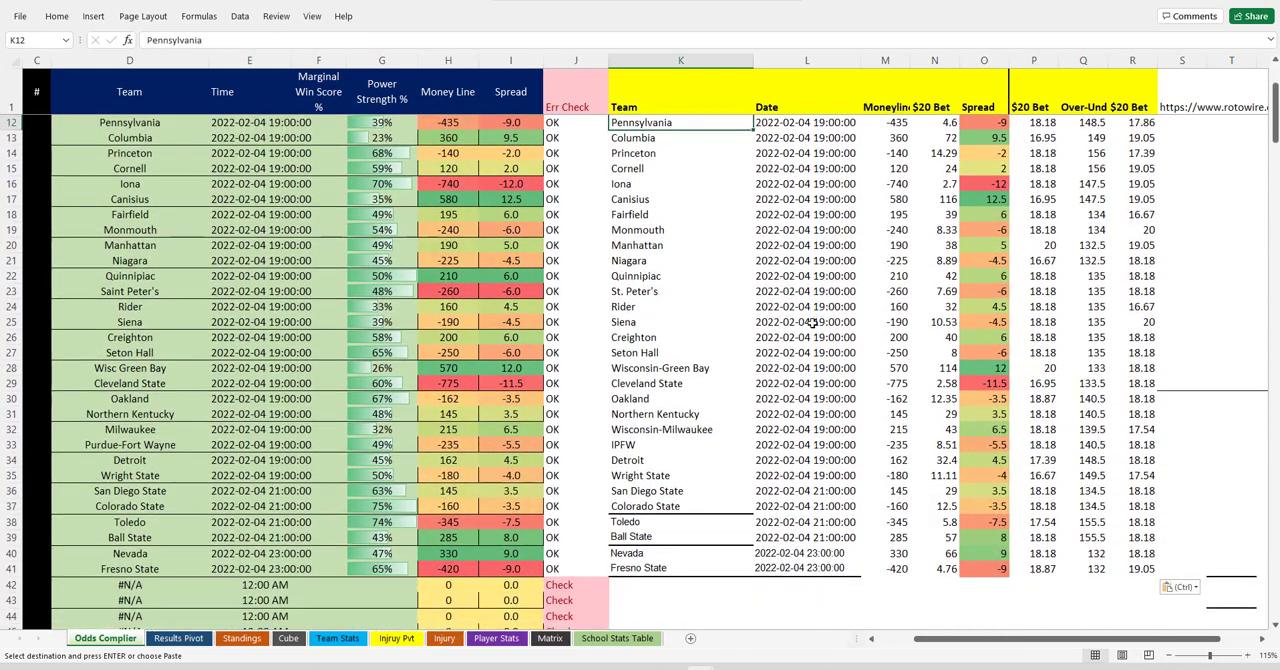
pyautogui.scroll(-3, 985, 520)
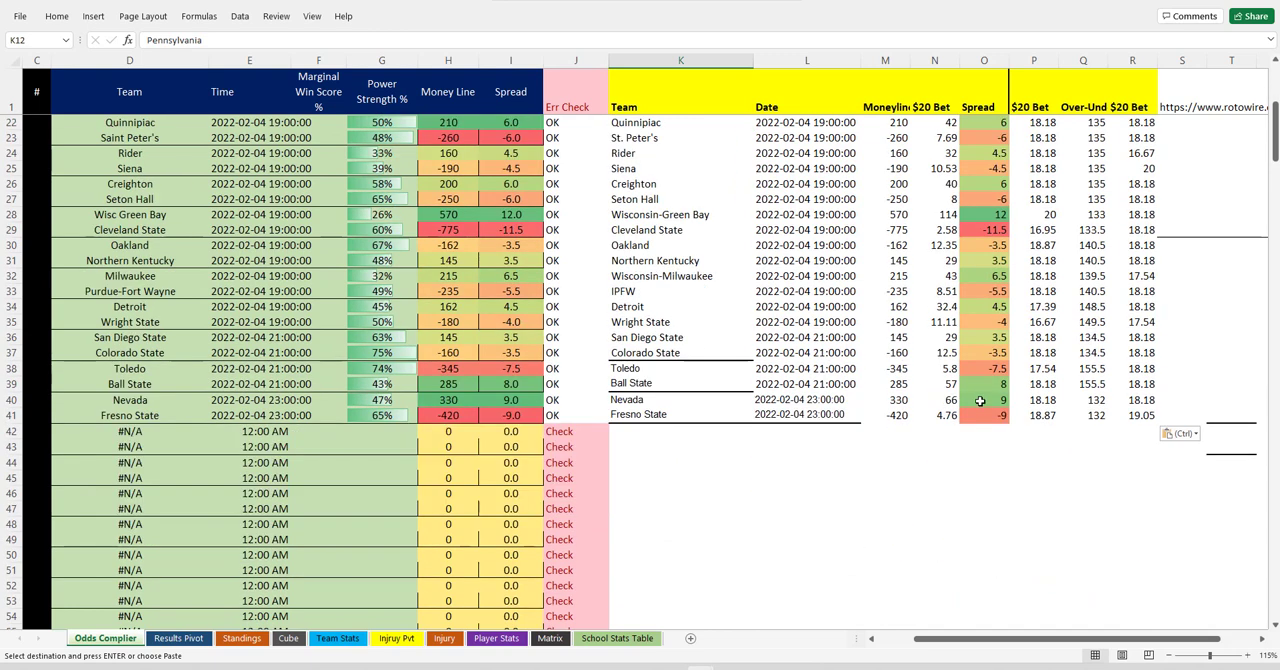
# Test the error check by setting Nevada's spread in O40 to -9 and comparing J40 with the row's moneyline.
pyautogui.click(981, 400)
pyautogui.write('-')
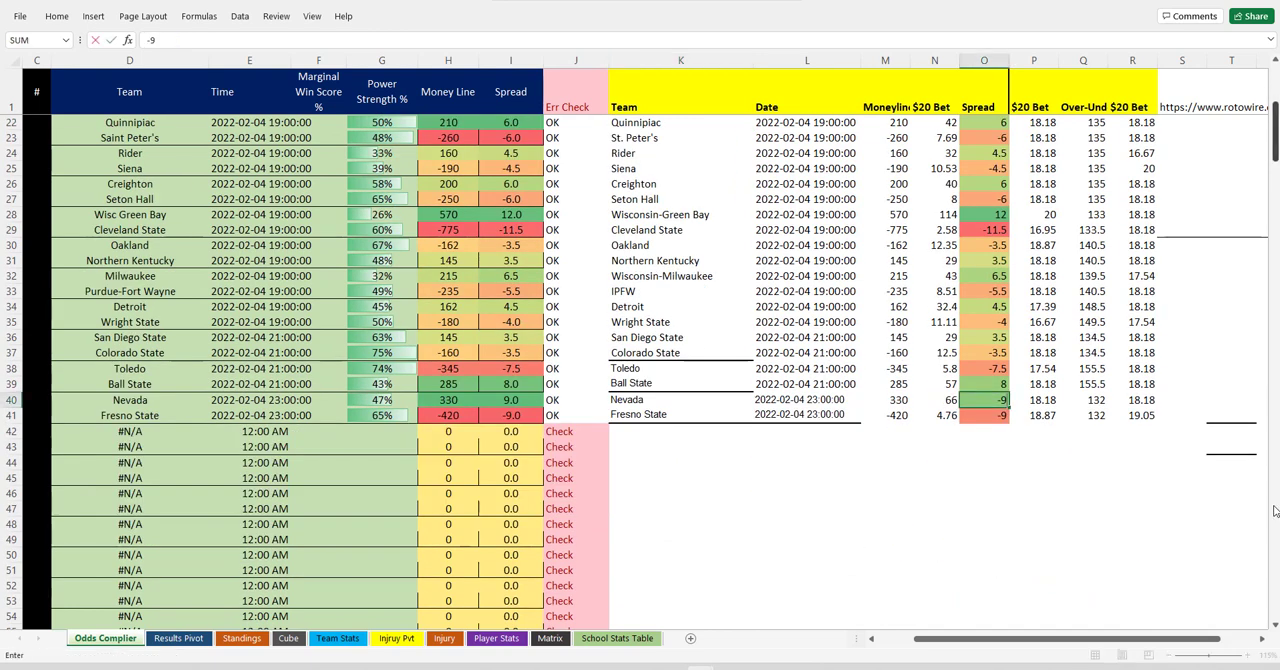
pyautogui.press('Return')
pyautogui.click(564, 400)
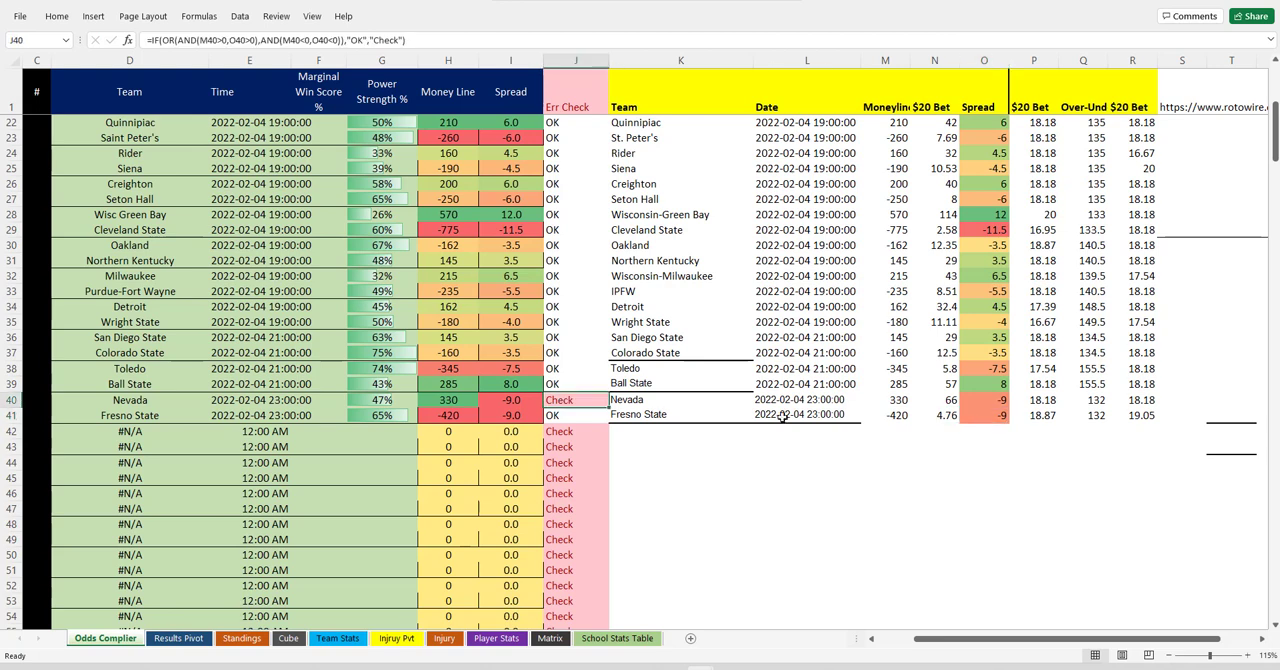
pyautogui.click(901, 399)
pyautogui.click(990, 400)
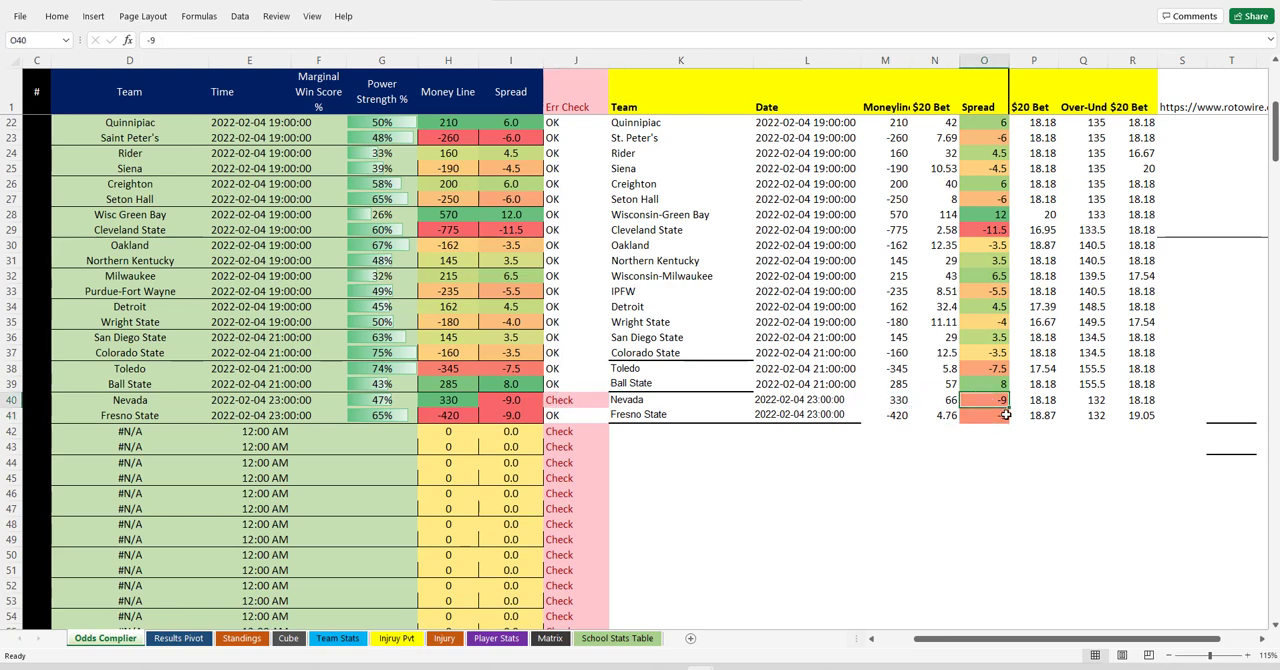
# Undo the Nevada spread change and recheck the Err Check column.
pyautogui.hotkey('ctrl', 'z')
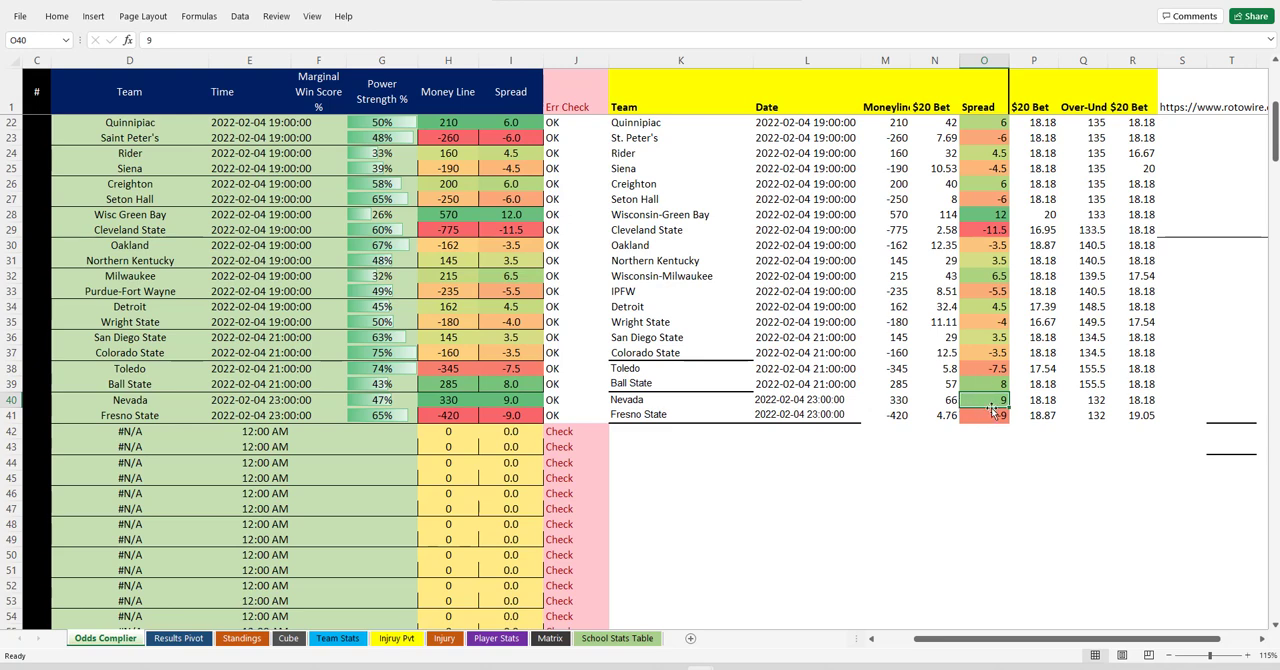
pyautogui.click(590, 403)
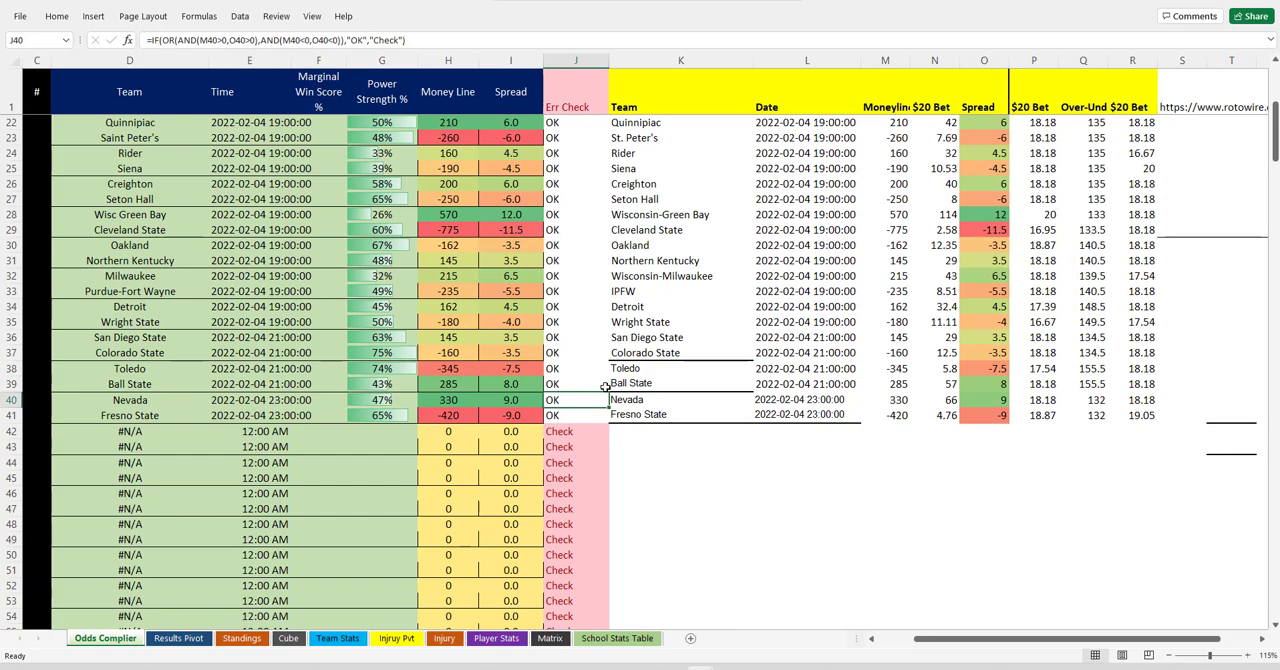
pyautogui.scroll(7, 583, 325)
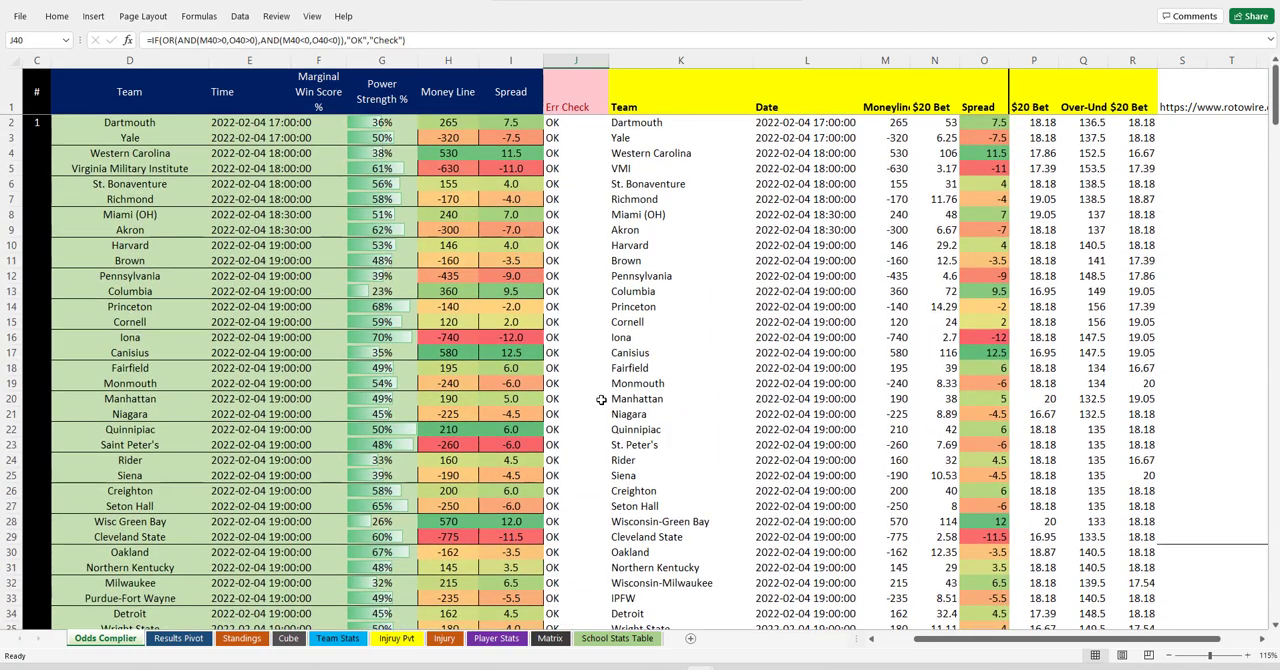
pyautogui.scroll(-3, 581, 332)
pyautogui.scroll(3, 560, 280)
# Close the two All-stats workbooks, the injury report workbook and the cbb-odds-rotowire workbook, leaving NCAAM open.
pyautogui.moveTo(699, 667)
pyautogui.click(616, 567)
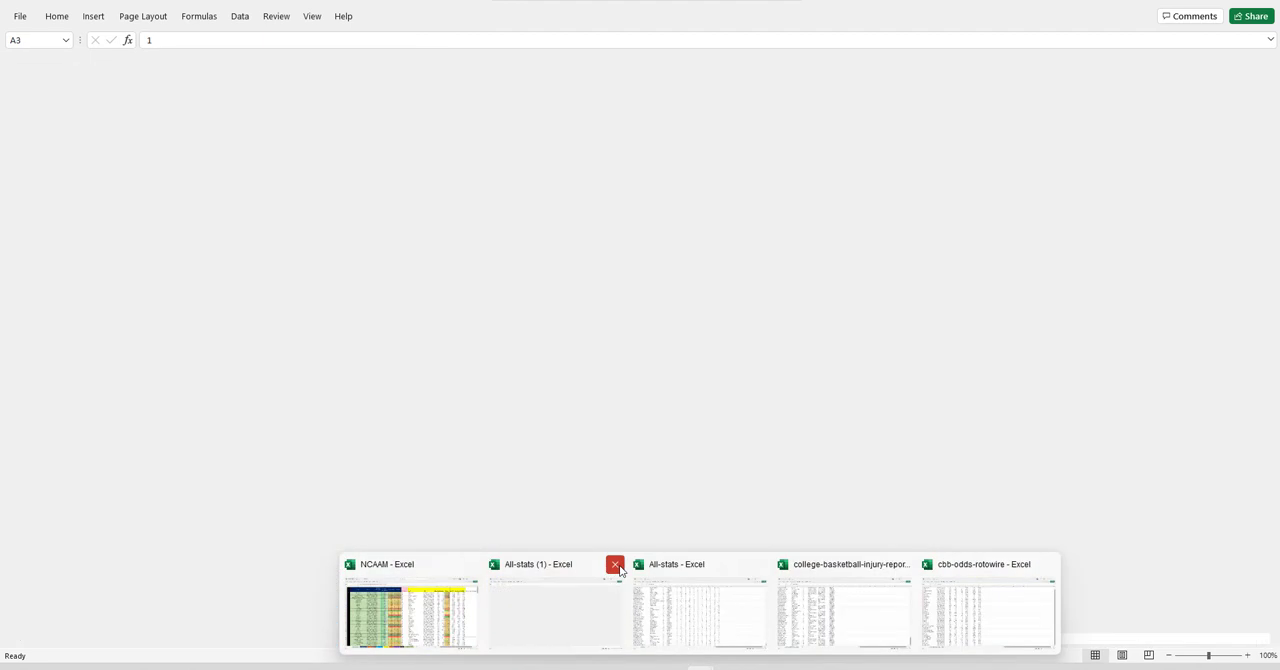
pyautogui.click(687, 566)
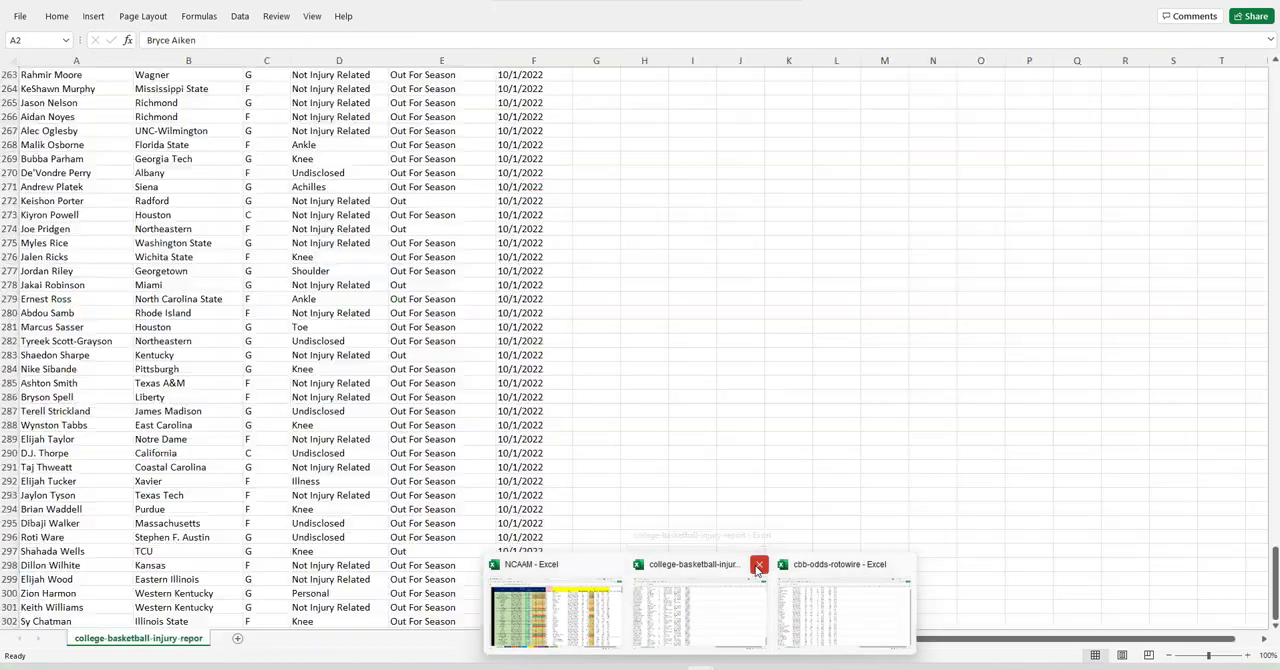
pyautogui.click(757, 565)
pyautogui.click(831, 564)
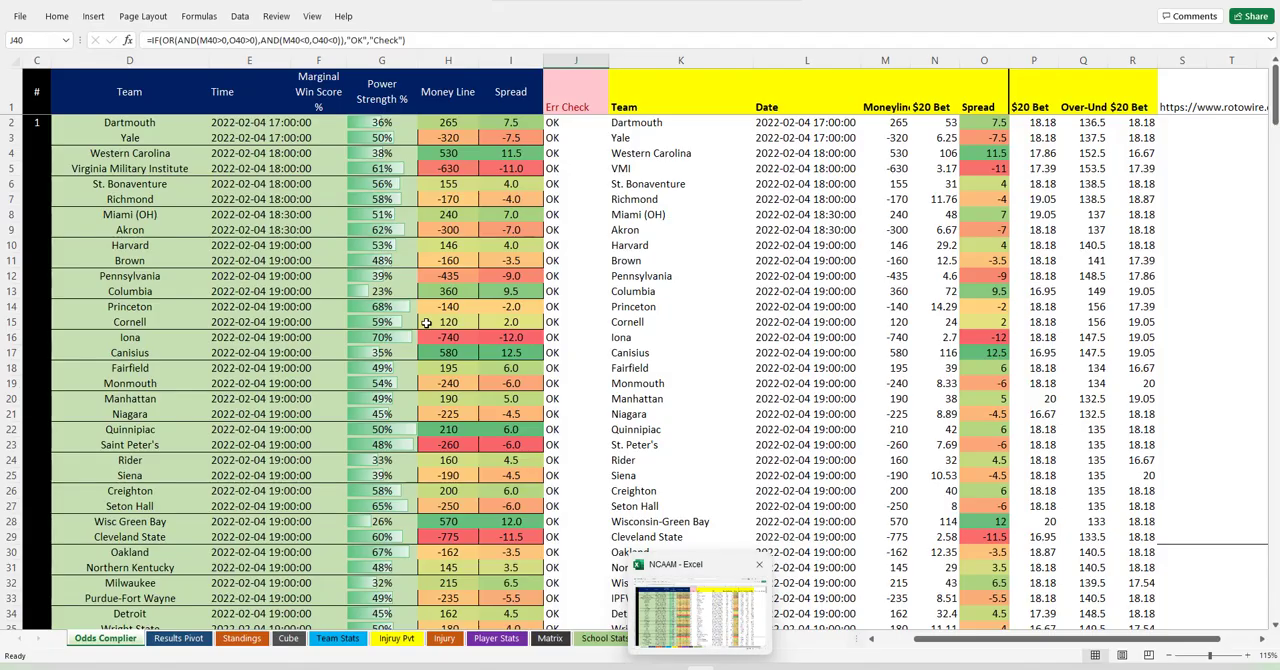
# Review the updated matchups and projected scores on the Cube sheet.
pyautogui.click(532, 336)
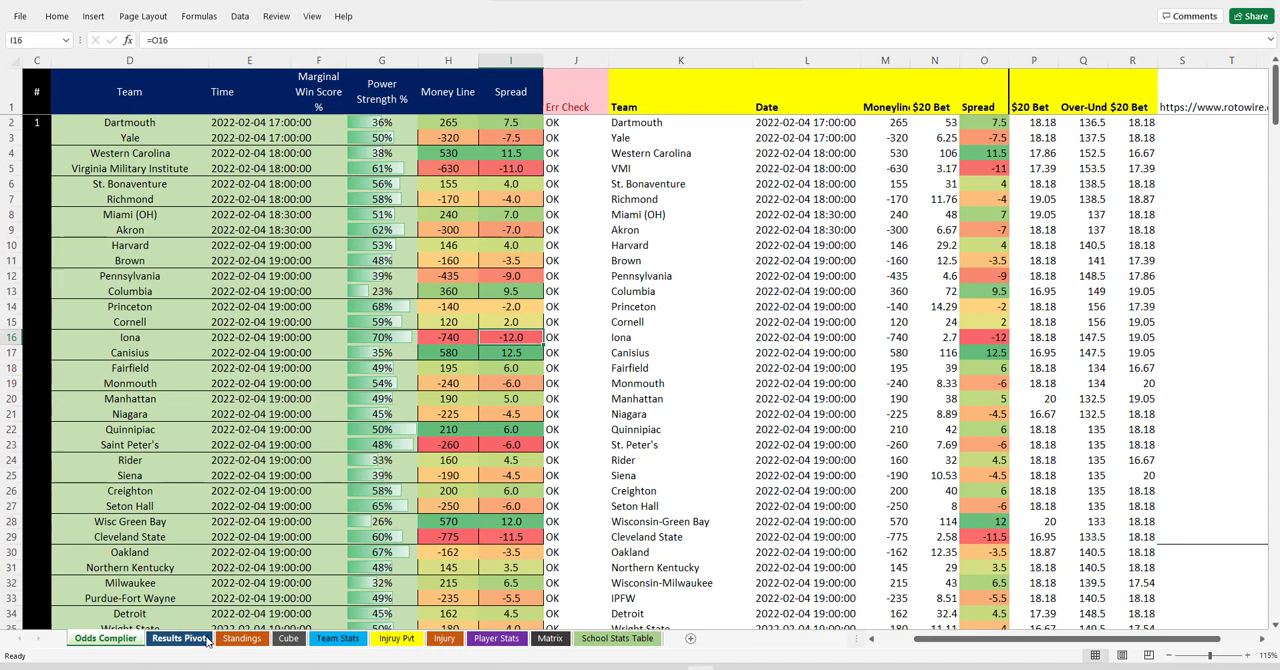
pyautogui.click(287, 638)
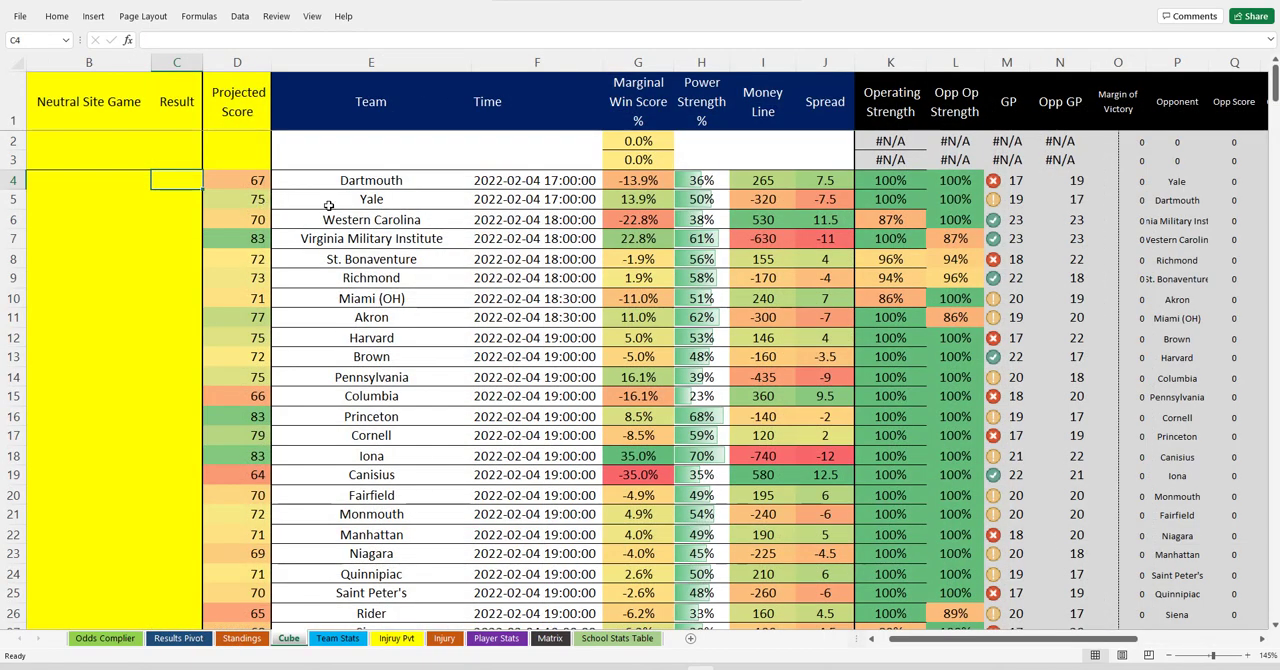
pyautogui.scroll(-10, 594, 356)
pyautogui.scroll(10, 594, 356)
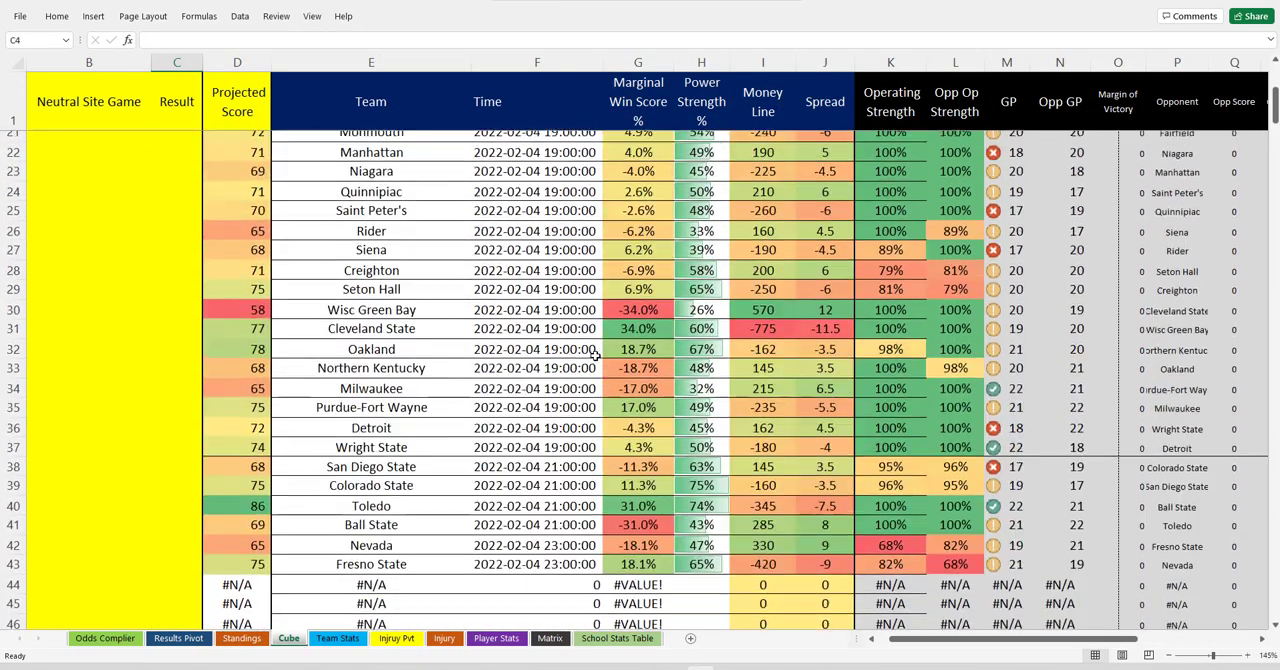
# Refresh the pivot table on the Injruy Pvt sheet and move the Injury? slicer clear of the Grand Total column.
pyautogui.click(400, 640)
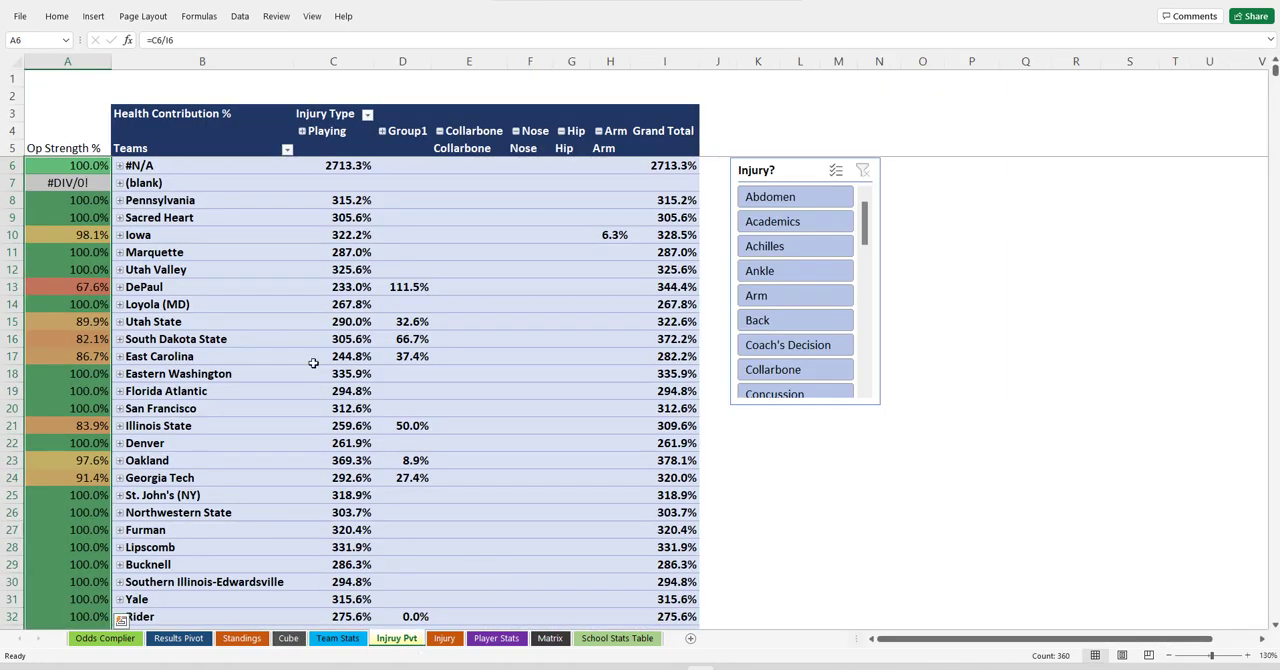
pyautogui.rightClick(296, 249)
pyautogui.click(350, 321)
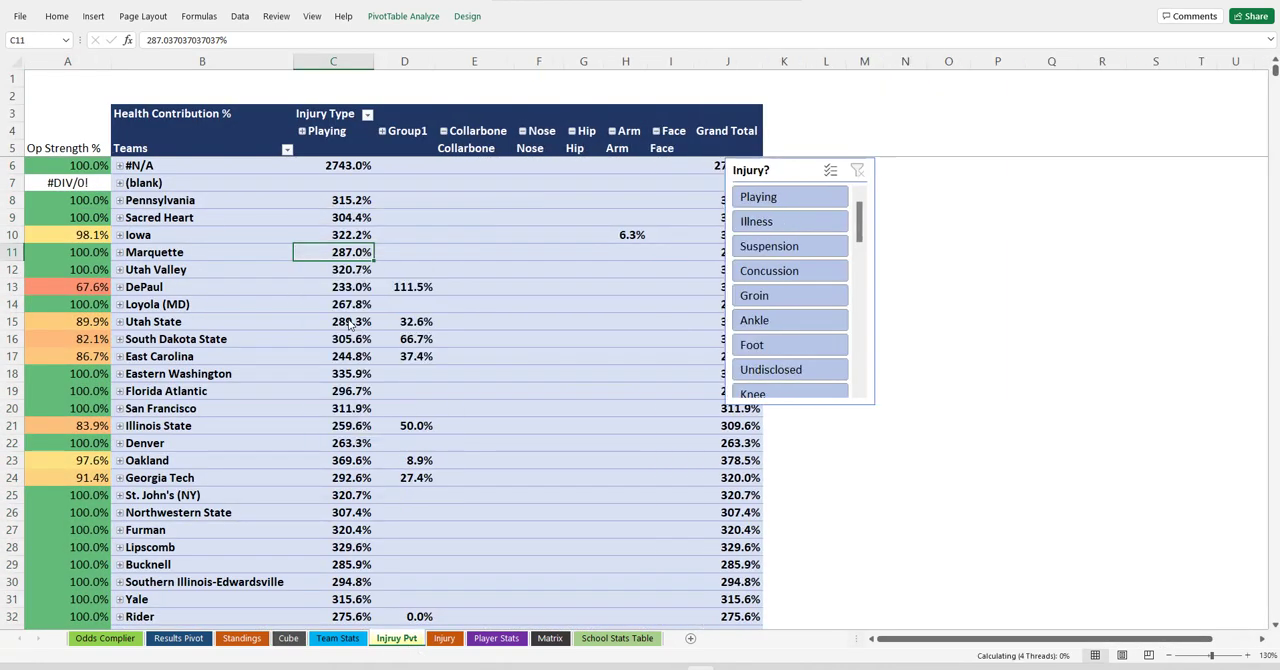
pyautogui.moveTo(751, 172); pyautogui.dragTo(850, 173)
# Correct the Op Strength % formula in A6 to divide by the Grand Total column, =C6/J6.
pyautogui.click(86, 168)
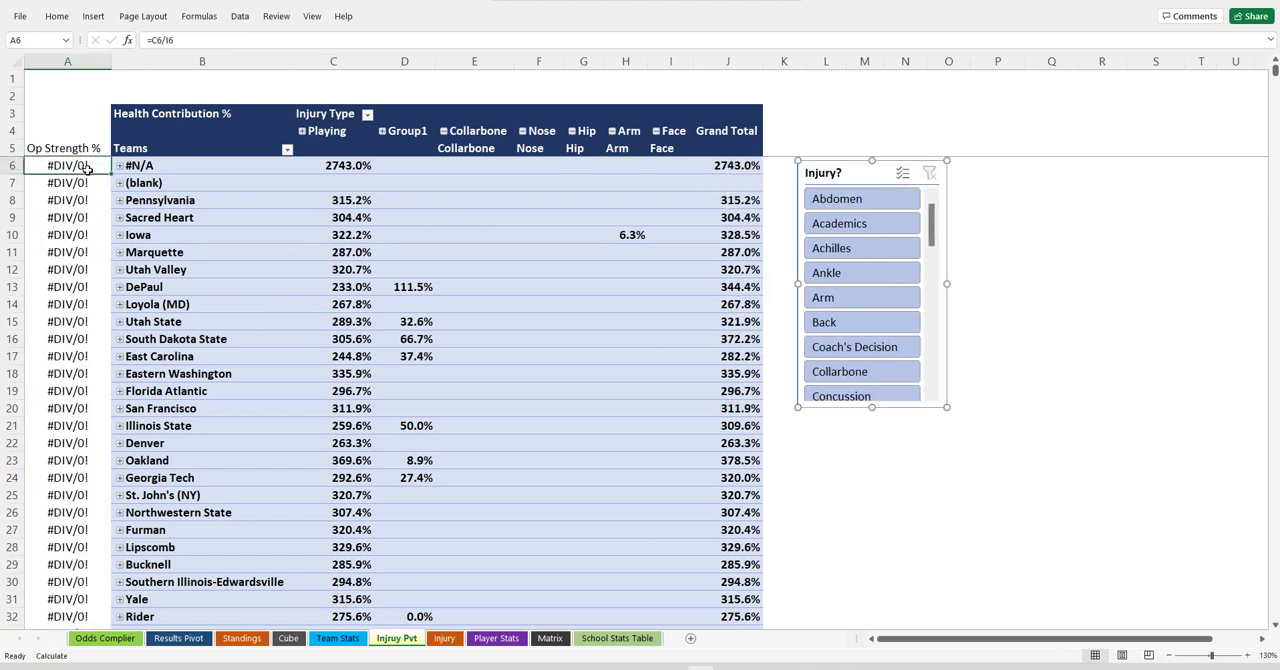
pyautogui.doubleClick(86, 168)
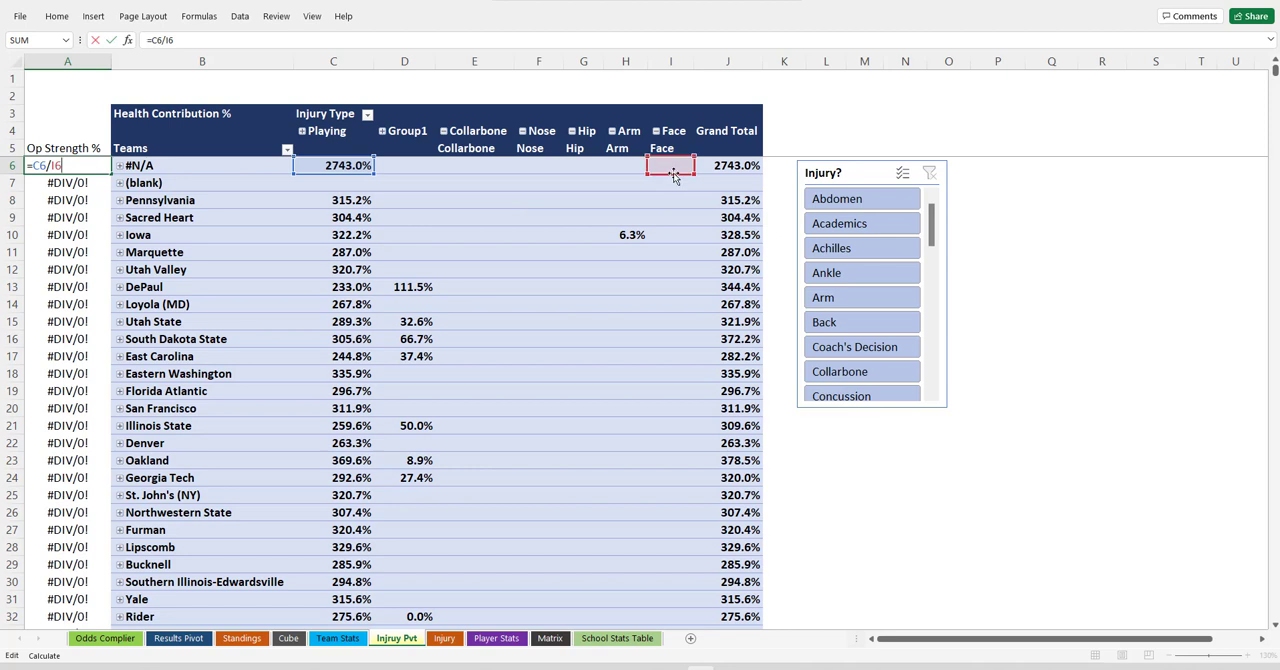
pyautogui.click(720, 167)
pyautogui.click(724, 180)
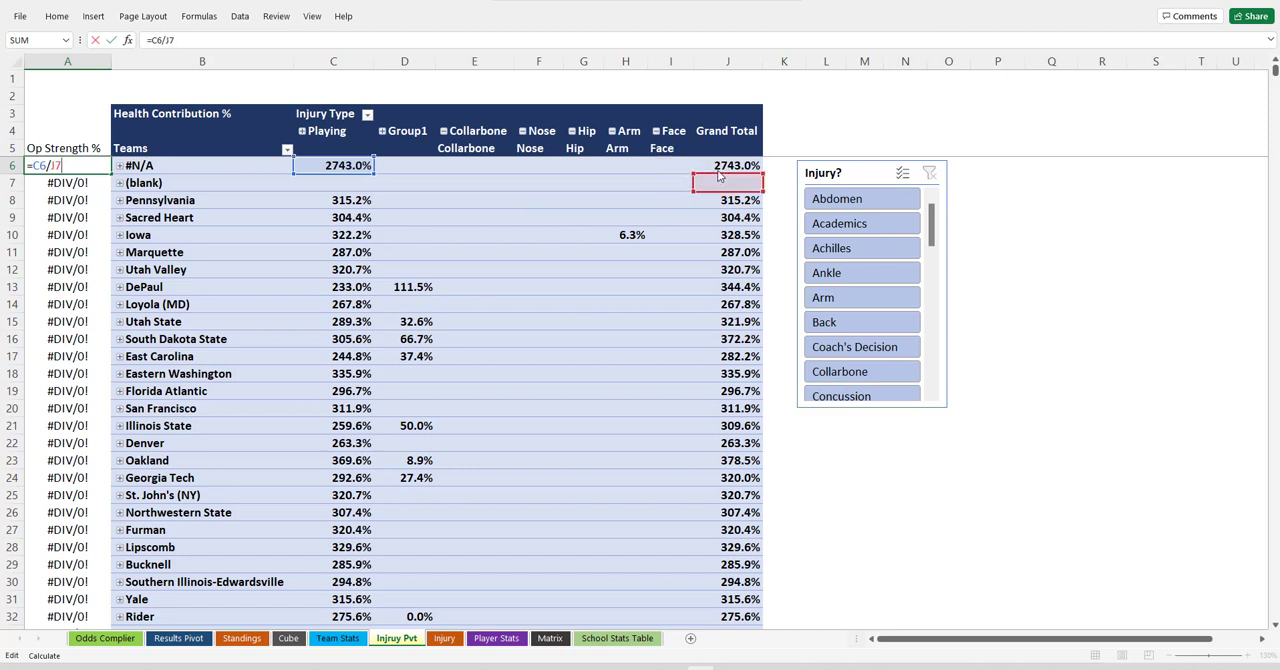
pyautogui.click(720, 172)
pyautogui.press('Return')
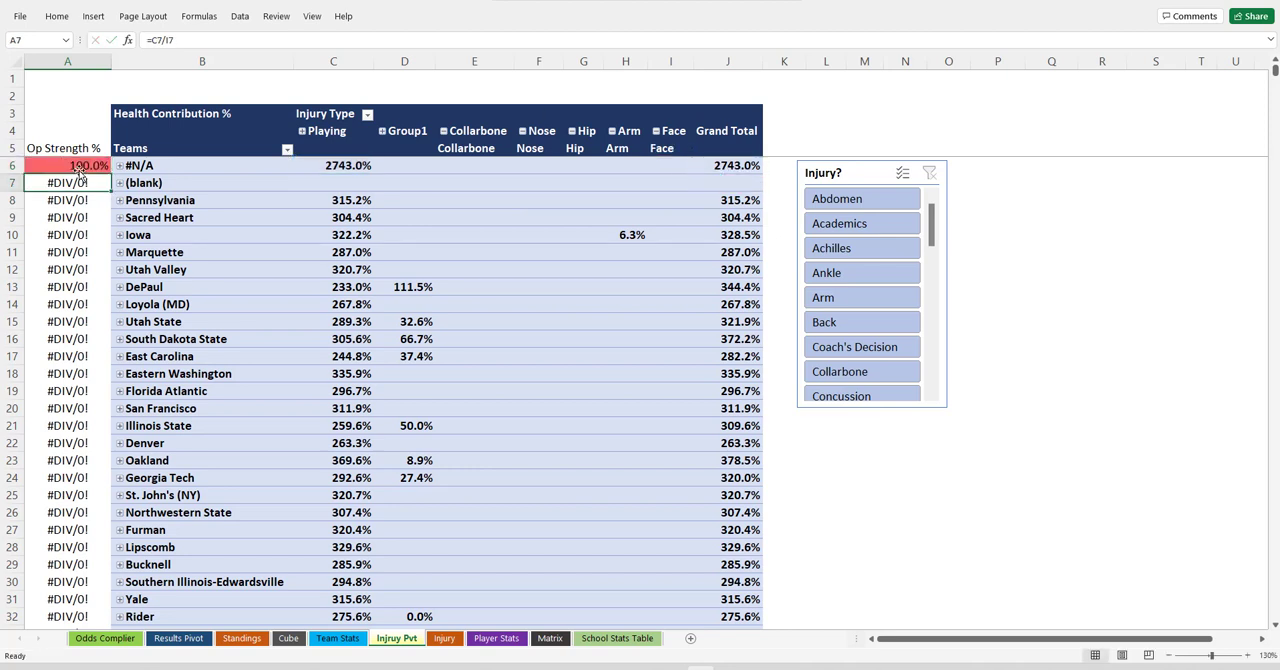
# Fill the corrected A6 formula down the Op Strength % column for all teams.
pyautogui.click(100, 170)
pyautogui.doubleClick(110, 173)
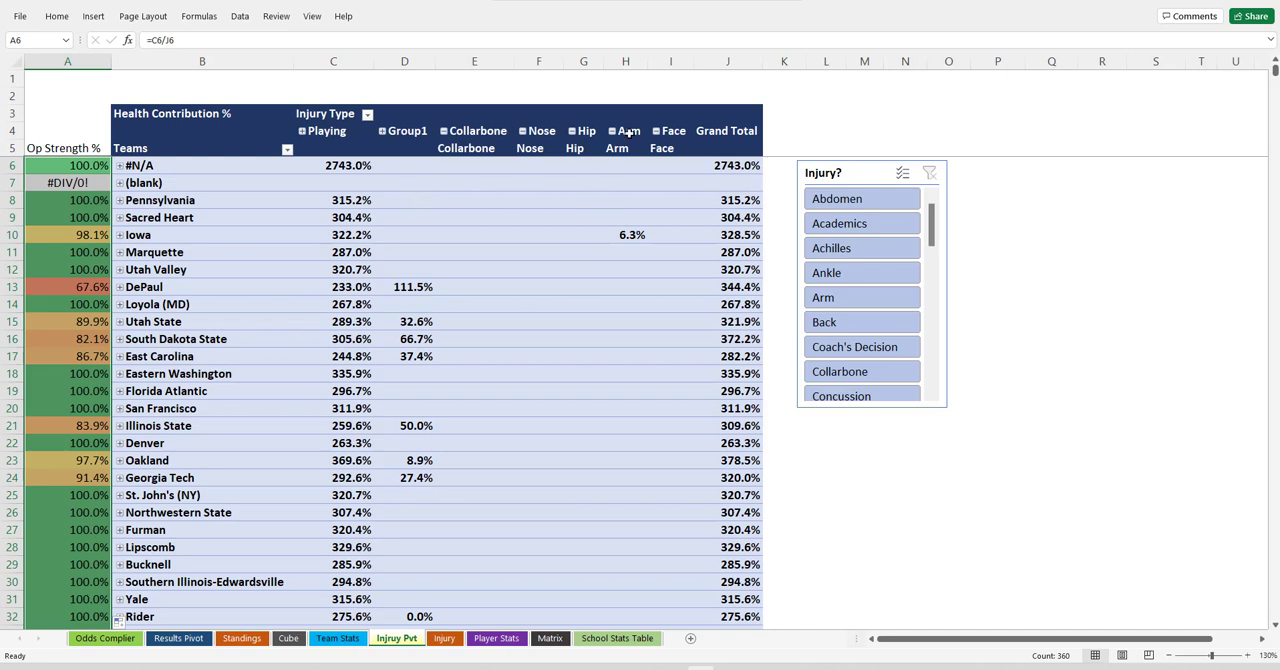
pyautogui.click(57, 163)
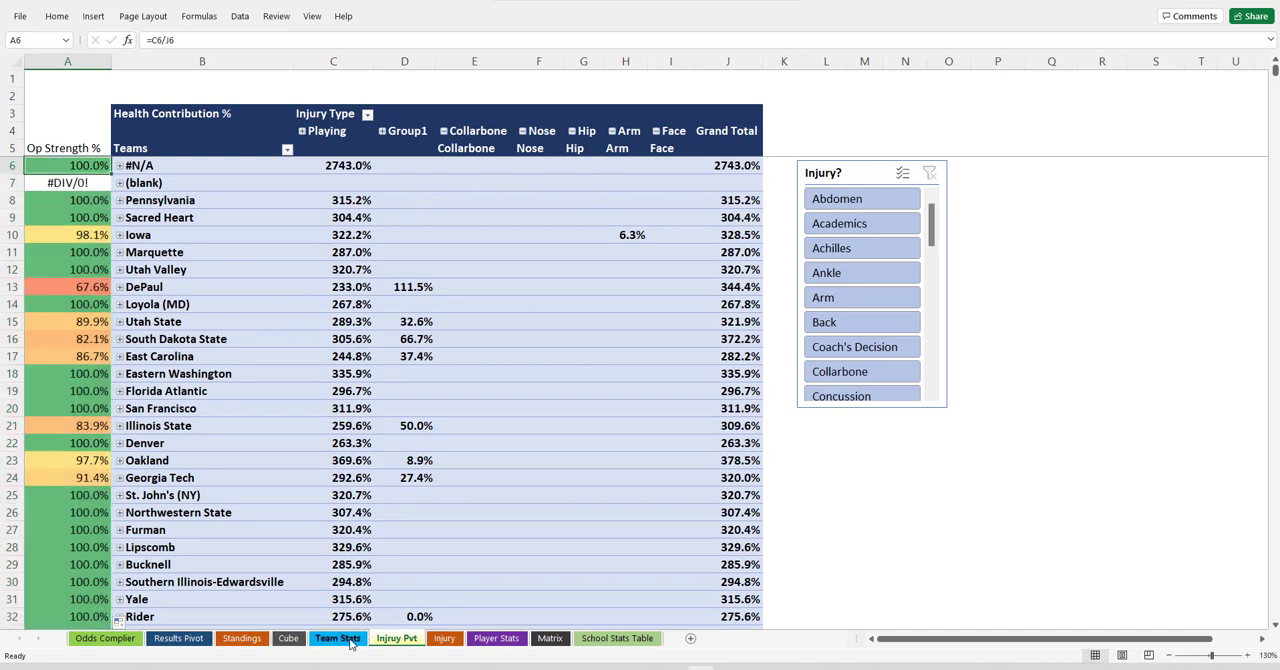
# Refresh the pivot table on the Results Pivot sheet and filter it to both home and away games on 2/4/2022.
pyautogui.click(160, 638)
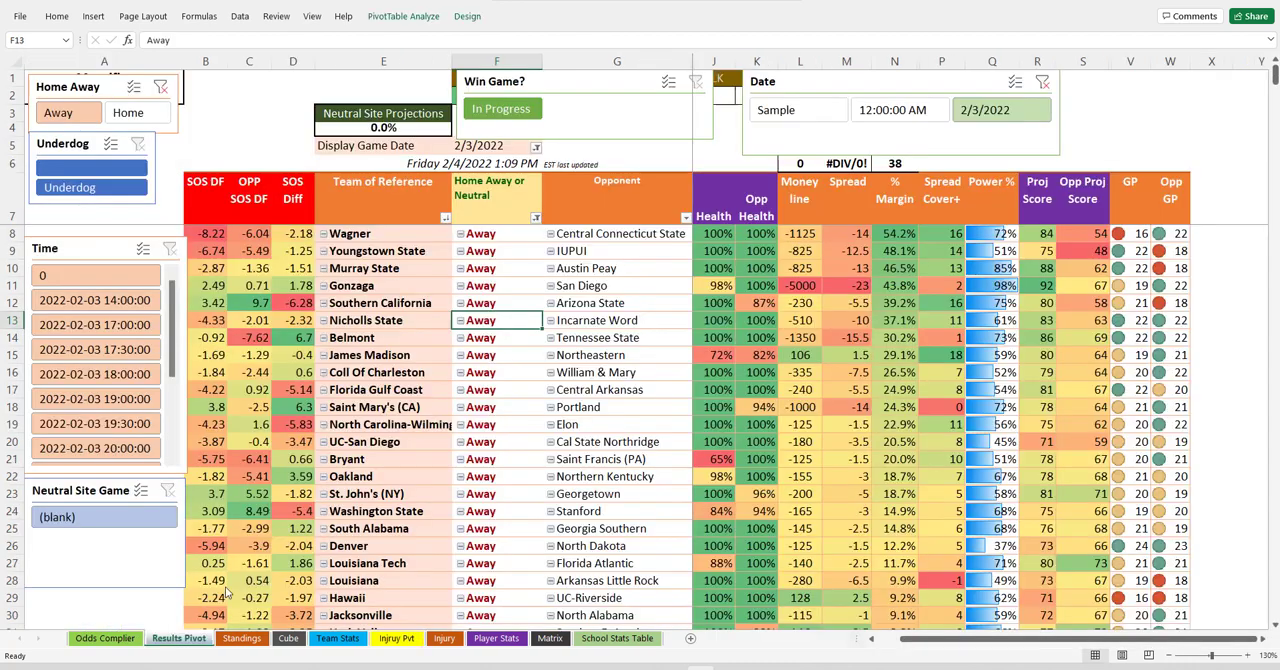
pyautogui.rightClick(626, 267)
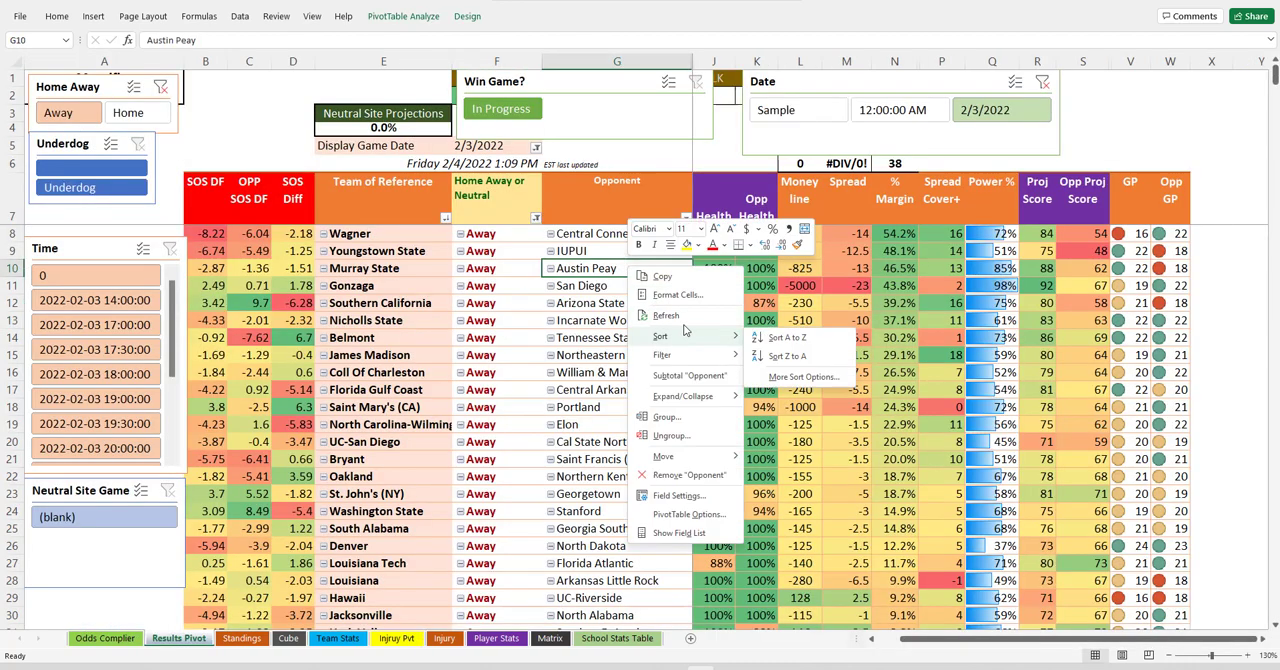
pyautogui.click(668, 315)
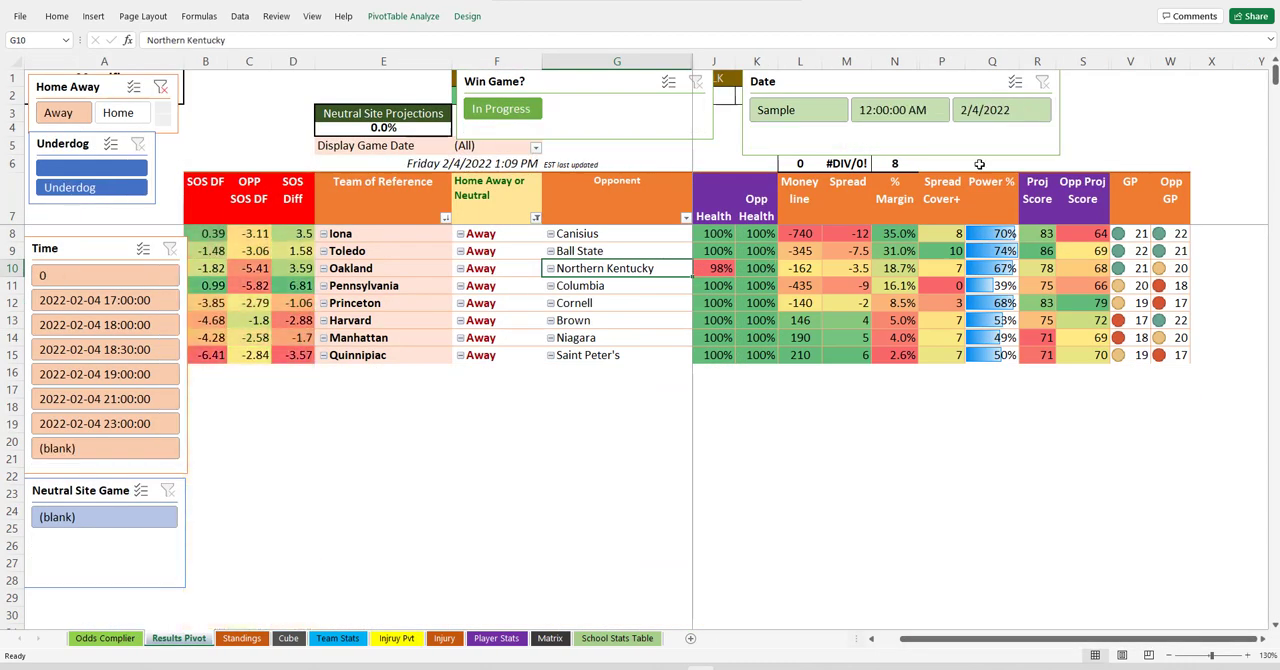
pyautogui.click(1010, 118)
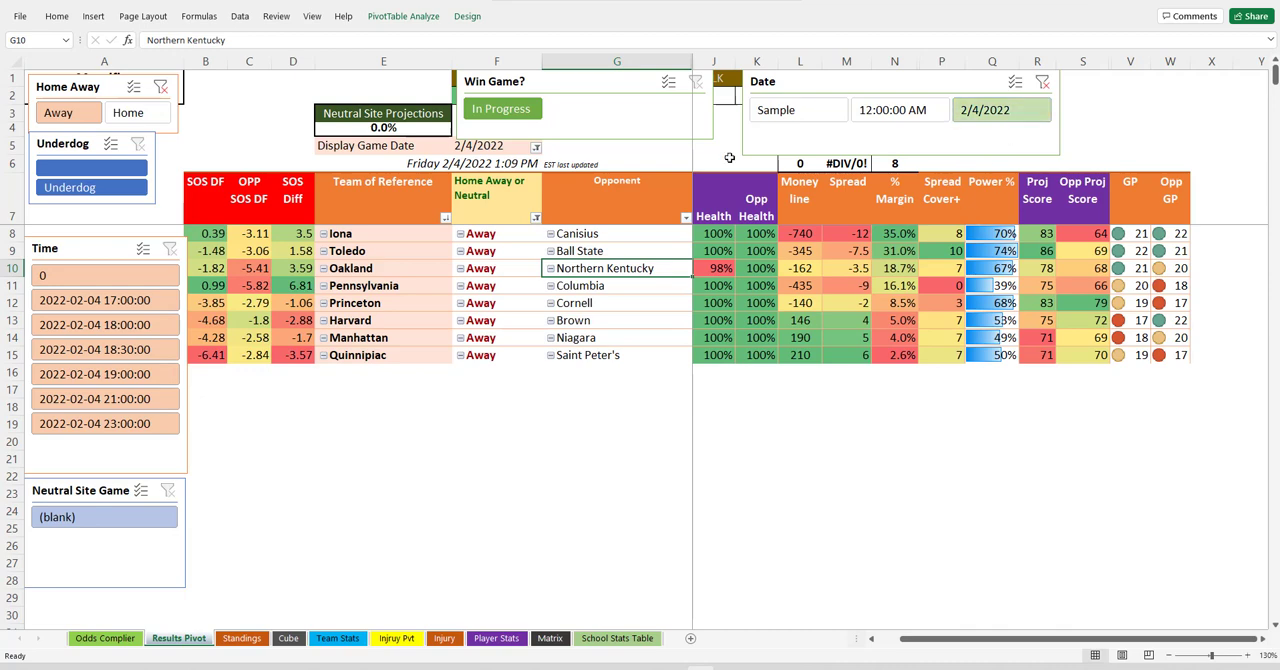
pyautogui.click(160, 89)
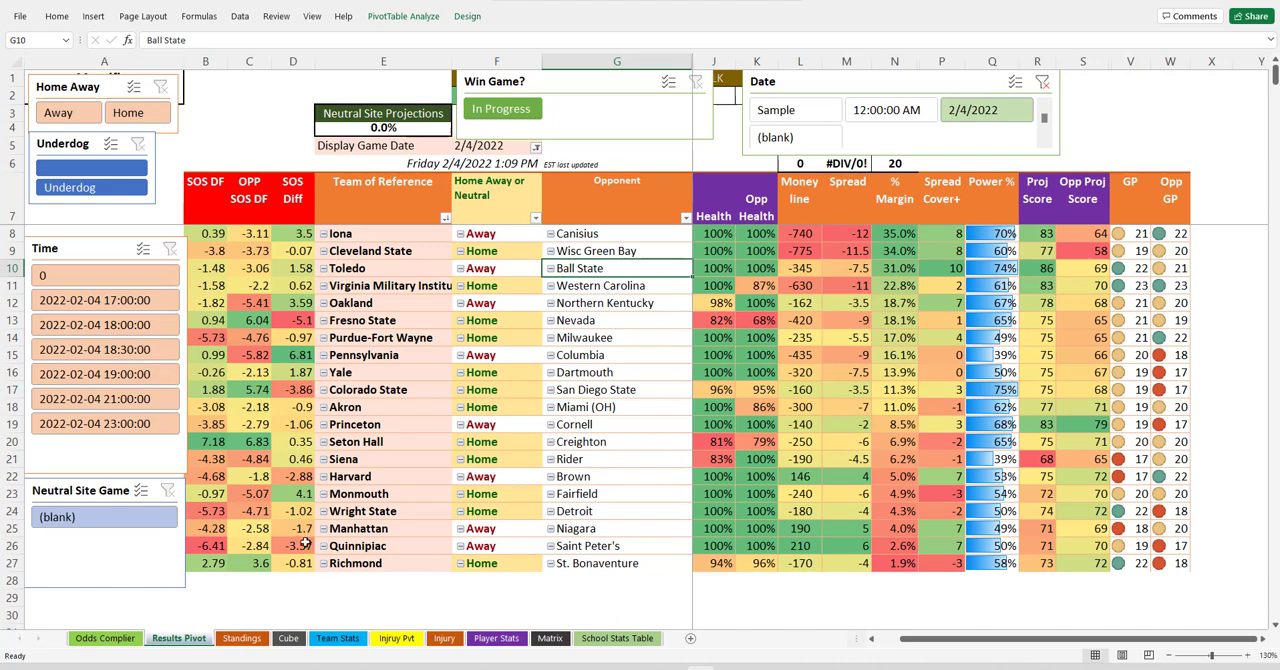
# Review the Power % column and the SOS, SRS and scoring columns on the Standings sheet.
pyautogui.click(241, 638)
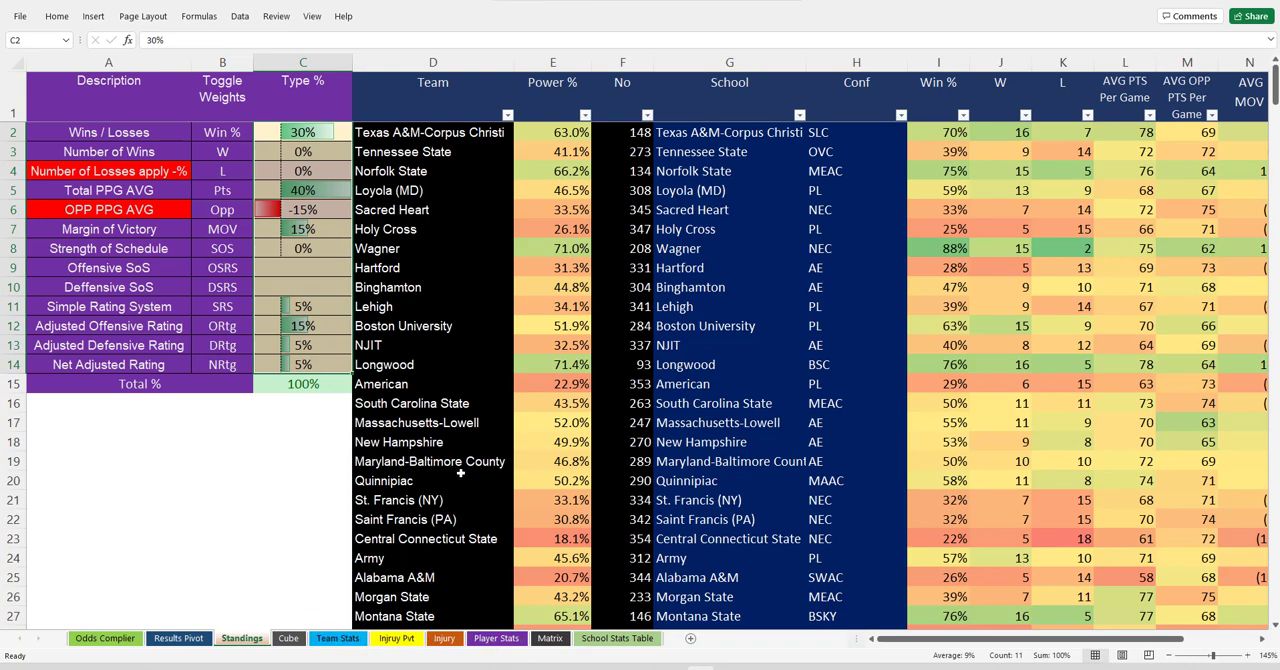
pyautogui.click(555, 63)
pyautogui.scroll(-7, 555, 260)
pyautogui.scroll(7, 555, 260)
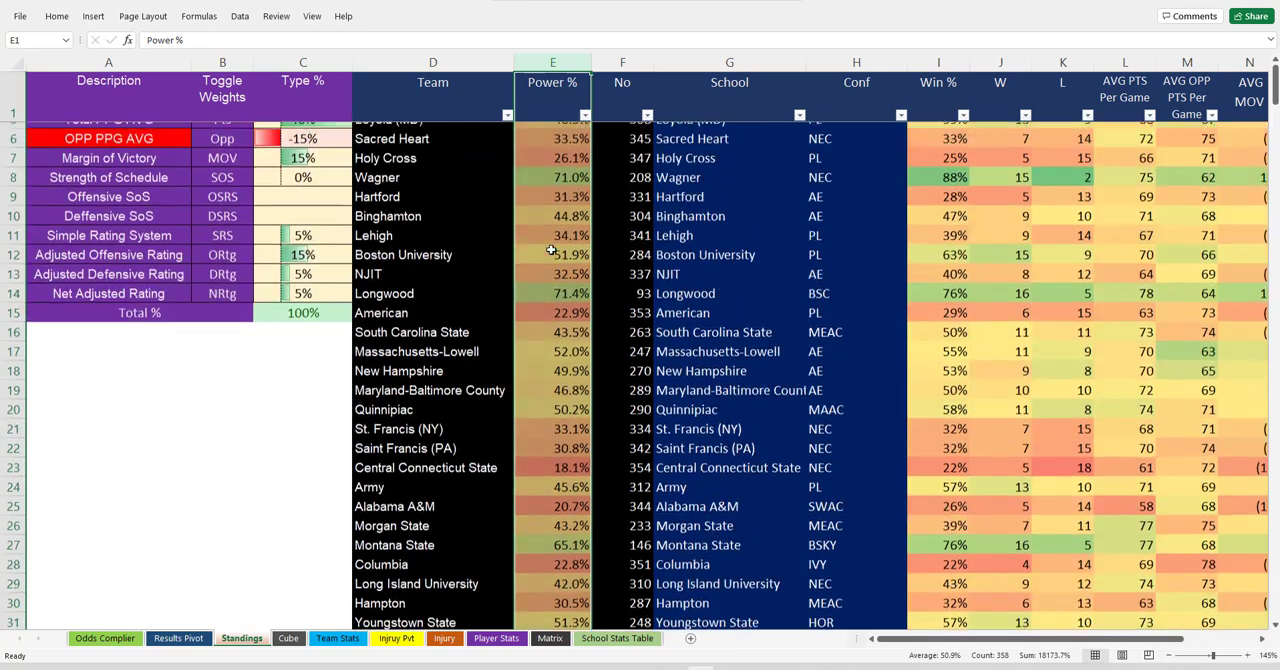
pyautogui.hscroll(6, 955, 618)
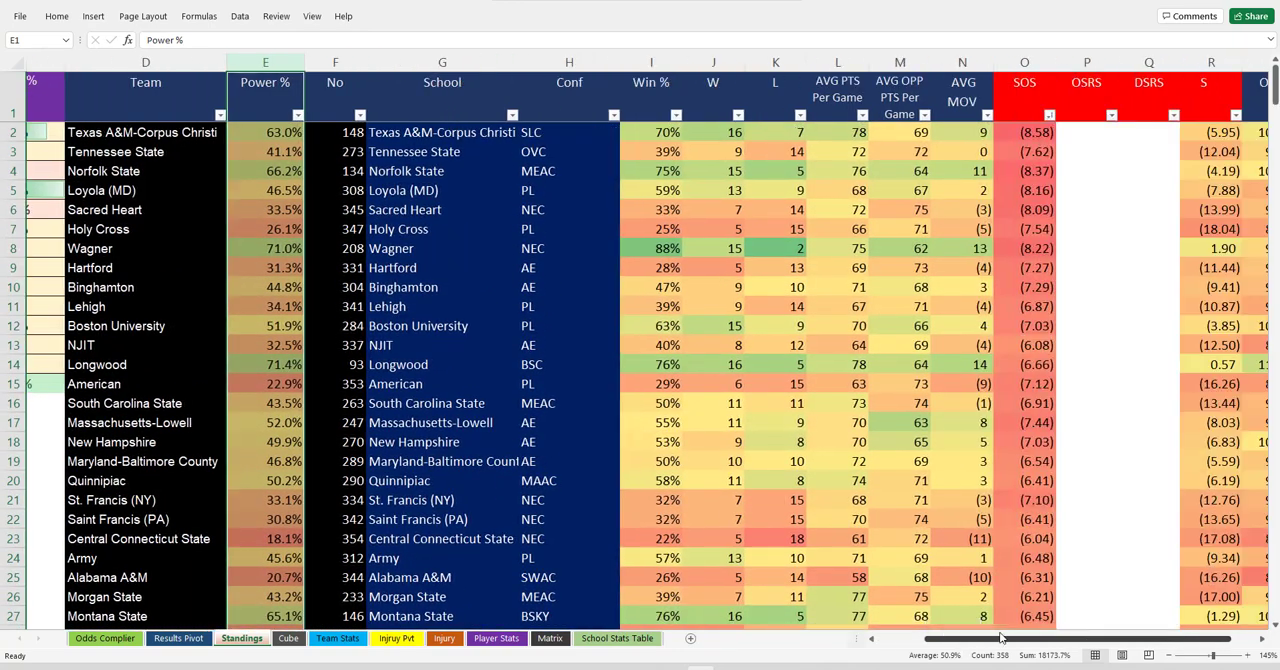
pyautogui.scroll(-1, 820, 405)
pyautogui.scroll(-15, 820, 405)
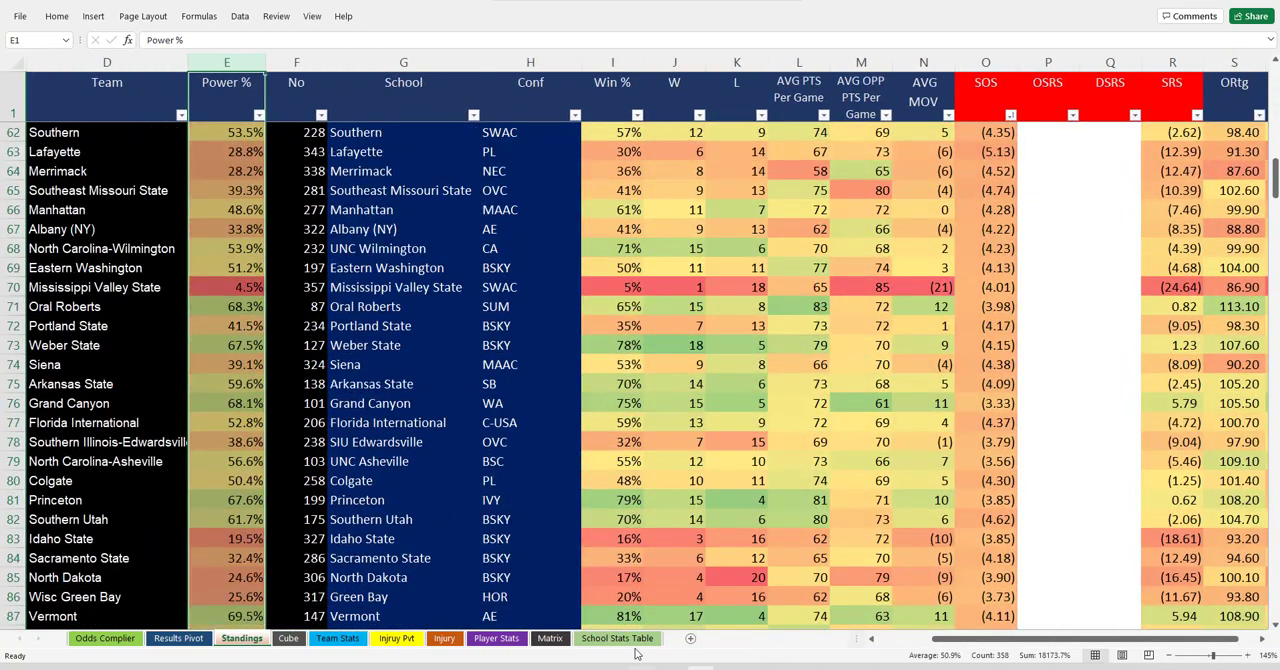
# Compare the school names on the School Stats Table and Standings sheets with the Original Name and Streamlined Name lists on the Matrix sheet.
pyautogui.click(617, 638)
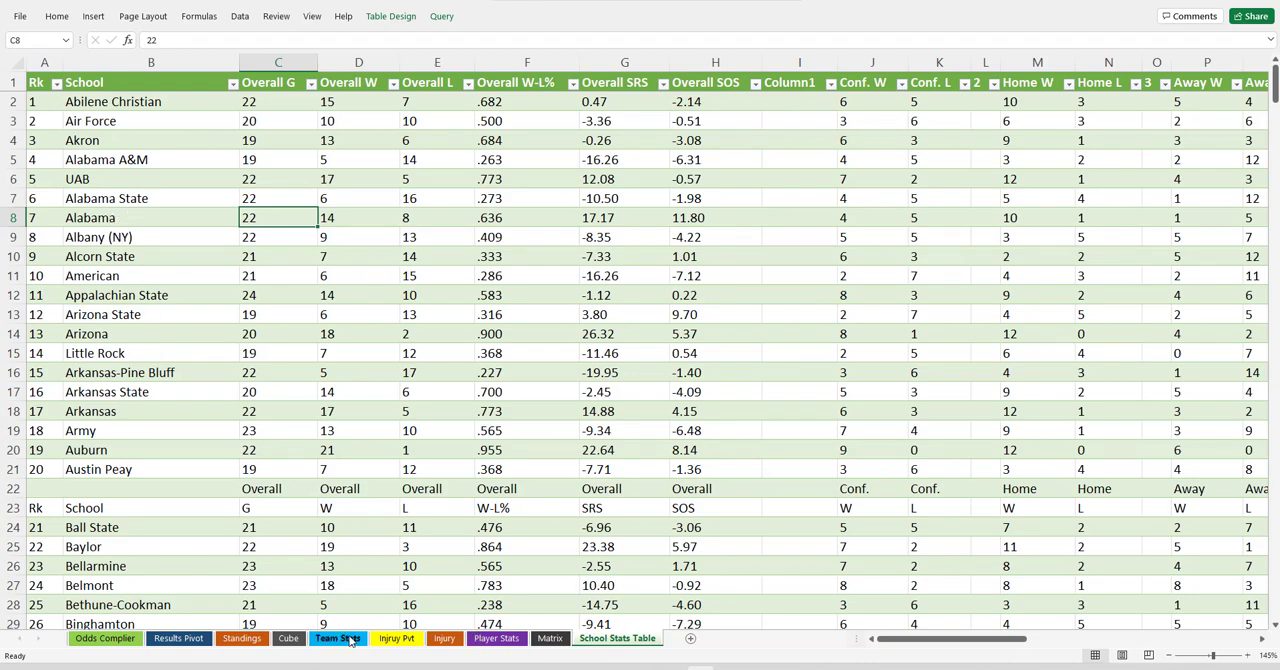
pyautogui.click(241, 638)
pyautogui.scroll(-1, 488, 369)
pyautogui.scroll(-3, 488, 369)
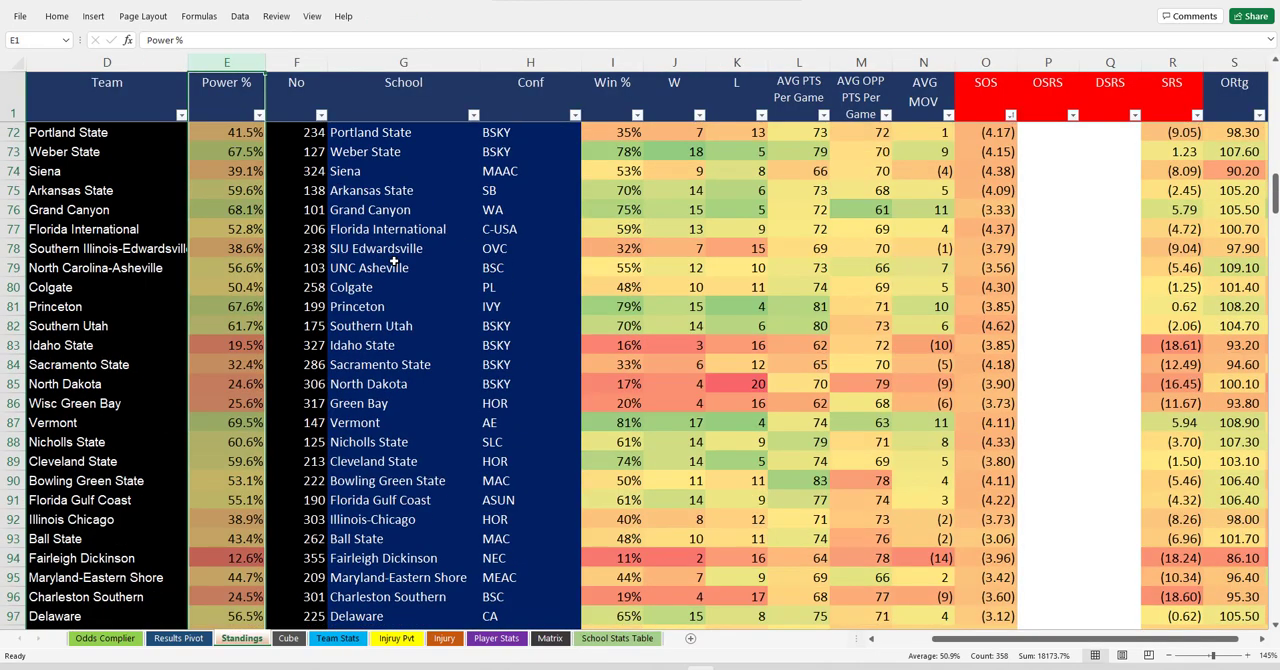
pyautogui.moveTo(390, 268); pyautogui.dragTo(400, 540)
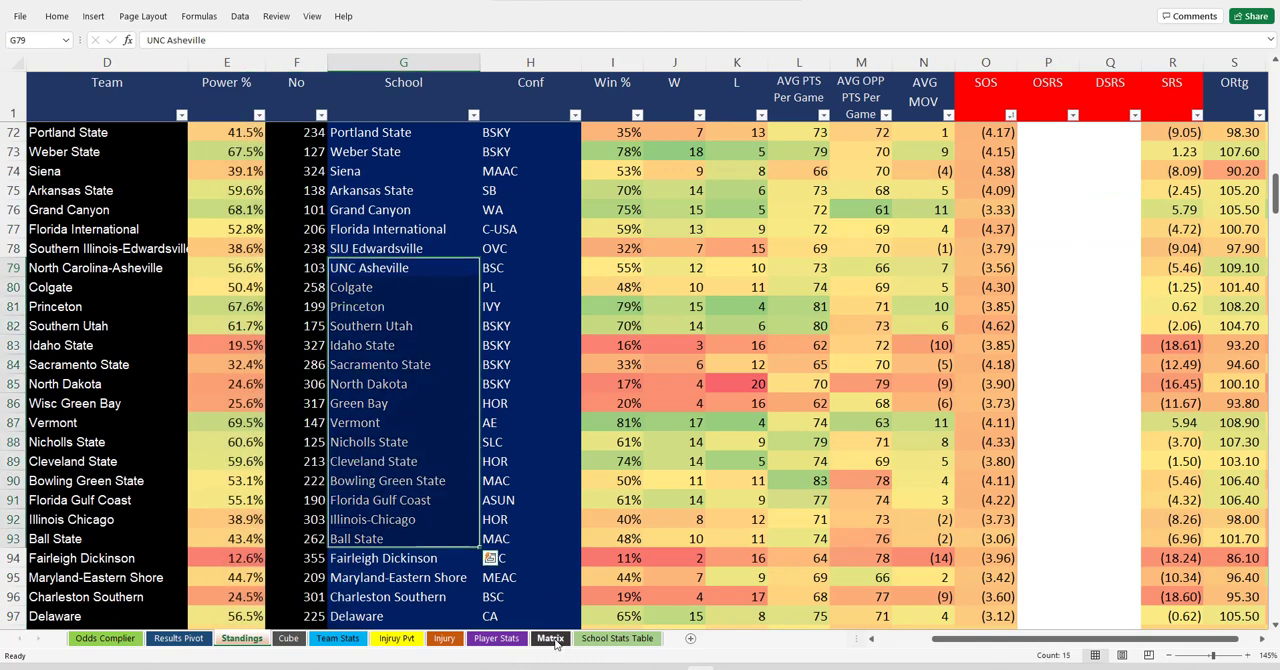
pyautogui.click(550, 638)
pyautogui.scroll(-3, 174, 400)
pyautogui.scroll(3, 198, 364)
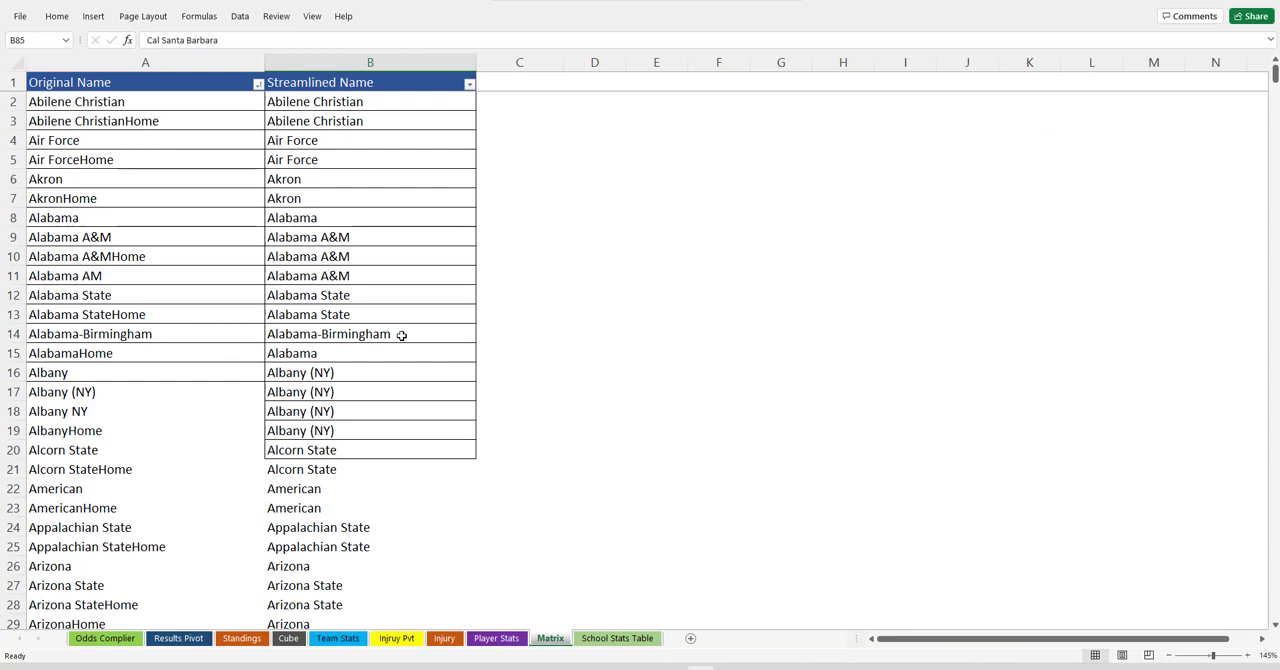
# Try the Underdog and Home filters together on the Results Pivot sheet, and clear both filters.
pyautogui.click(198, 640)
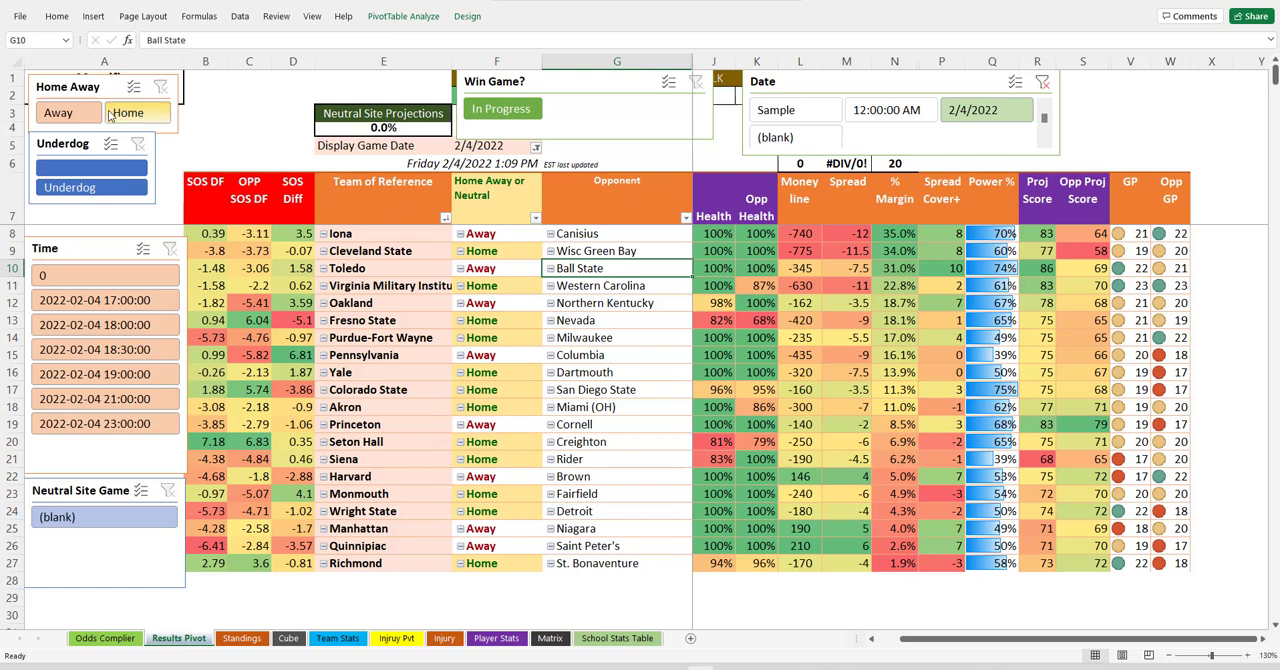
pyautogui.click(118, 189)
pyautogui.click(128, 112)
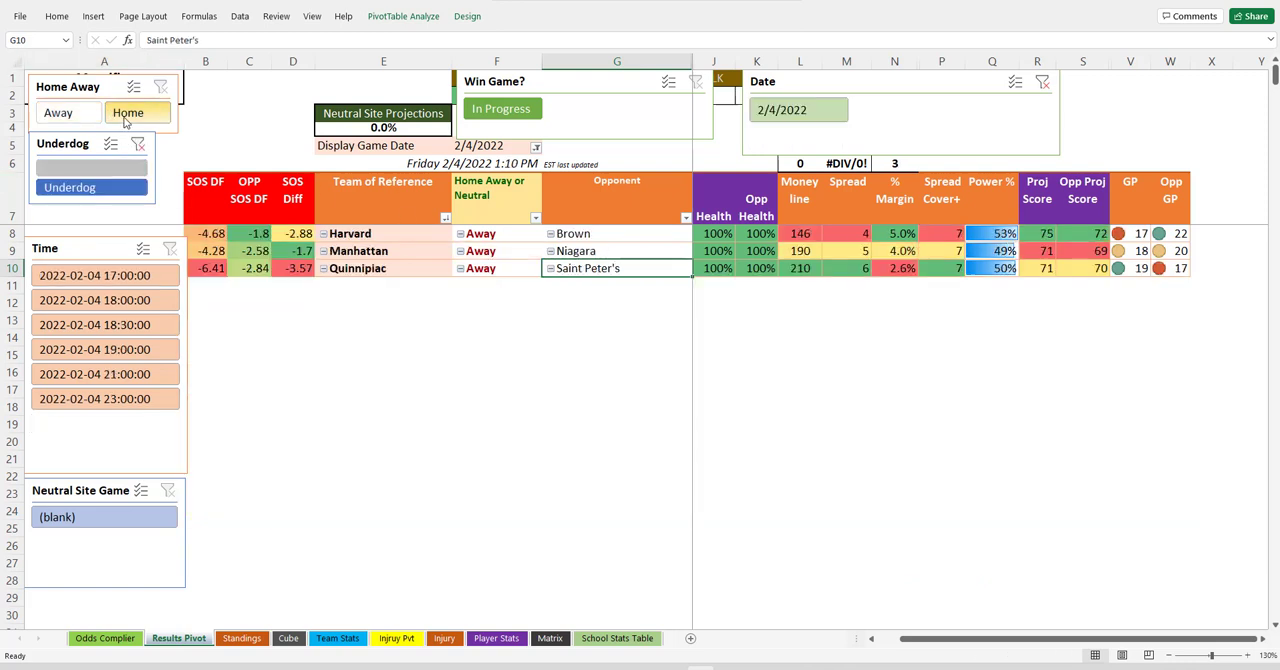
pyautogui.click(161, 88)
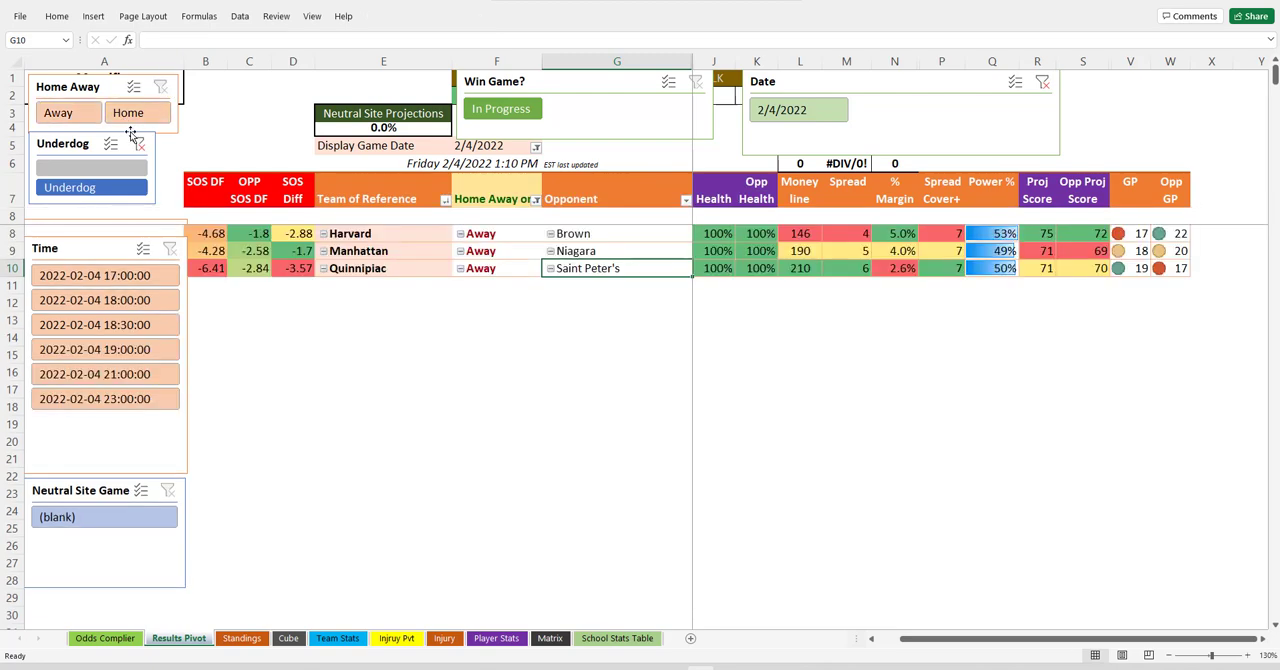
pyautogui.click(138, 146)
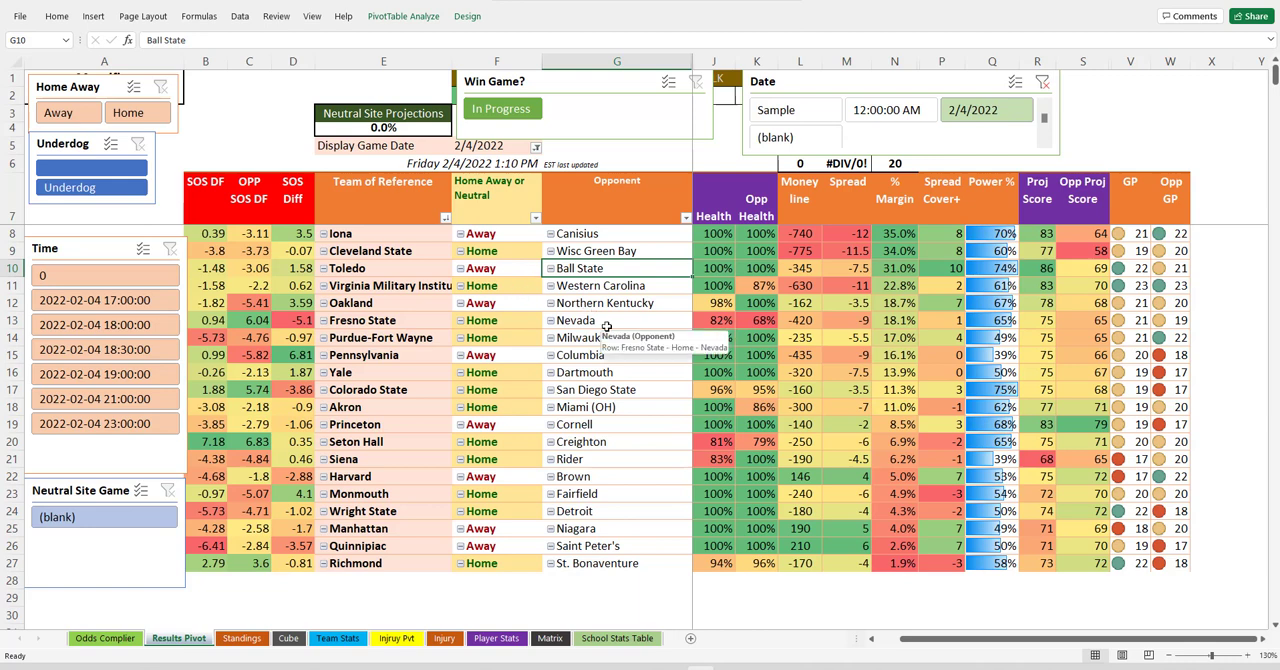
# Show only home games in the results pivot and examine Akron's Opp Health and Siena's Health values.
pyautogui.click(157, 120)
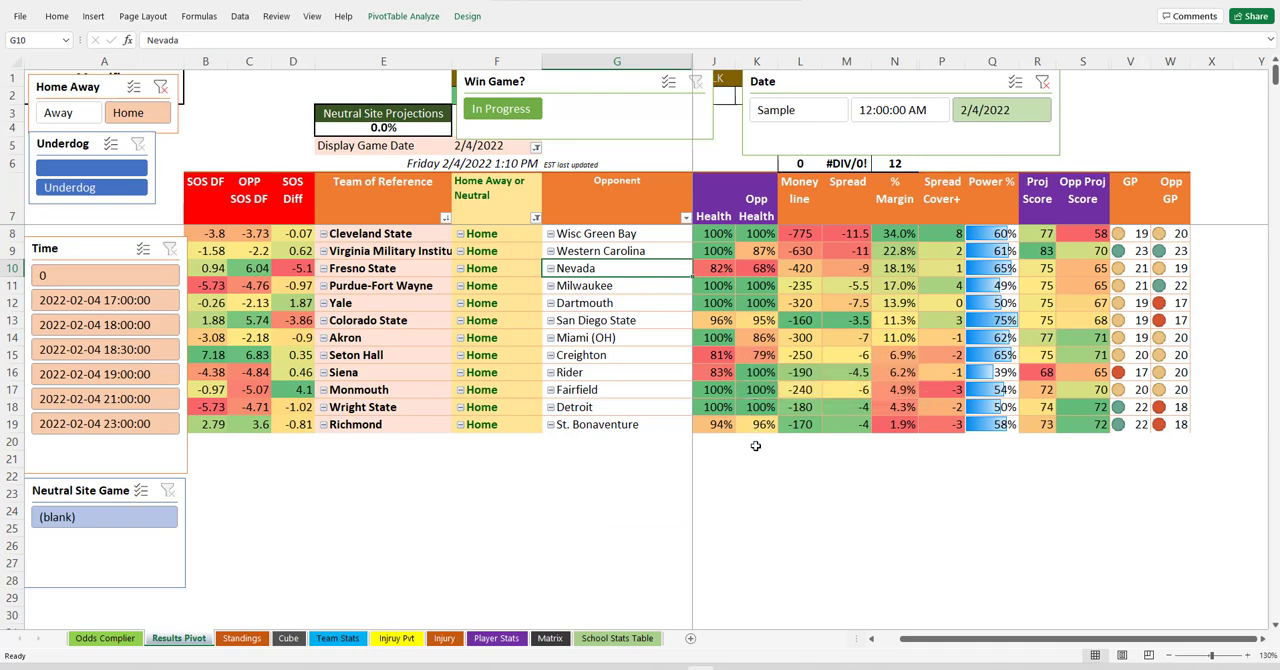
pyautogui.click(416, 337)
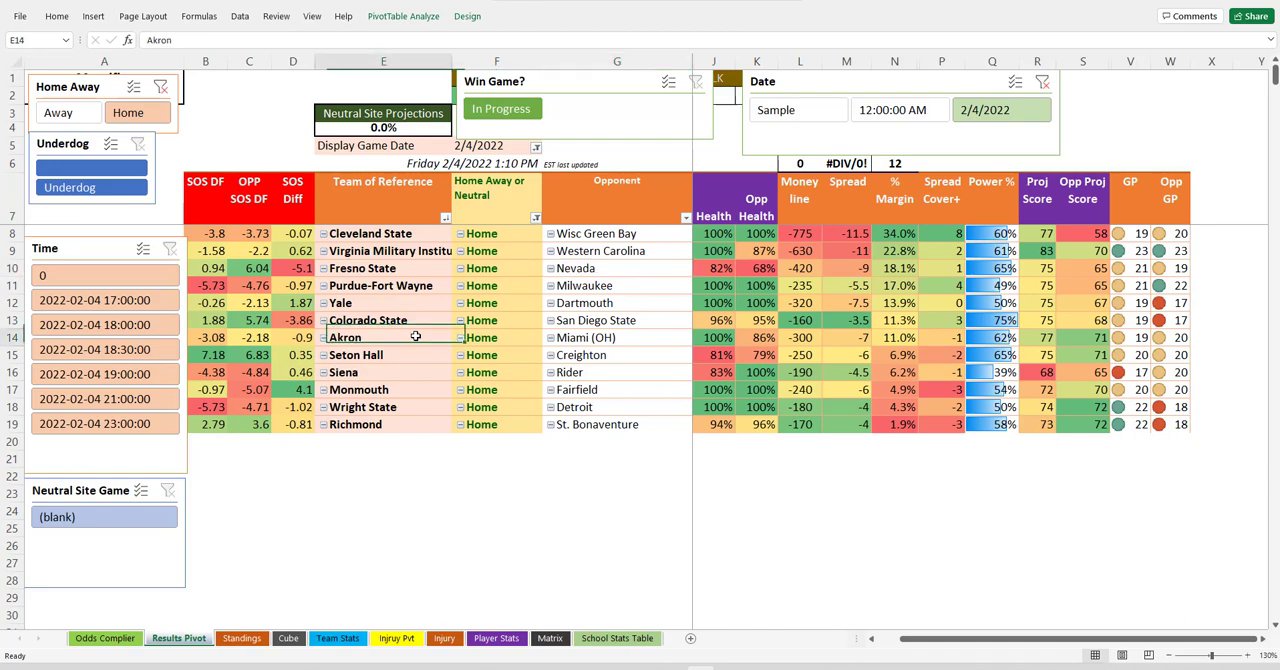
pyautogui.click(760, 338)
pyautogui.scroll(1, 927, 432)
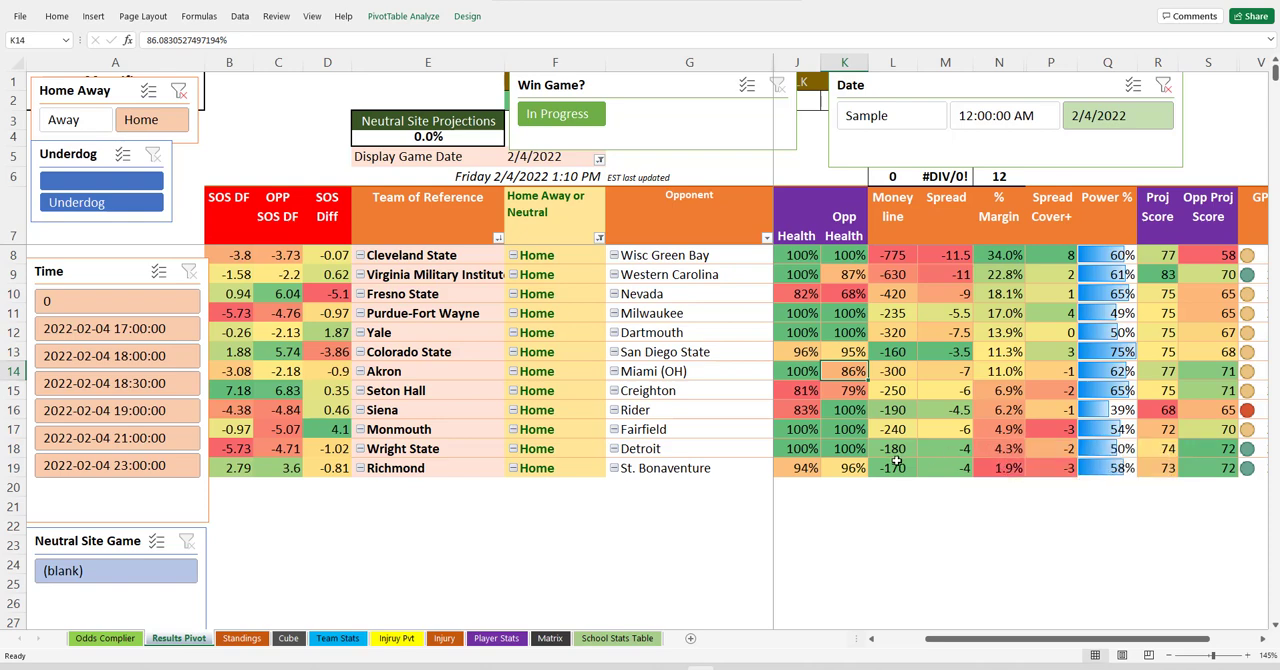
pyautogui.click(461, 409)
pyautogui.click(813, 411)
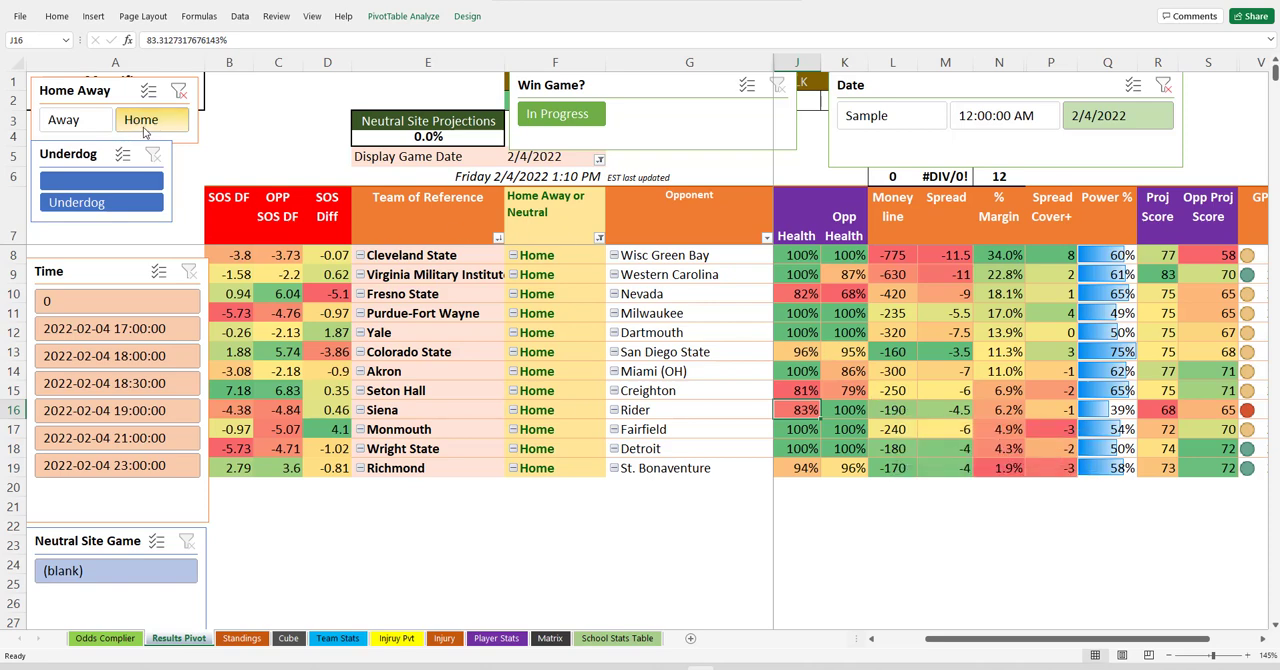
# View only the away games in the results pivot, and clear the Home Away filter.
pyautogui.click(64, 119)
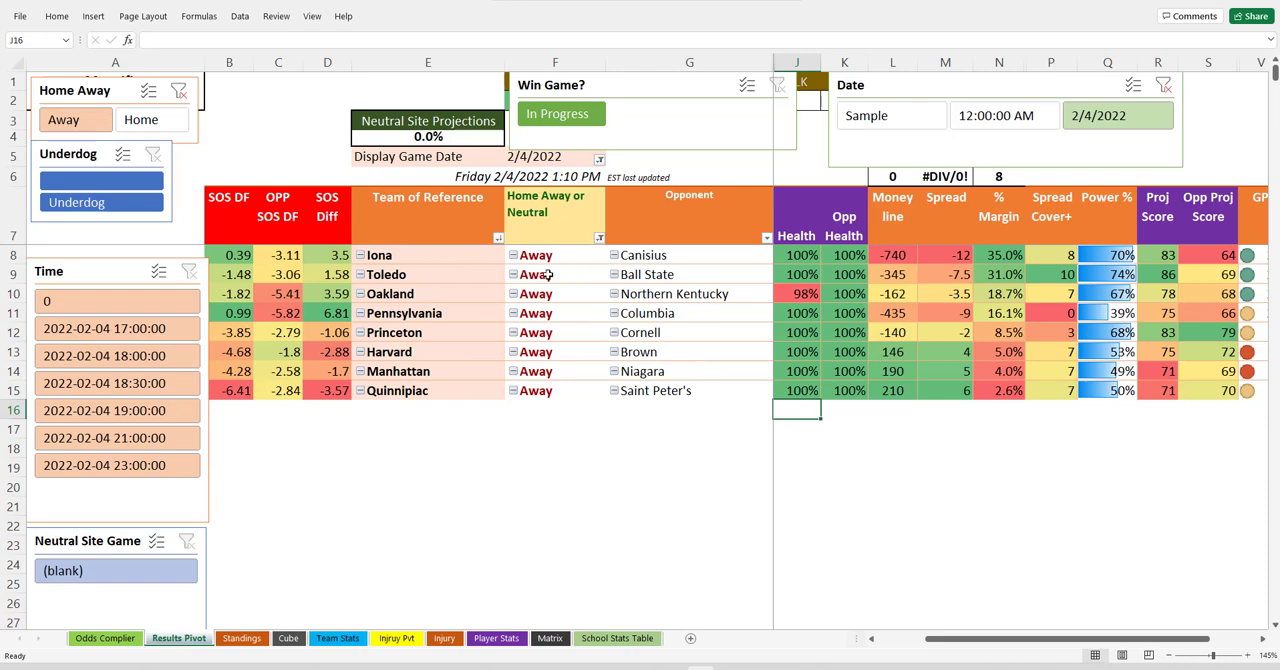
pyautogui.click(175, 96)
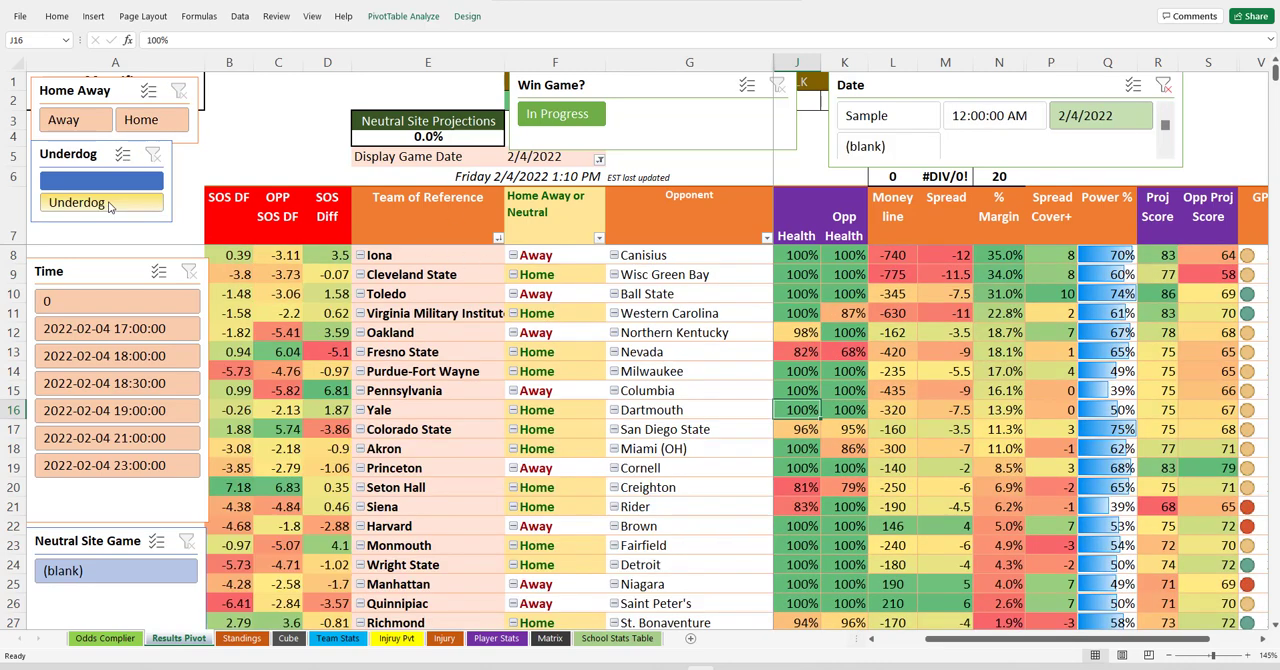
# Filter the results pivot to underdogs, examine their % Margin and Home Away or Neutral values, and clear the Underdog filter.
pyautogui.click(97, 203)
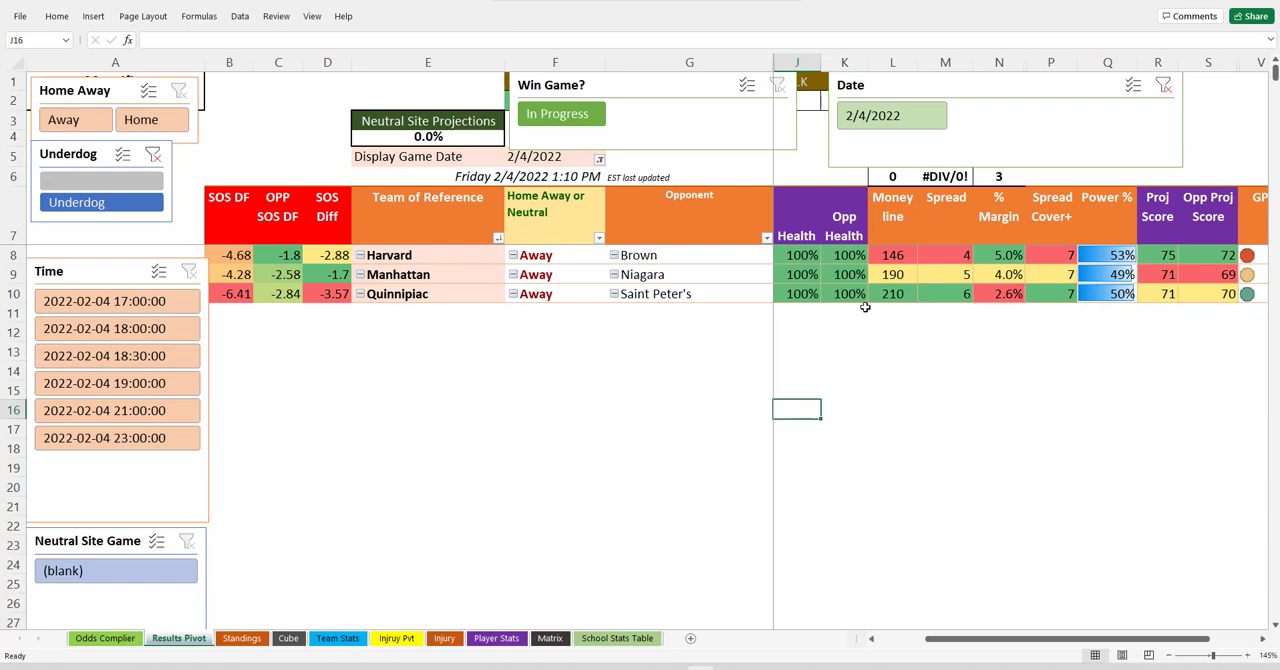
pyautogui.moveTo(985, 255); pyautogui.dragTo(988, 285)
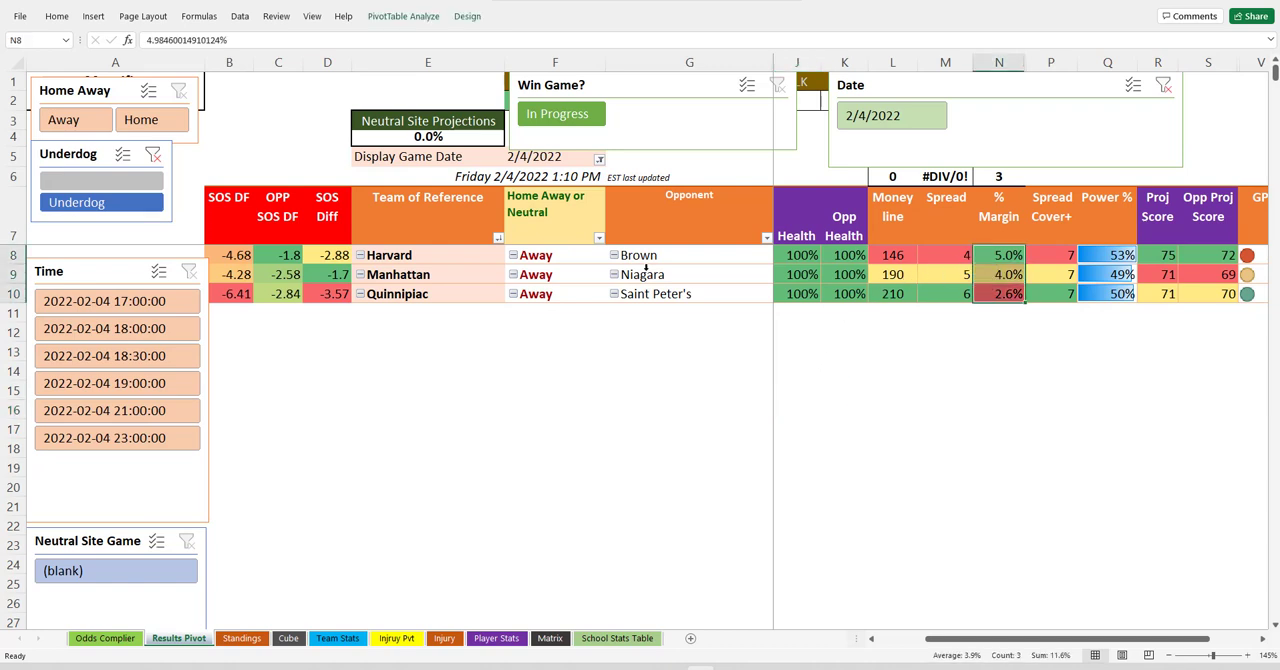
pyautogui.moveTo(565, 257); pyautogui.dragTo(562, 294)
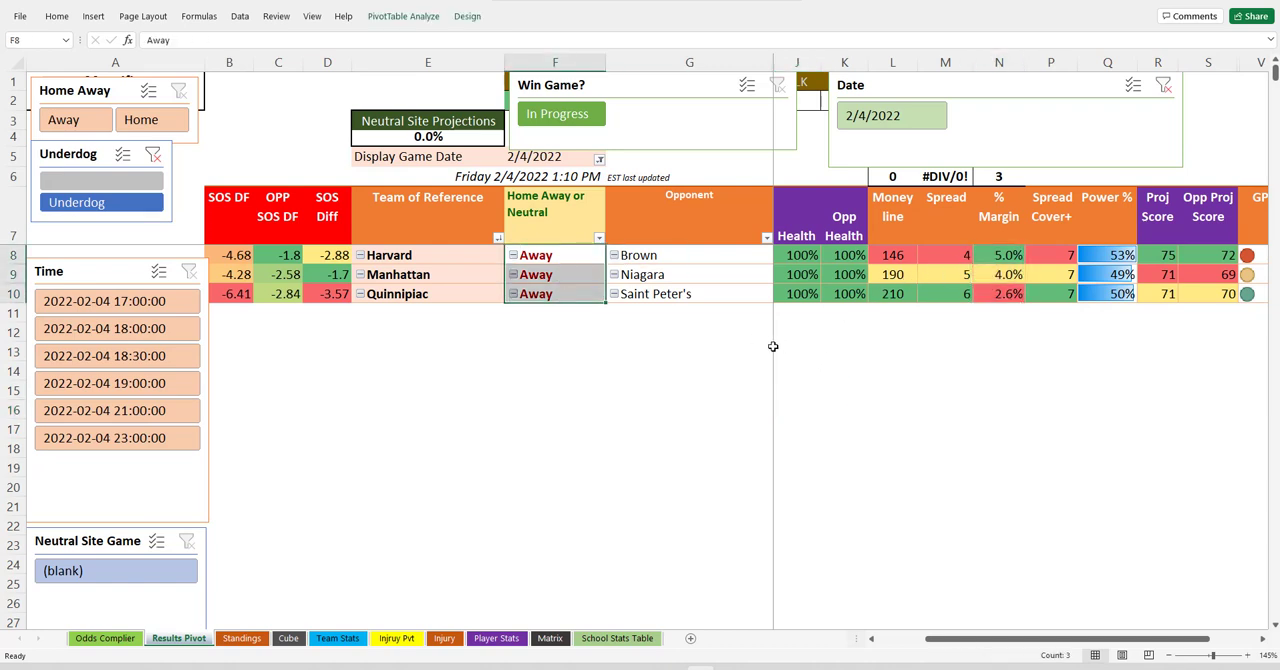
pyautogui.scroll(-1, 771, 346)
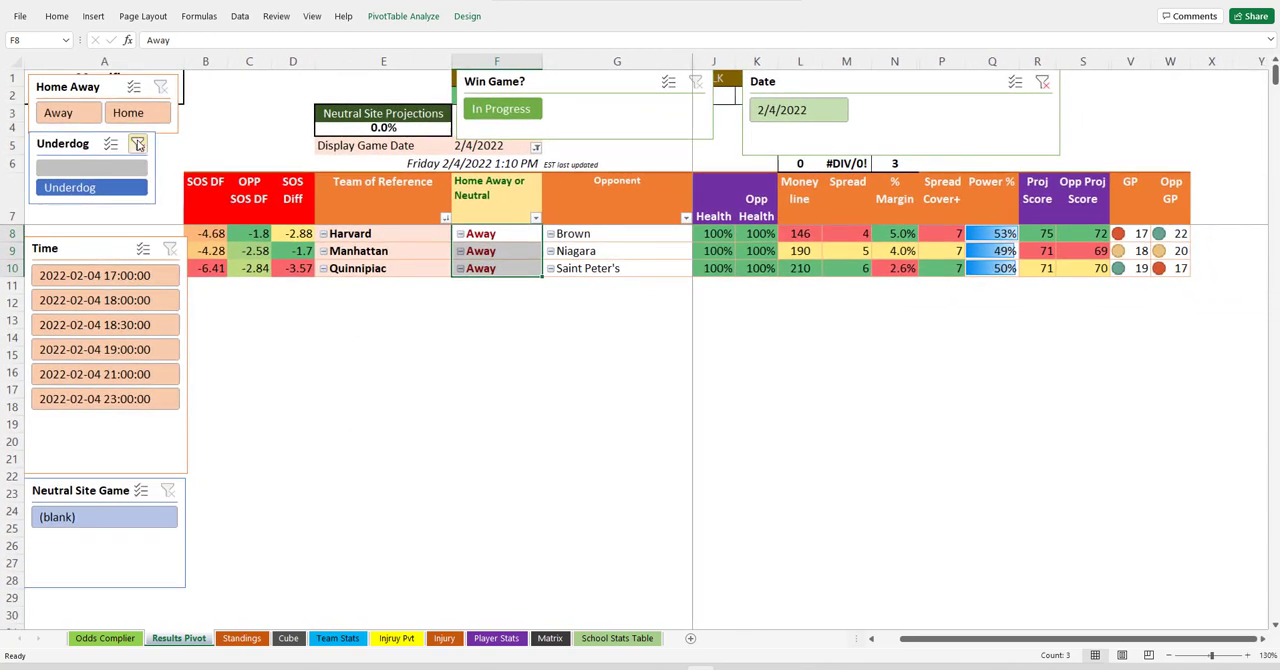
pyautogui.click(139, 145)
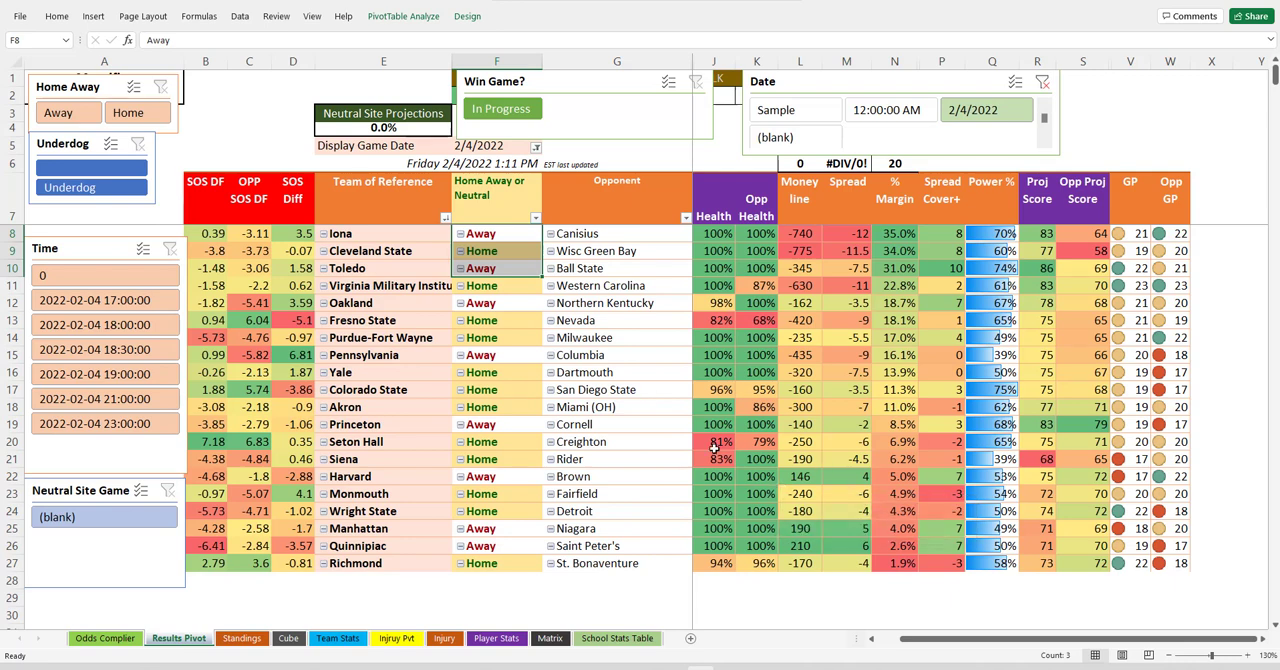
pyautogui.click(800, 425)
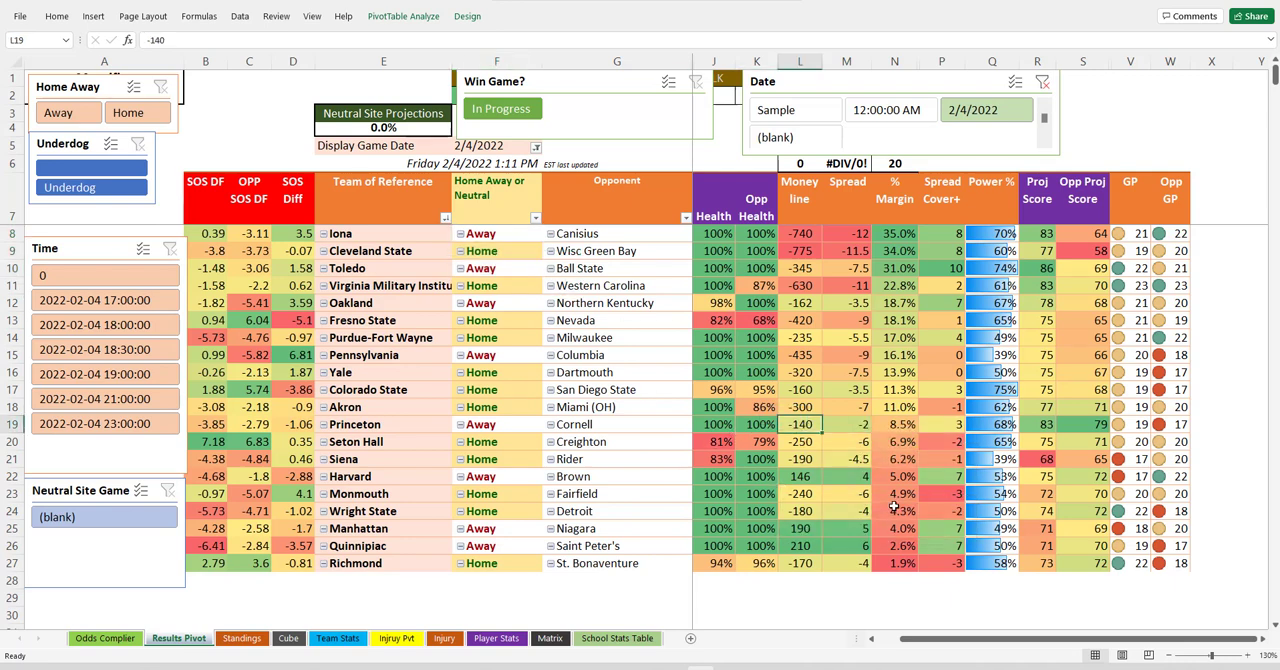